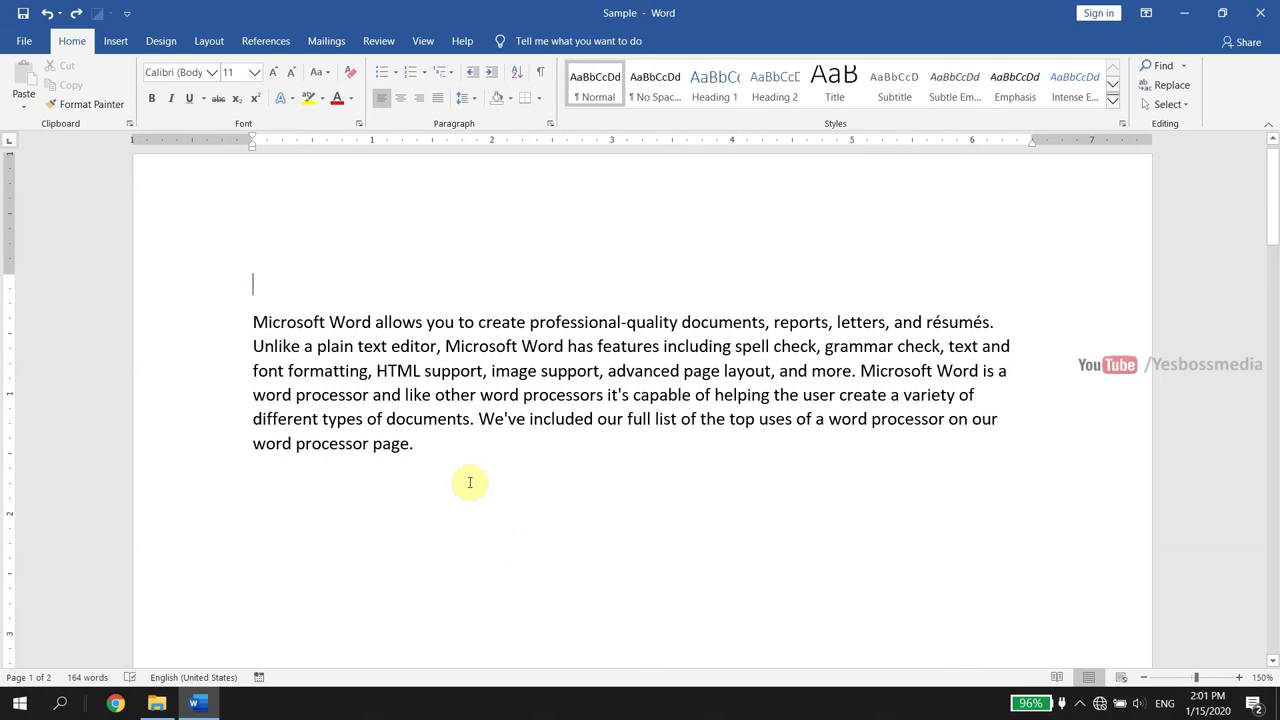
Select the paragraph, then add and remove a test line below it.
triple_click(490, 438)
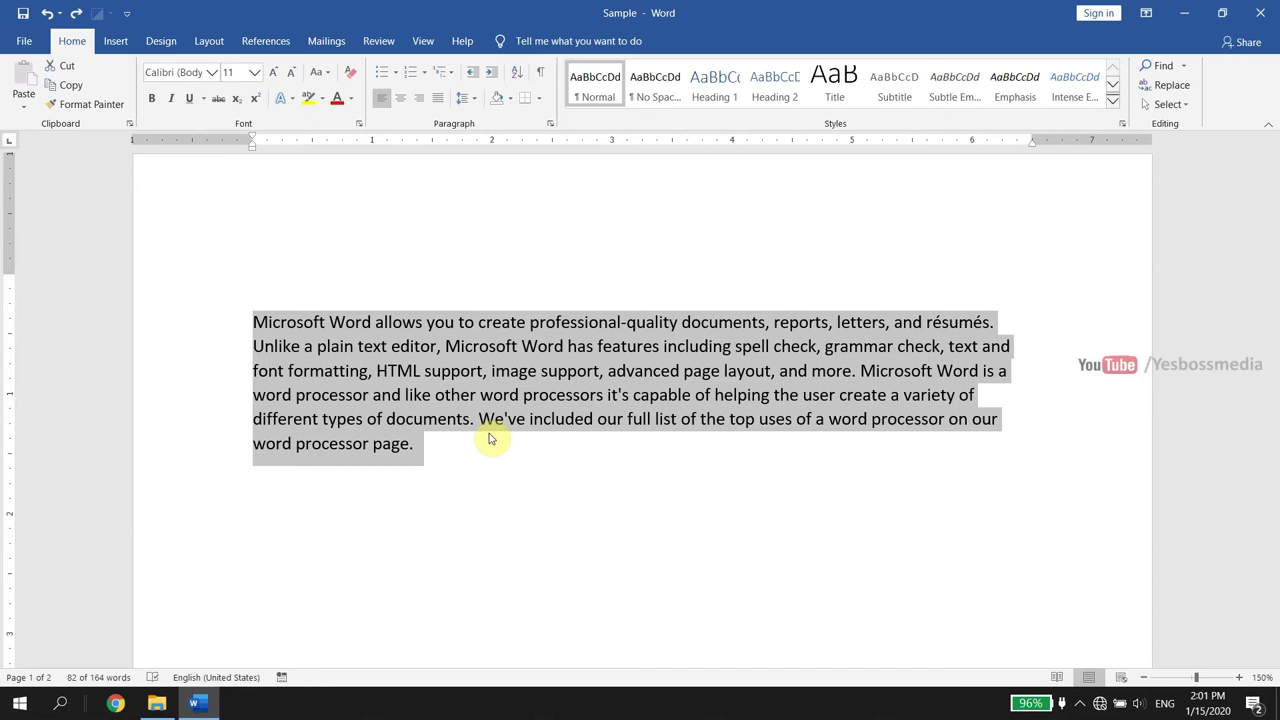
click(475, 484)
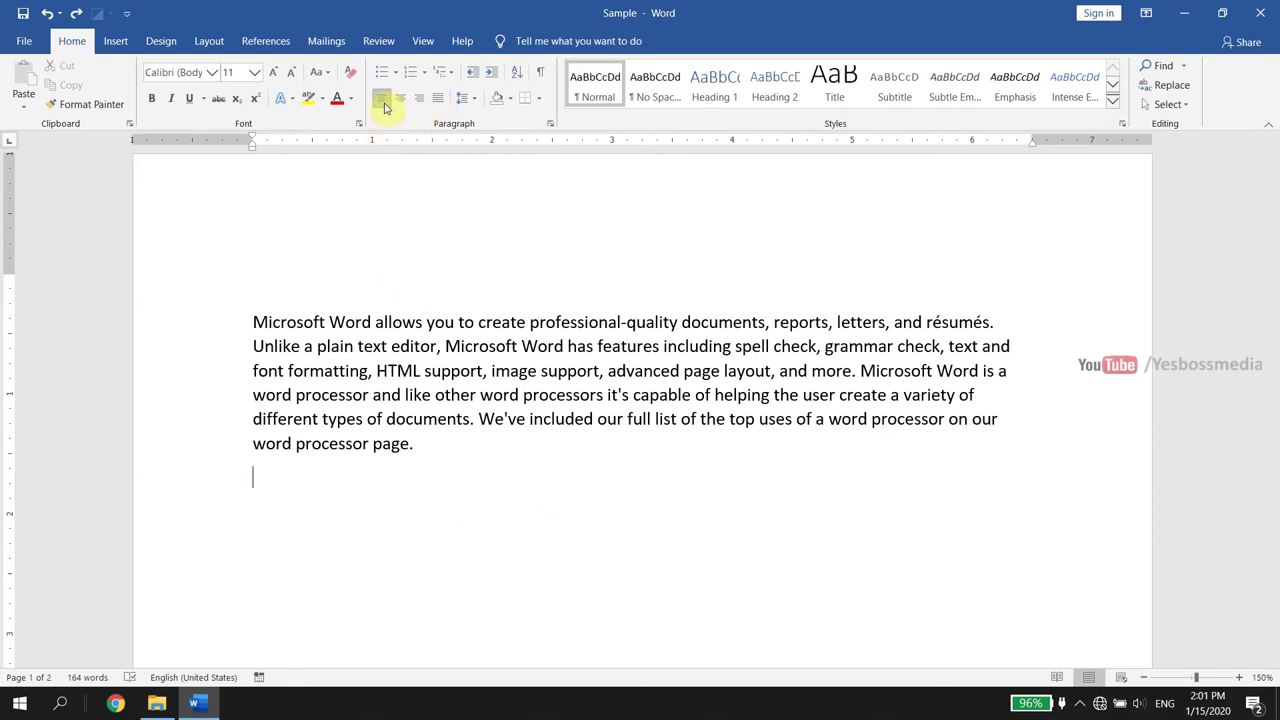
drag(418, 447, 253, 322)
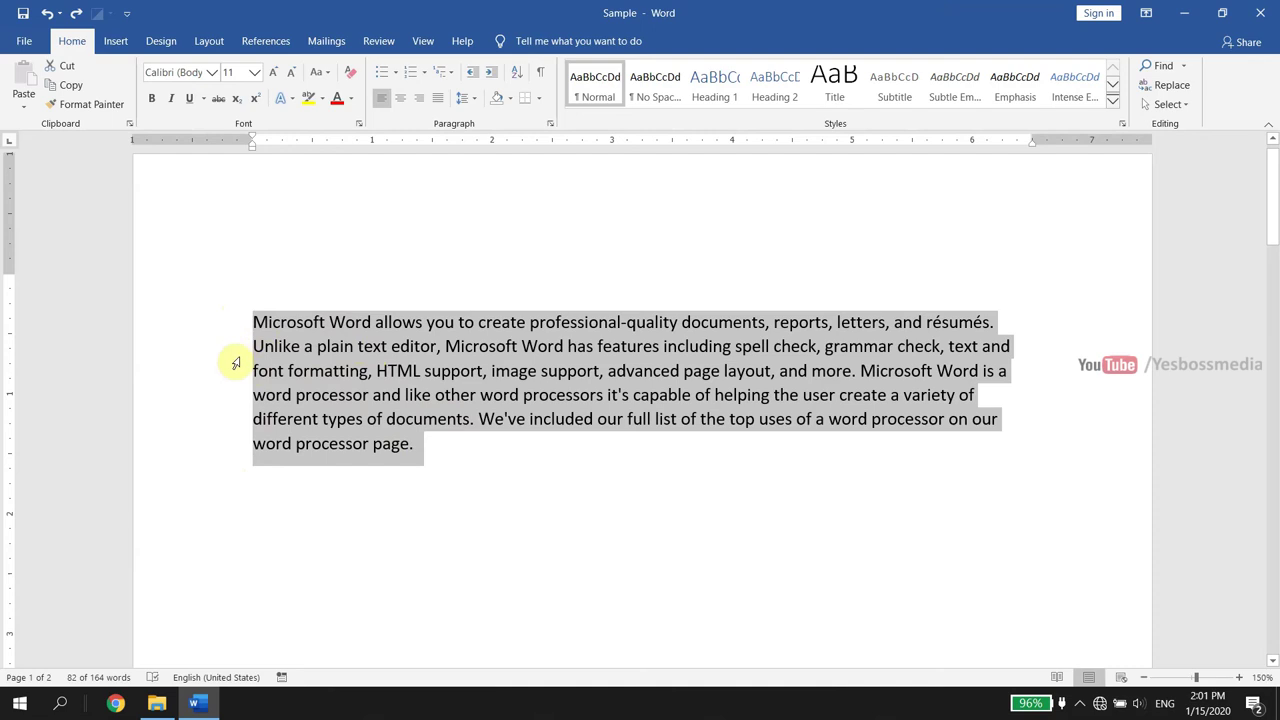
click(446, 451)
key(Return)
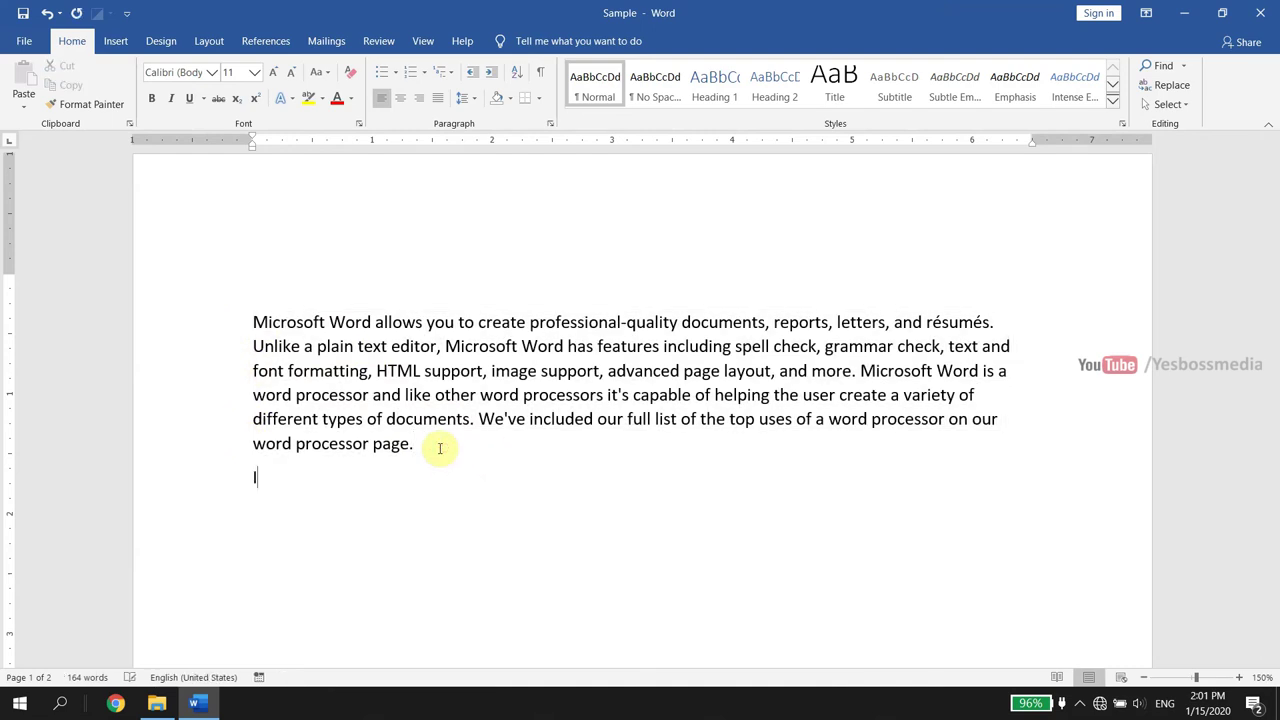
text(ndia)
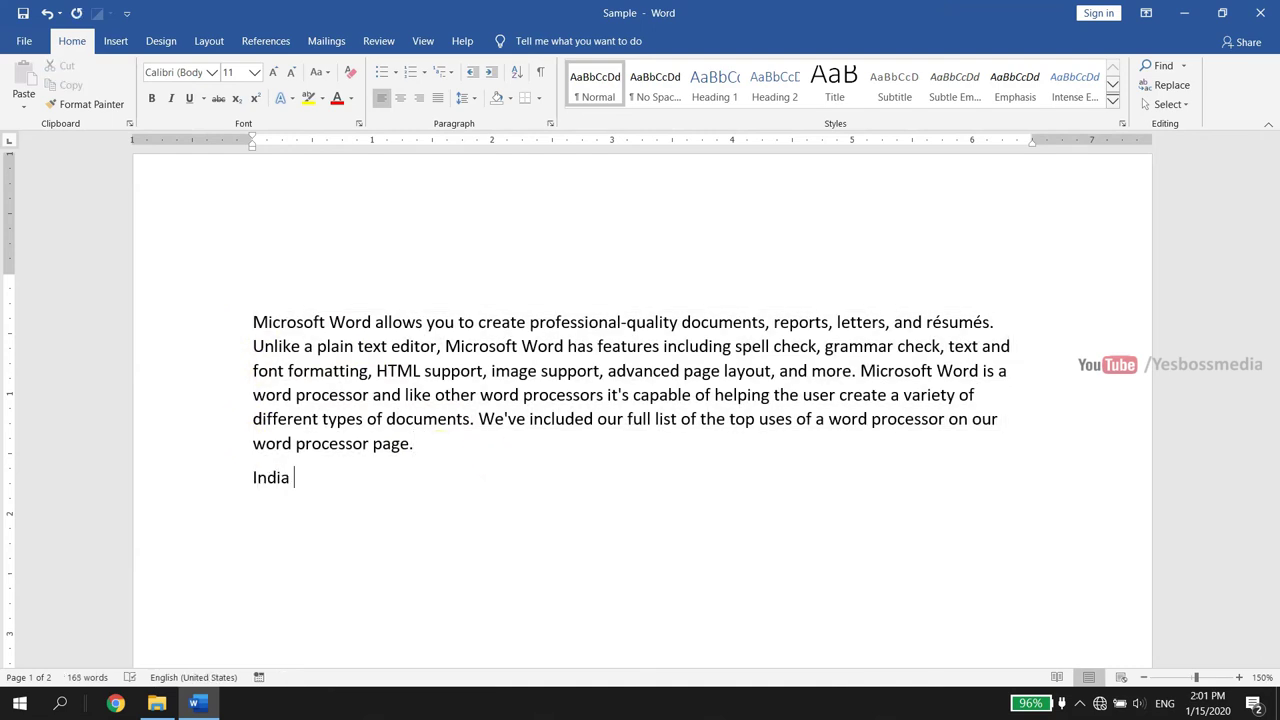
key(BackSpace)
key(BackSpace)
key(BackSpace)
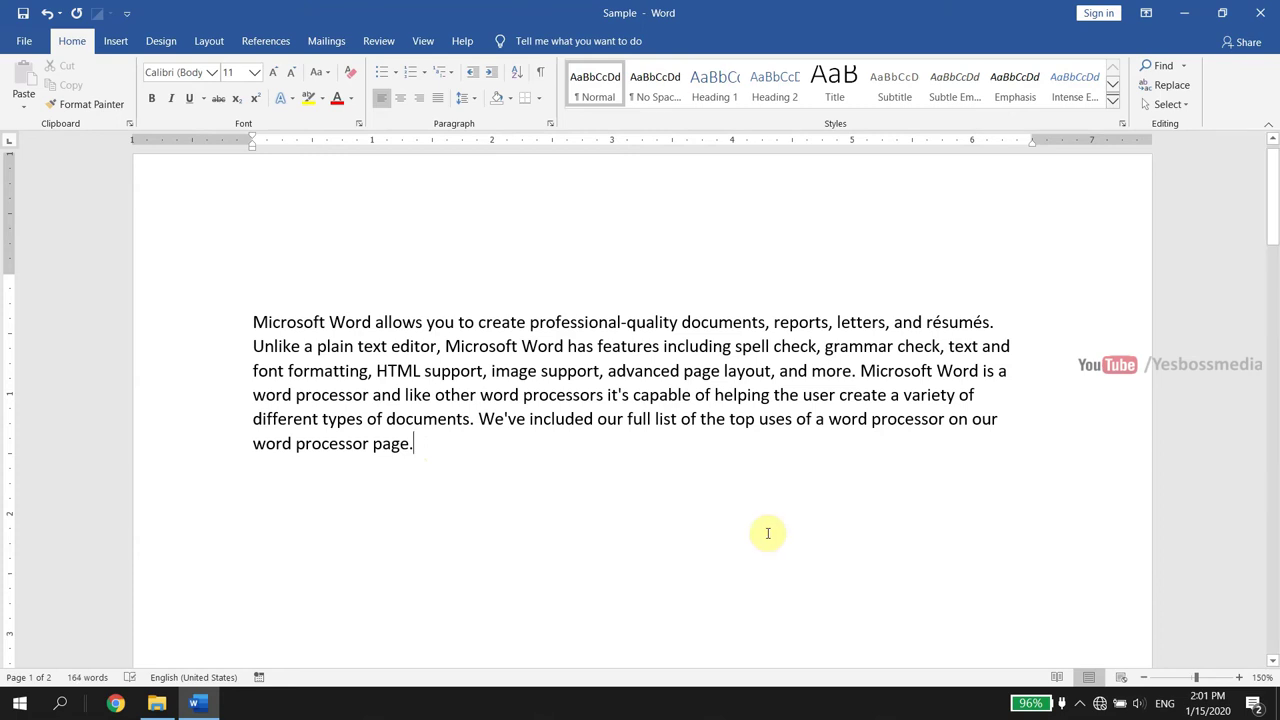
Center the paragraph and type a test line beneath it.
click(415, 443)
drag(415, 443, 252, 322)
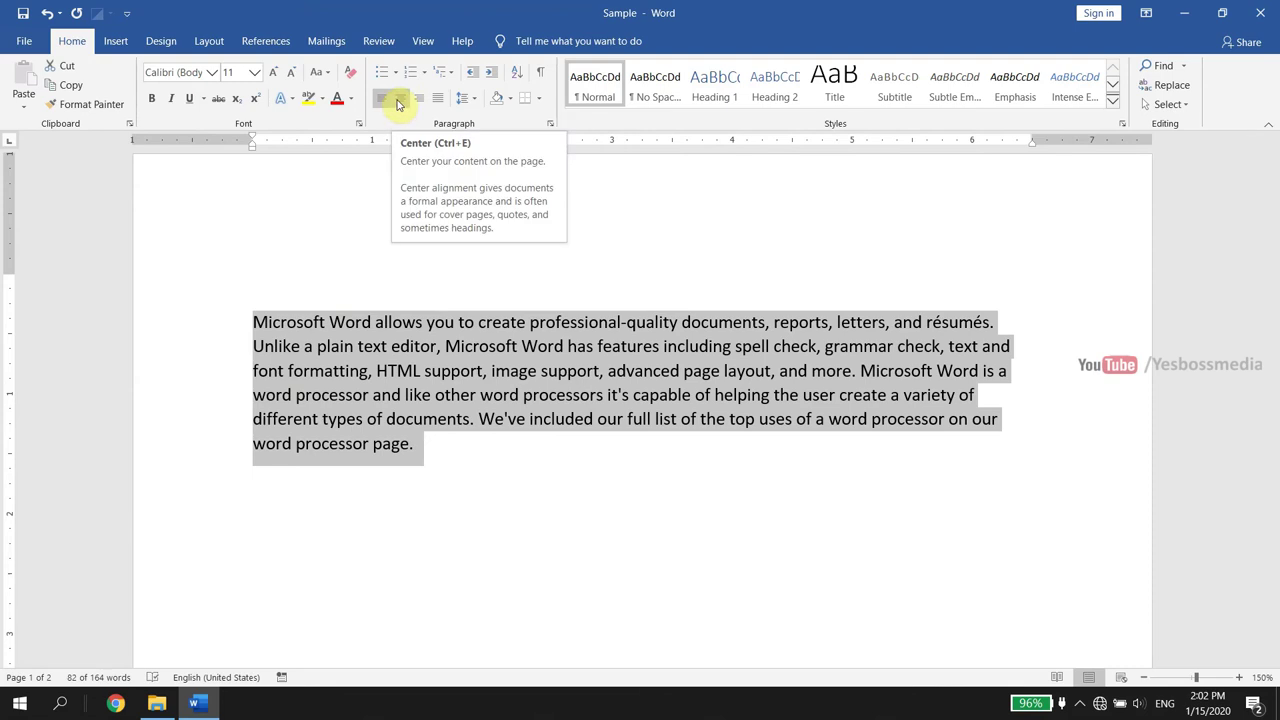
click(398, 101)
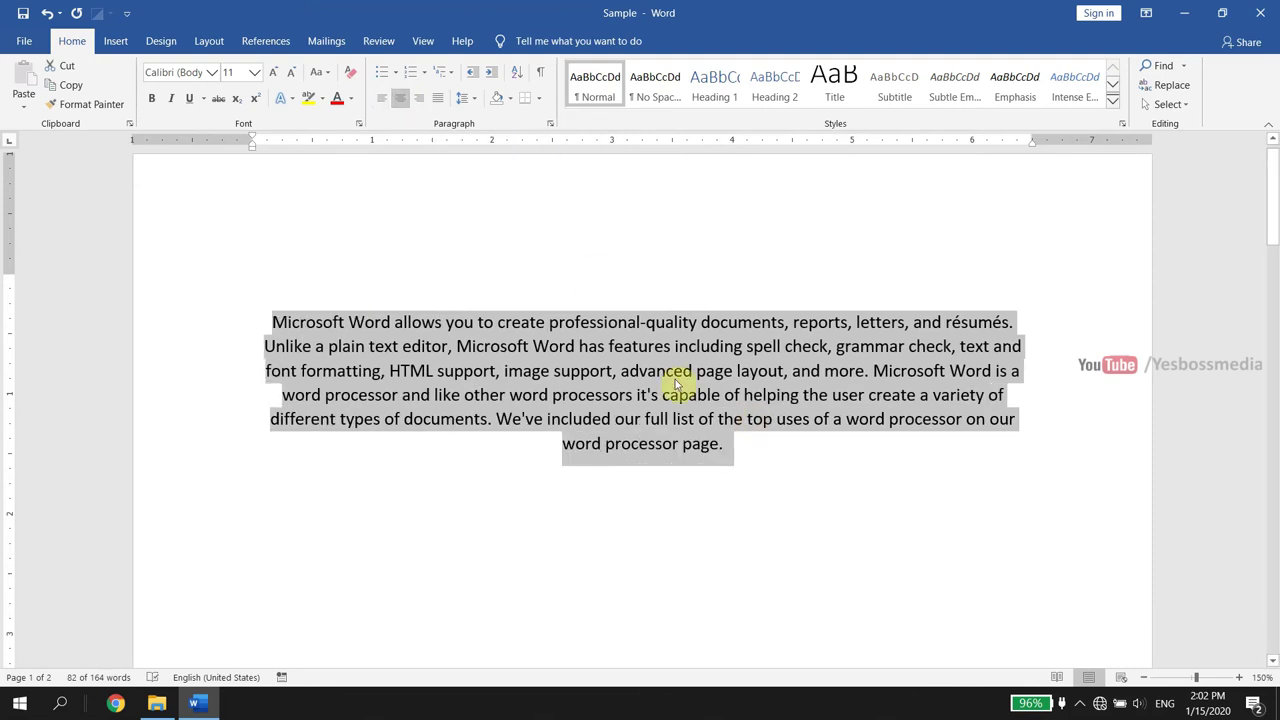
click(766, 447)
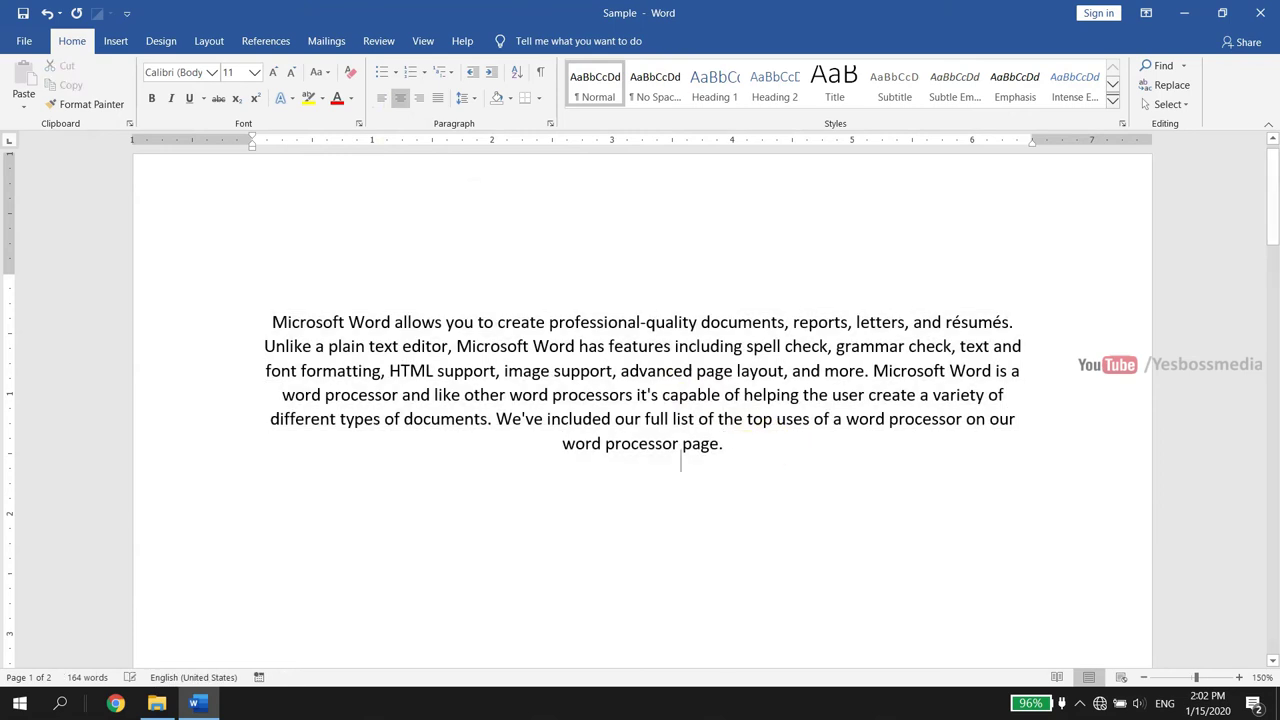
key(Return)
text(India )
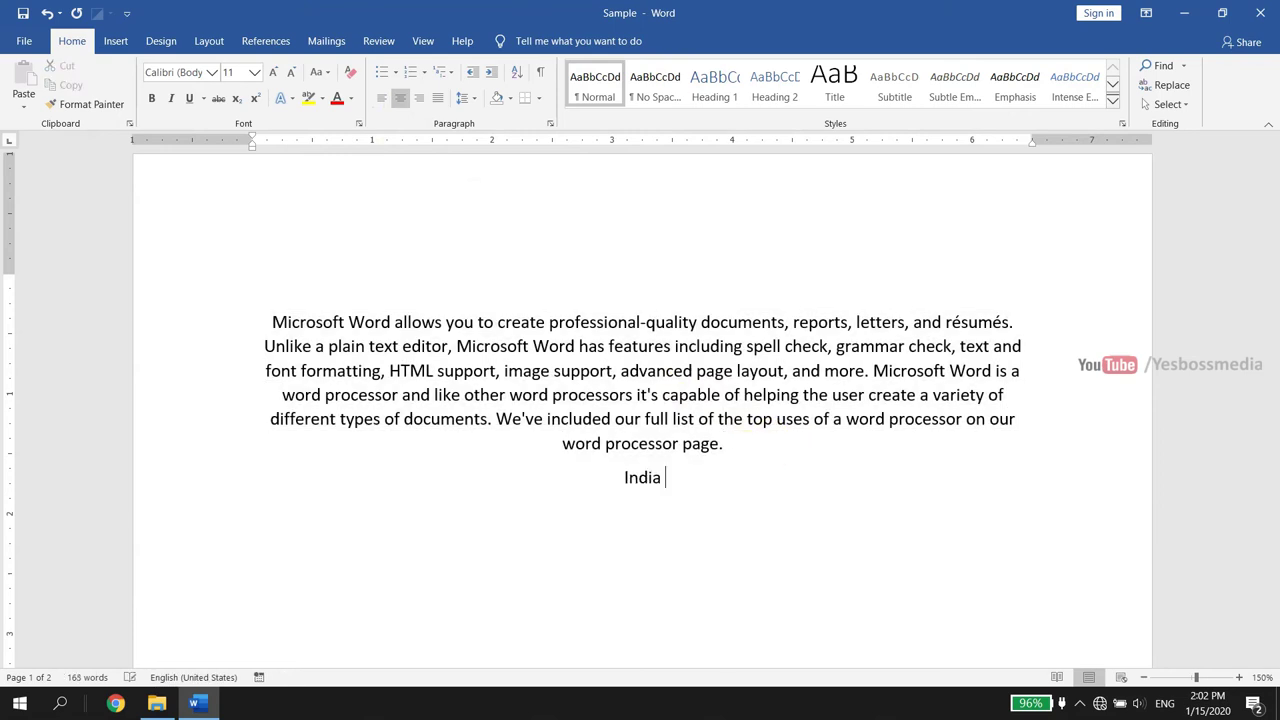
text(jlhjhjkhjkghjg)
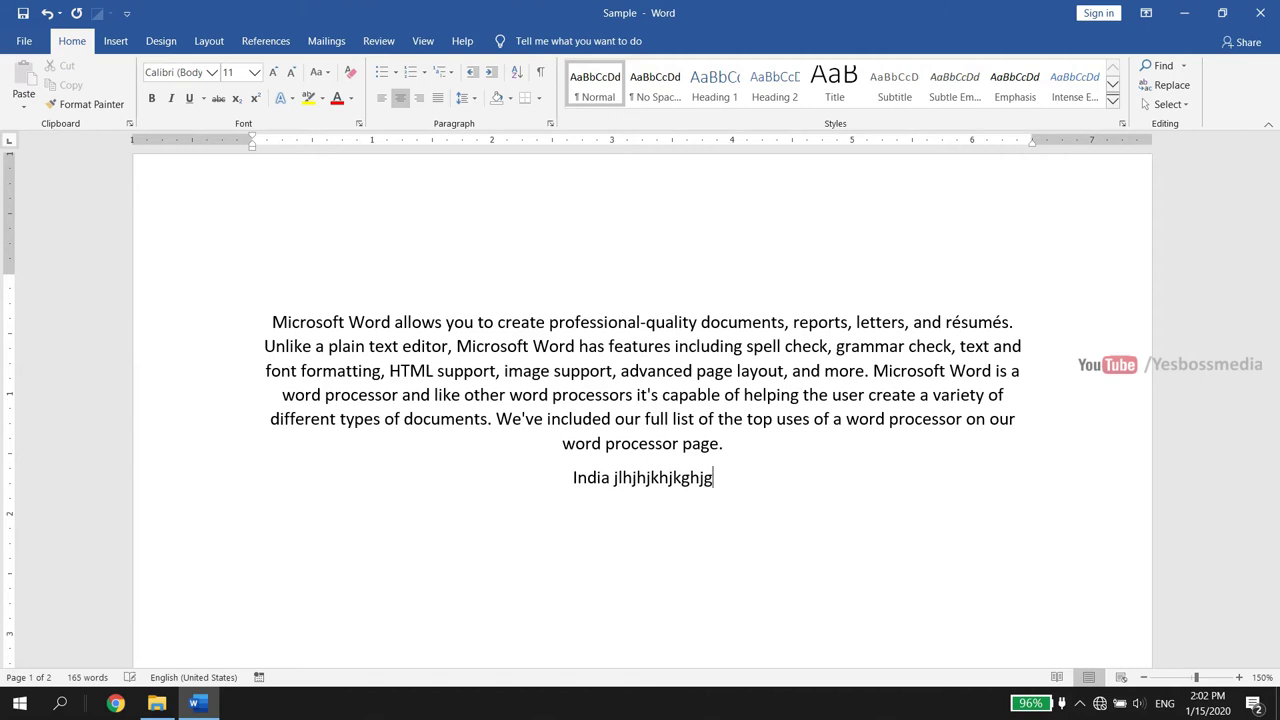
text(kghghghgh)
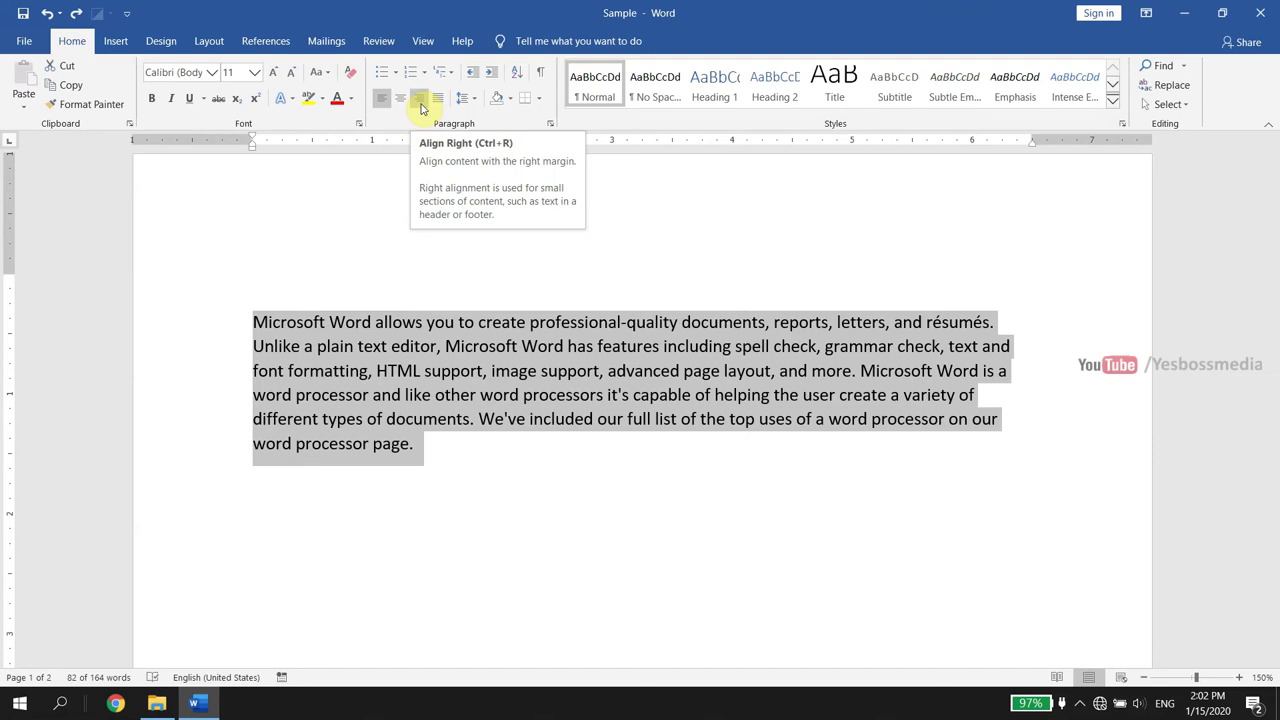
Try right alignment with an 'India is my country' line, then justify the paragraph.
click(419, 98)
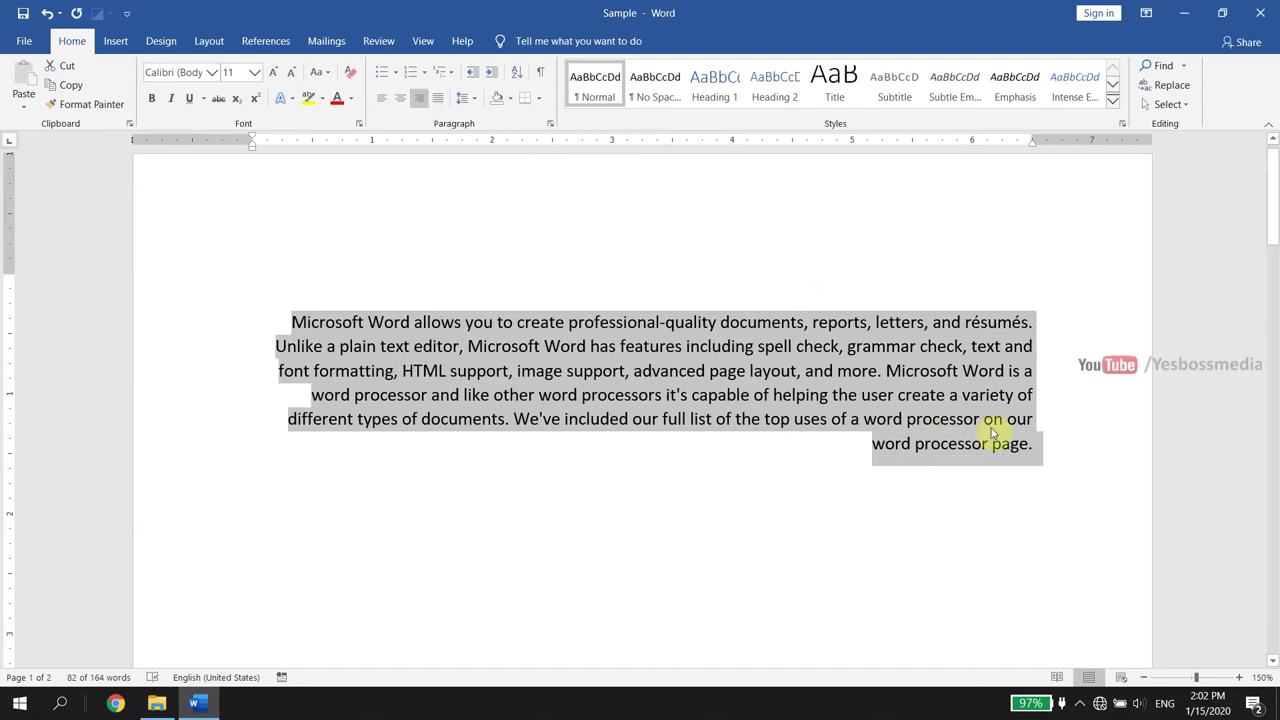
click(1045, 445)
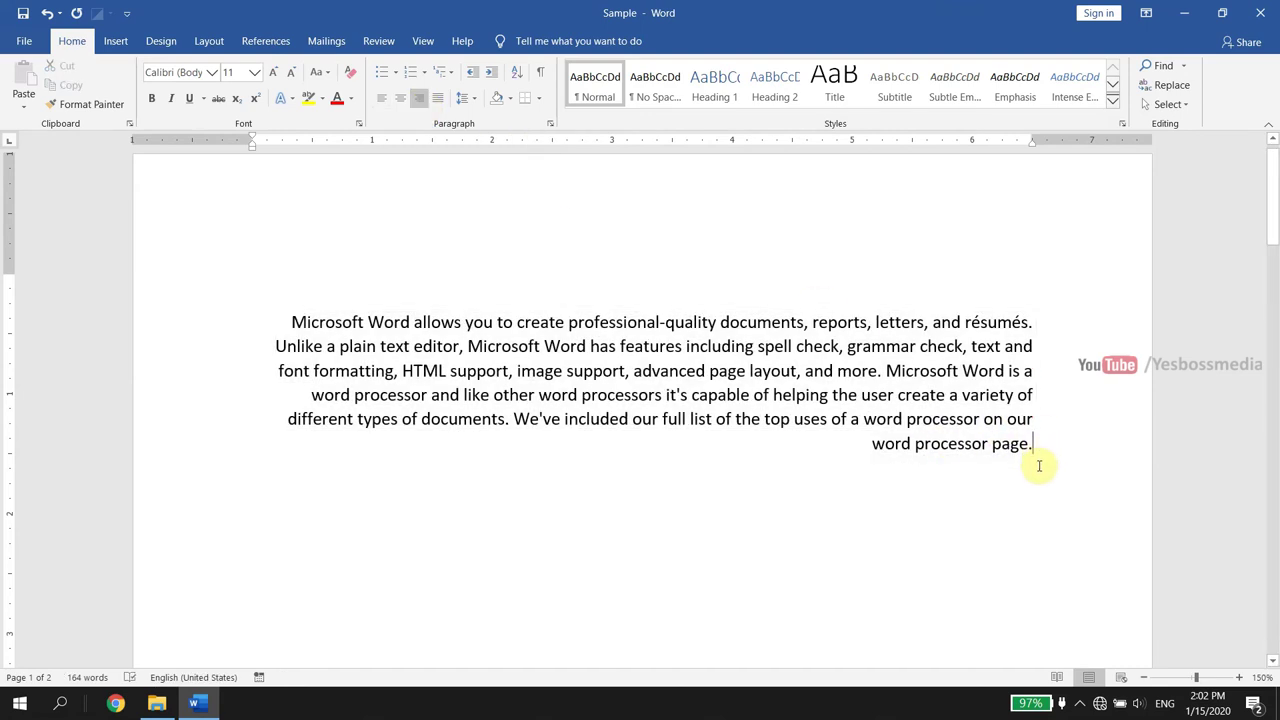
text(india)
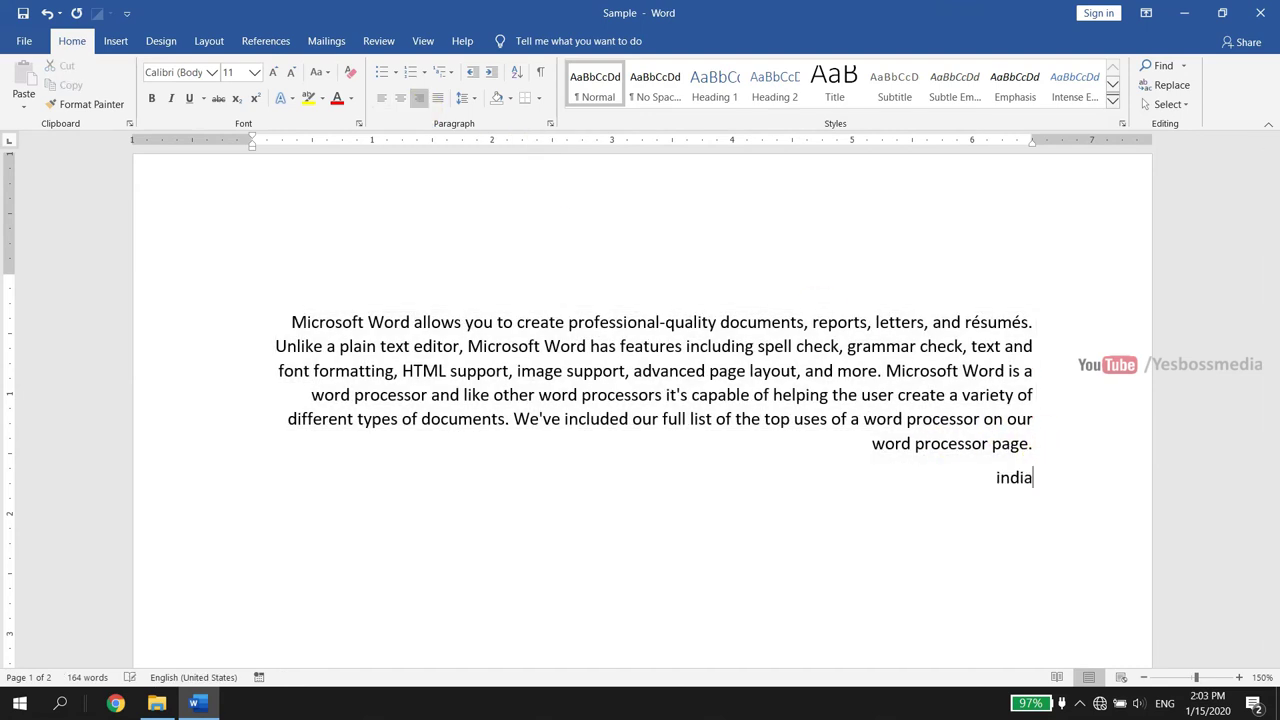
text( is )
text(my country)
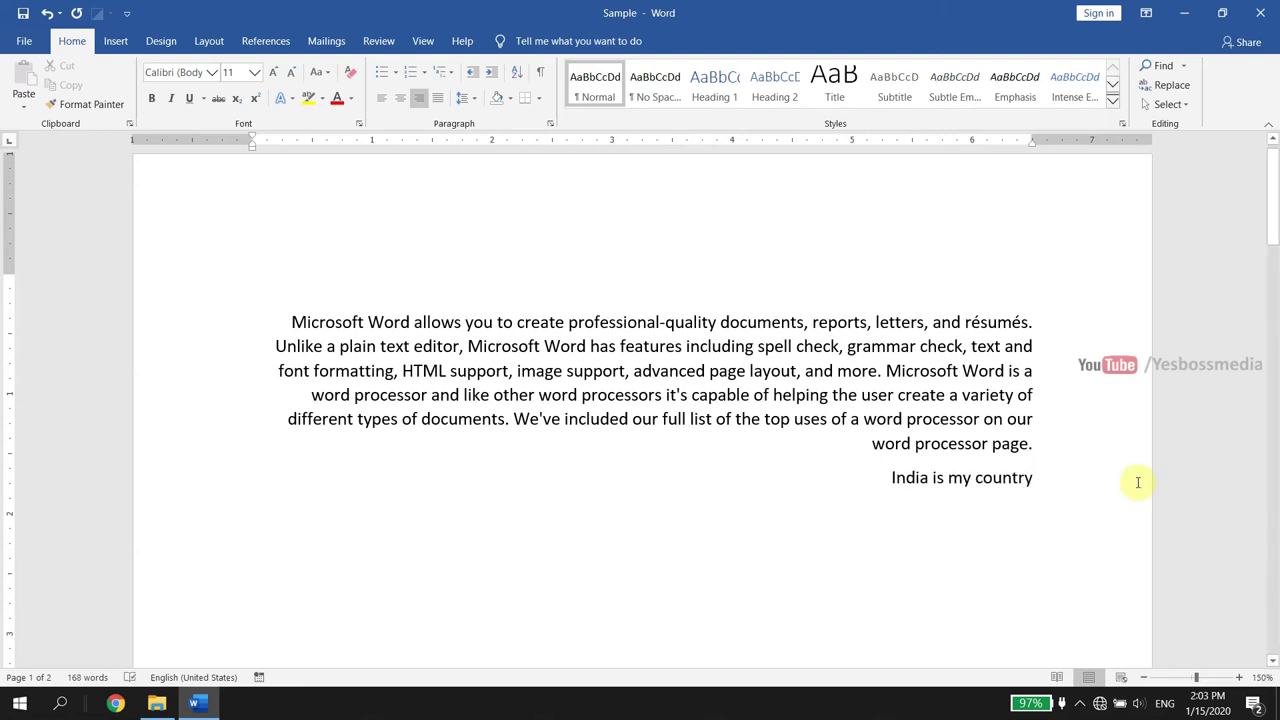
key(ctrl+BackSpace)
key(ctrl+BackSpace)
key(ctrl+BackSpace)
key(ctrl+BackSpace)
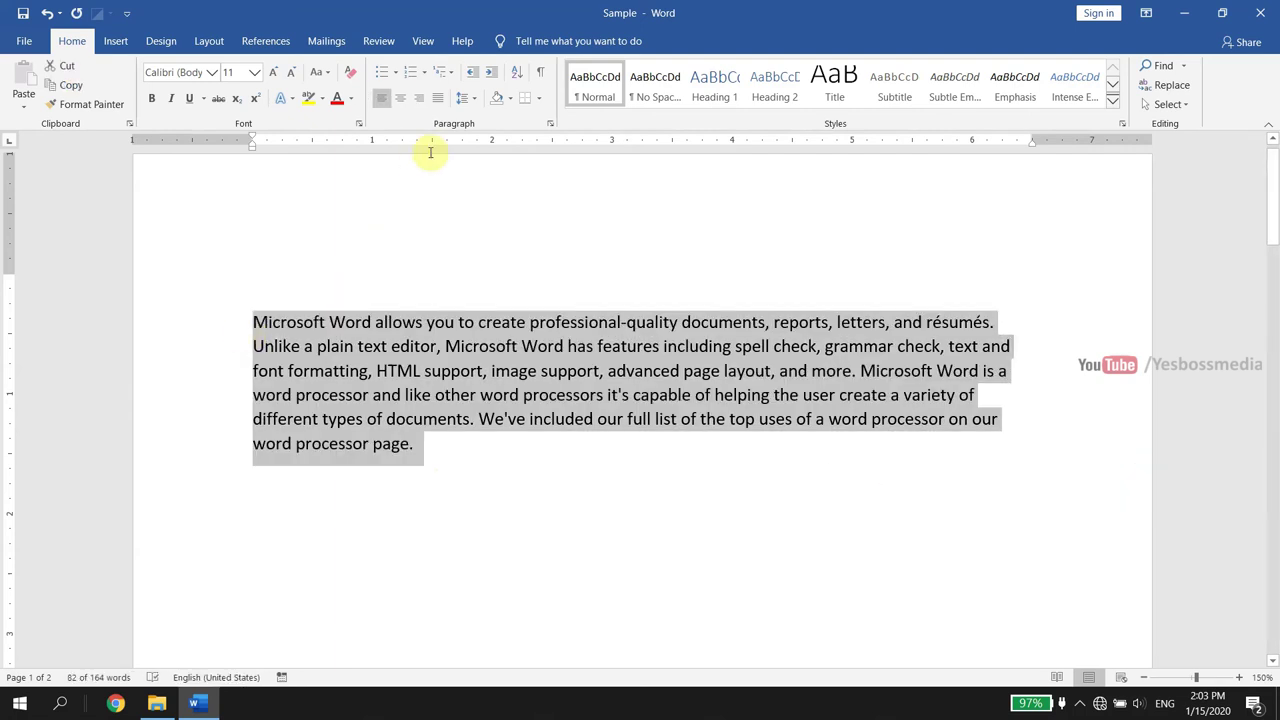
click(438, 100)
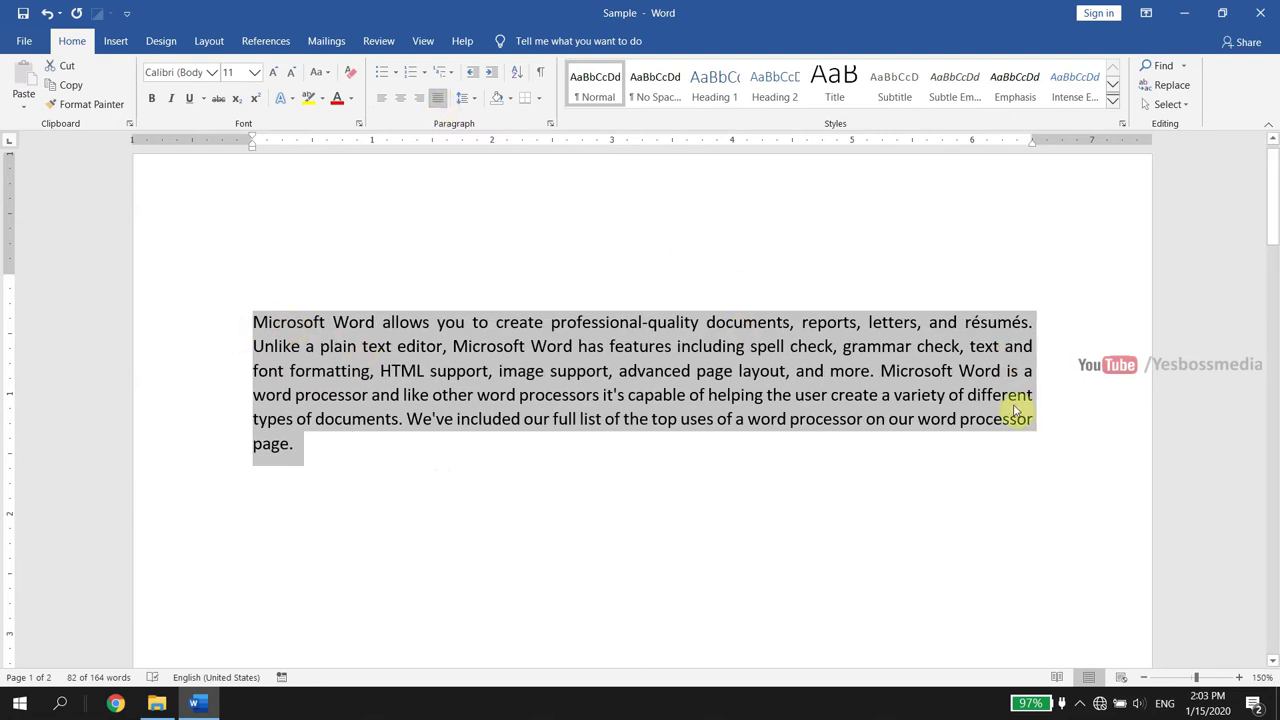
click(925, 501)
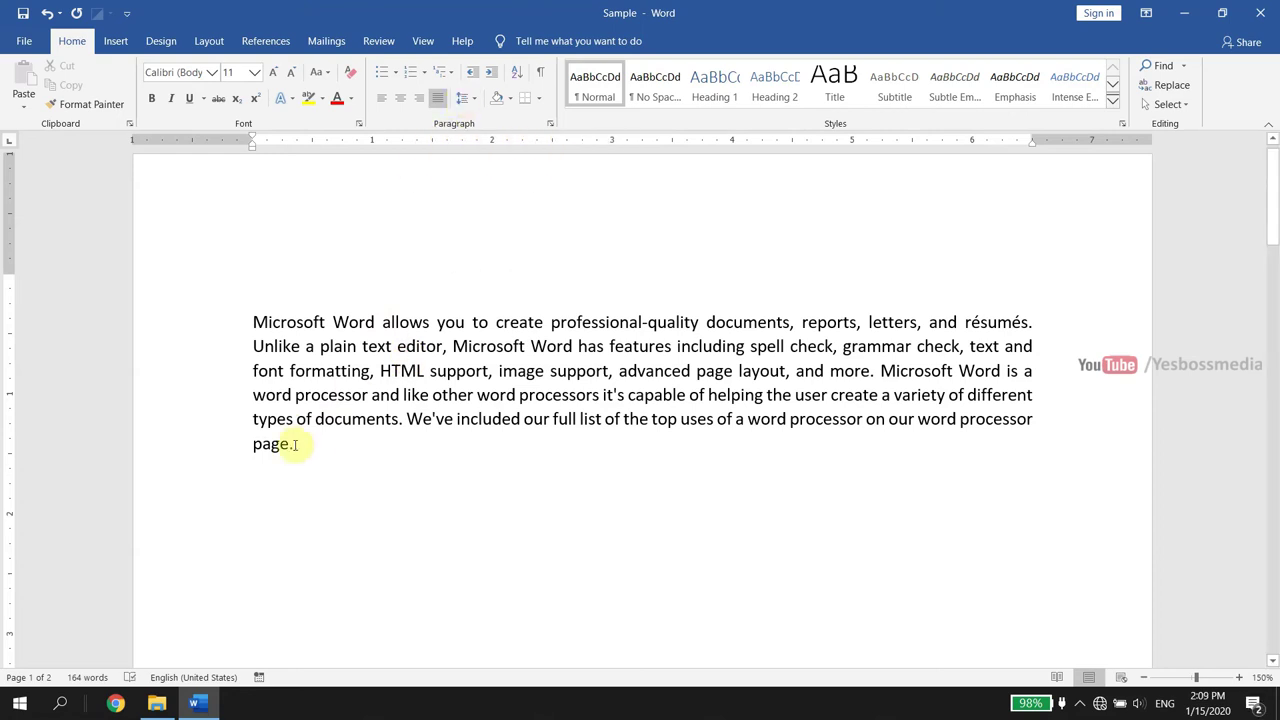
Select the whole paragraph and set its line spacing to 1.15.
drag(296, 446, 252, 323)
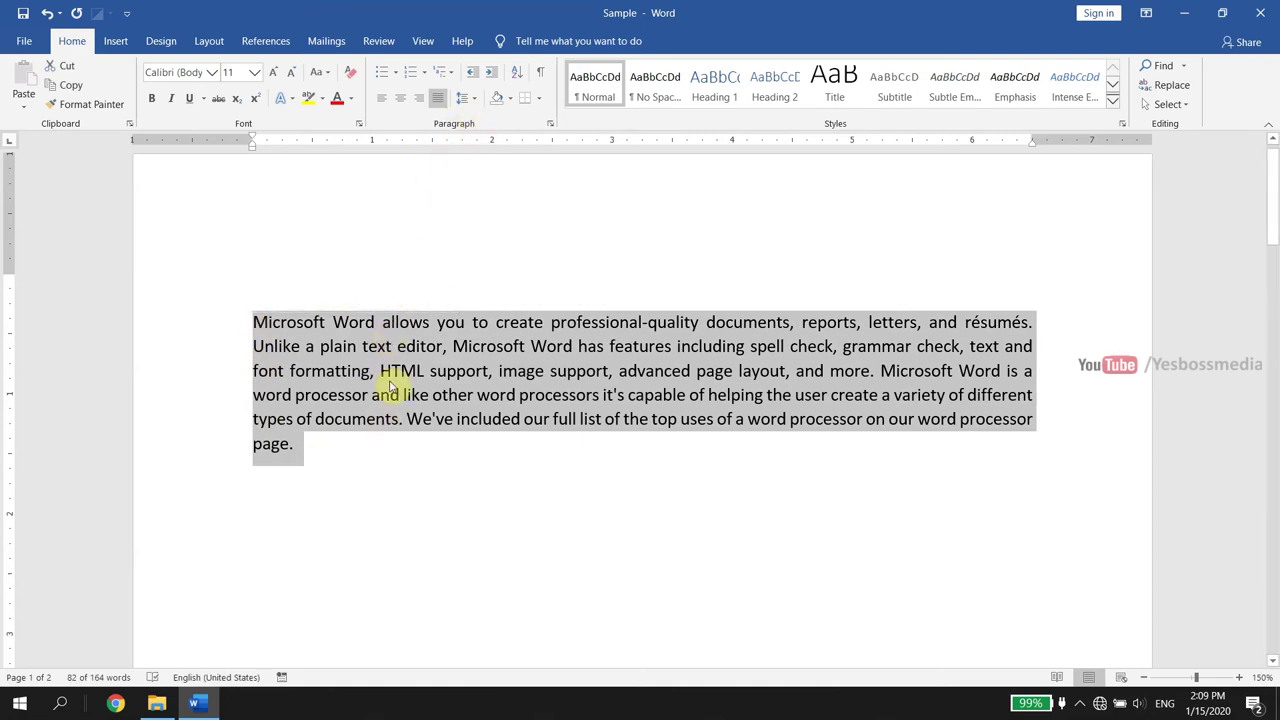
click(476, 101)
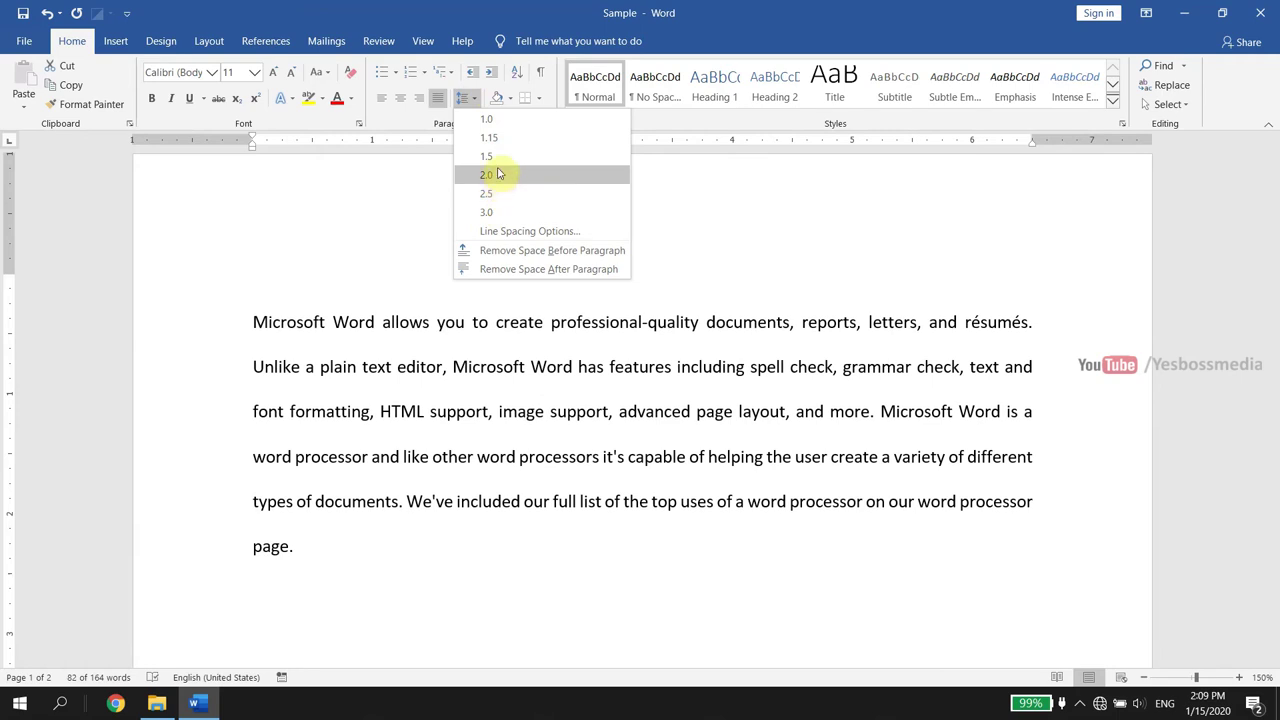
click(496, 134)
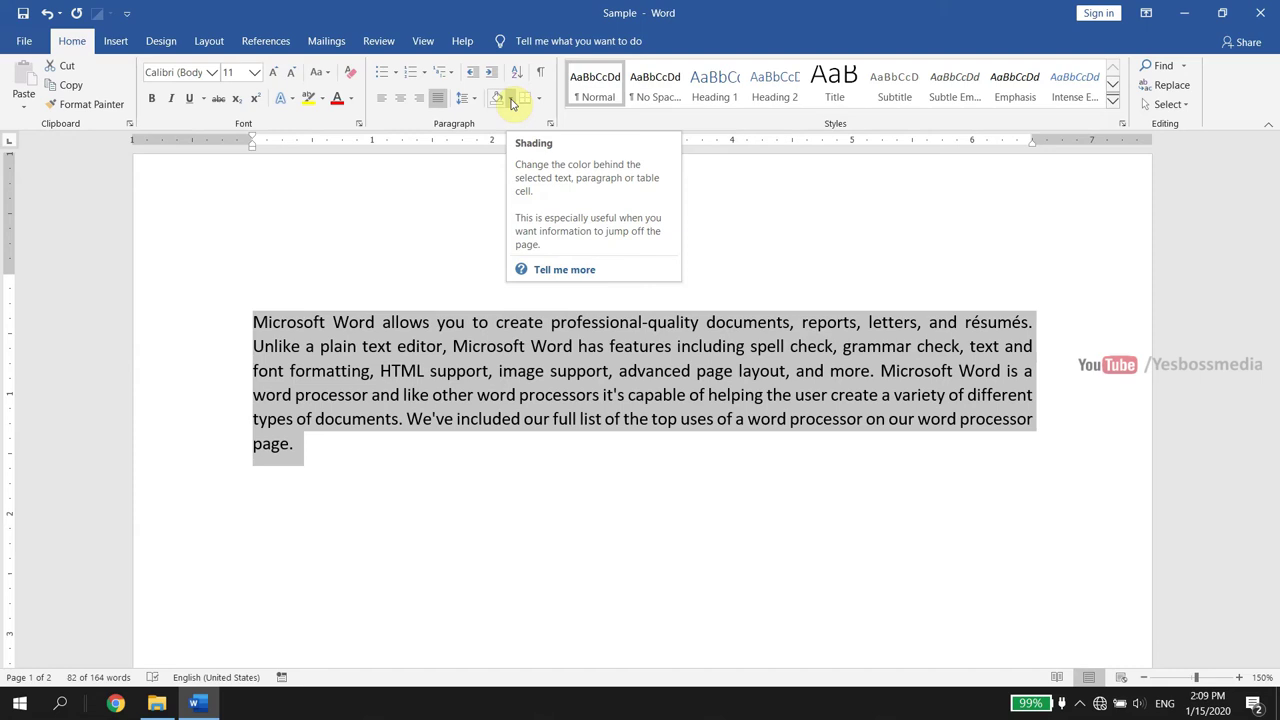
Shade the paragraph light orange, then remove the shading again.
click(512, 100)
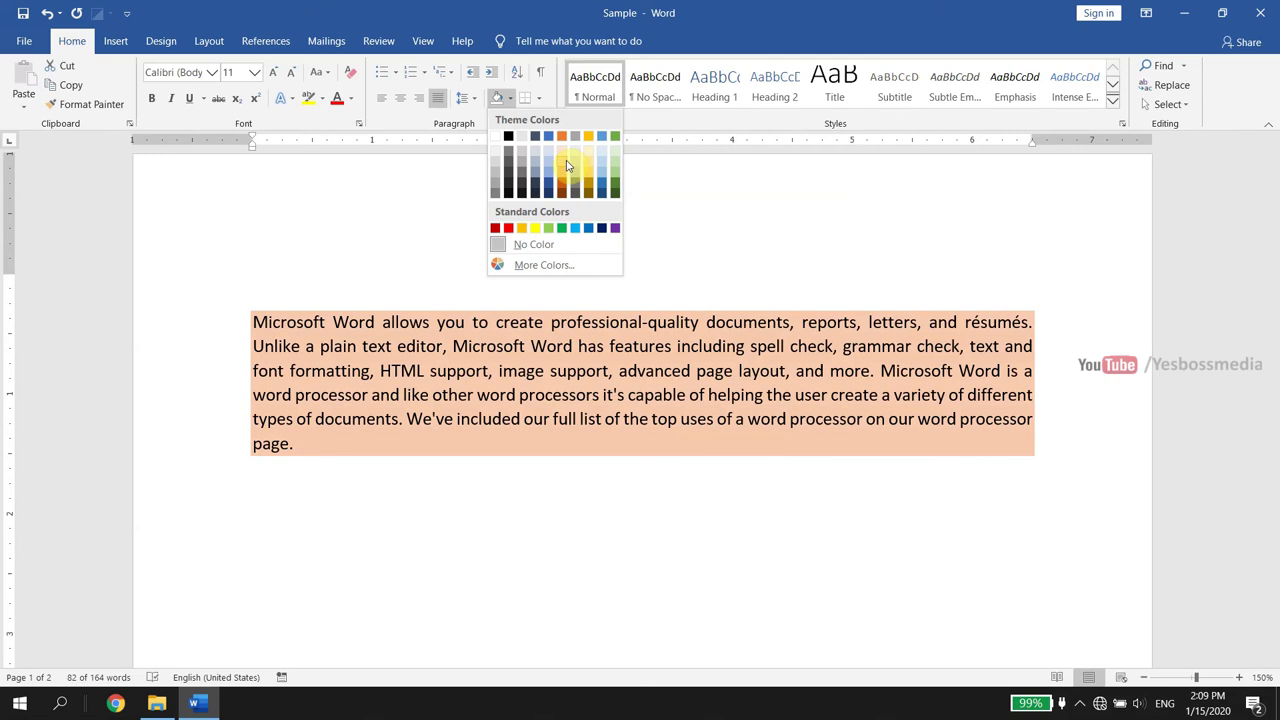
click(566, 167)
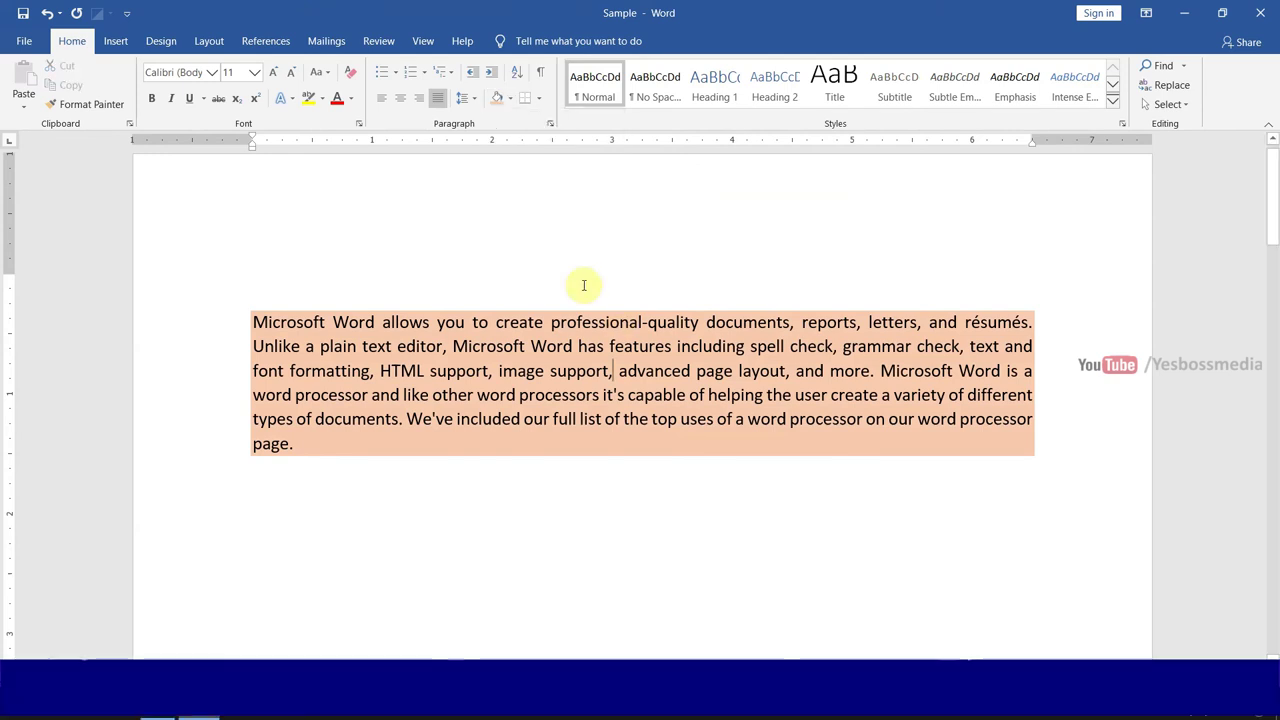
click(549, 371)
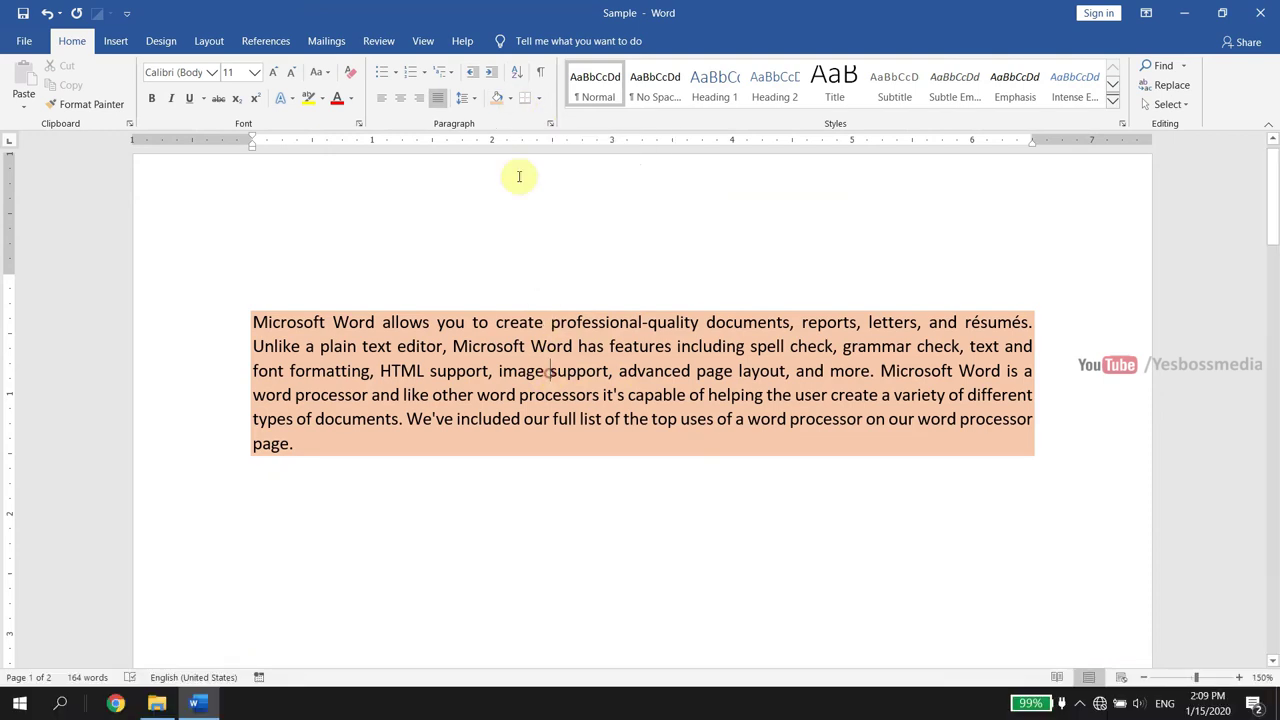
click(509, 98)
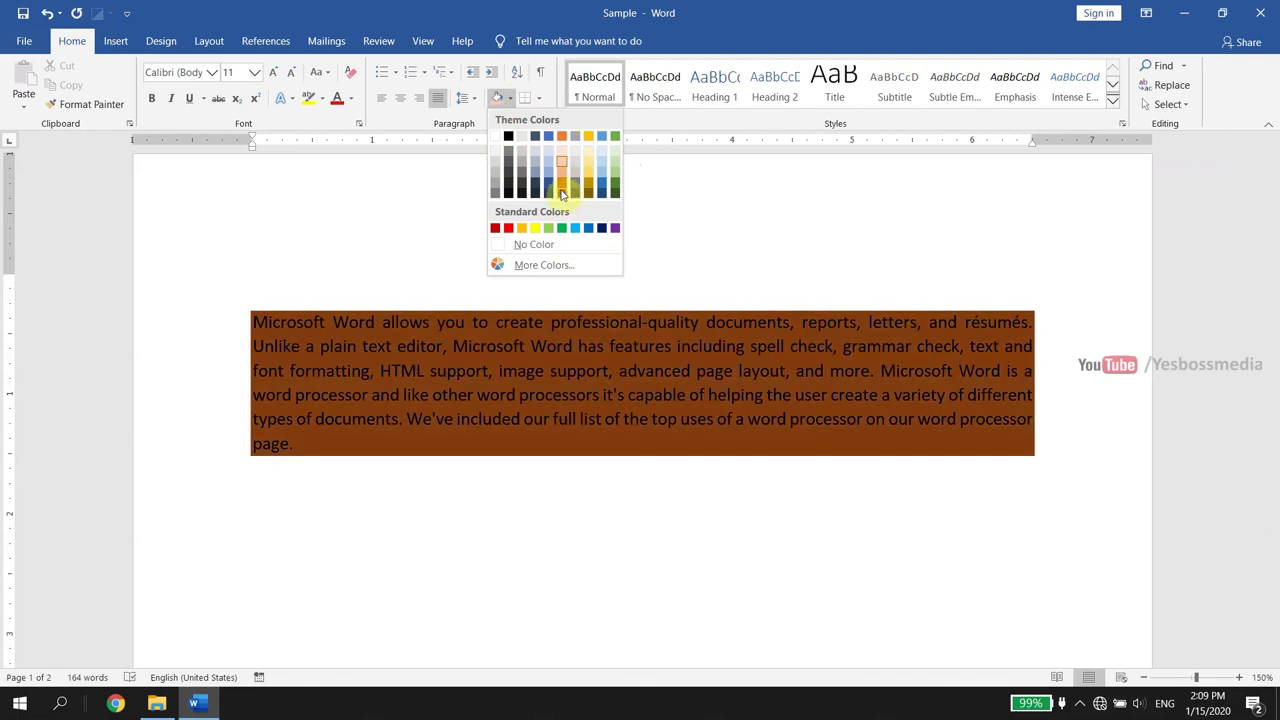
click(548, 247)
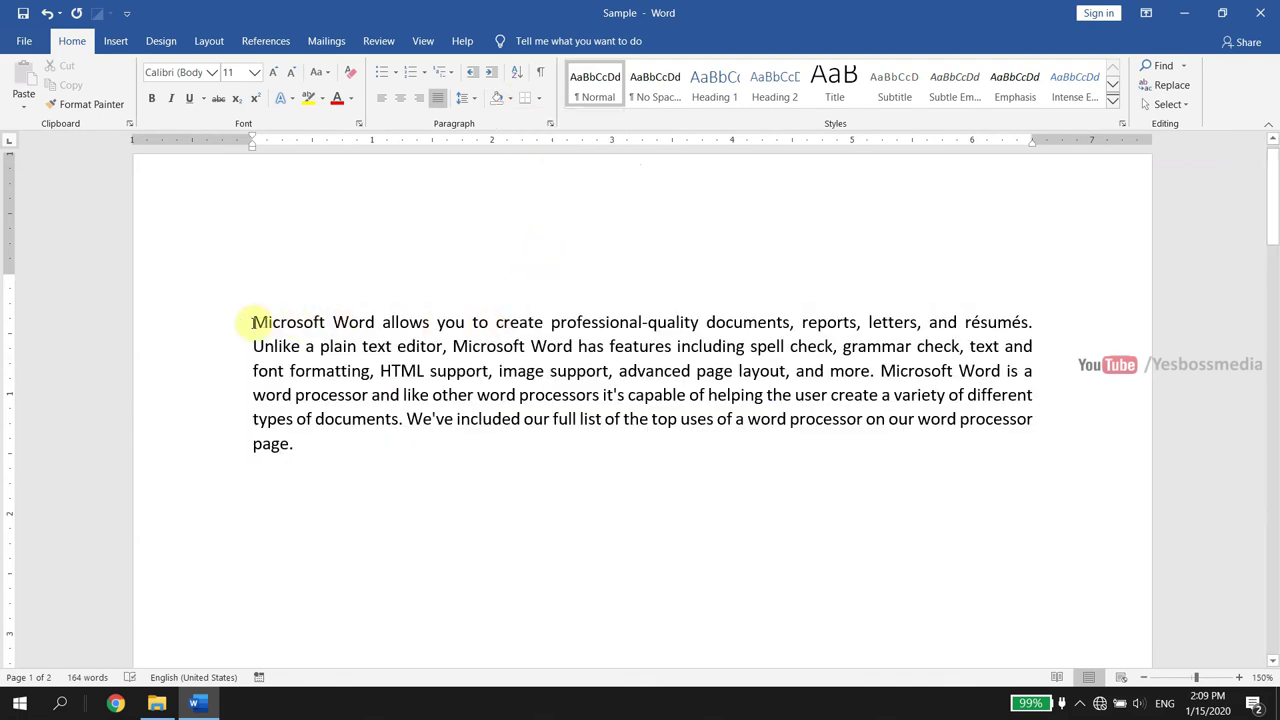
Shade the word 'Microsoft' dark orange, then undo that shading.
drag(252, 322, 325, 322)
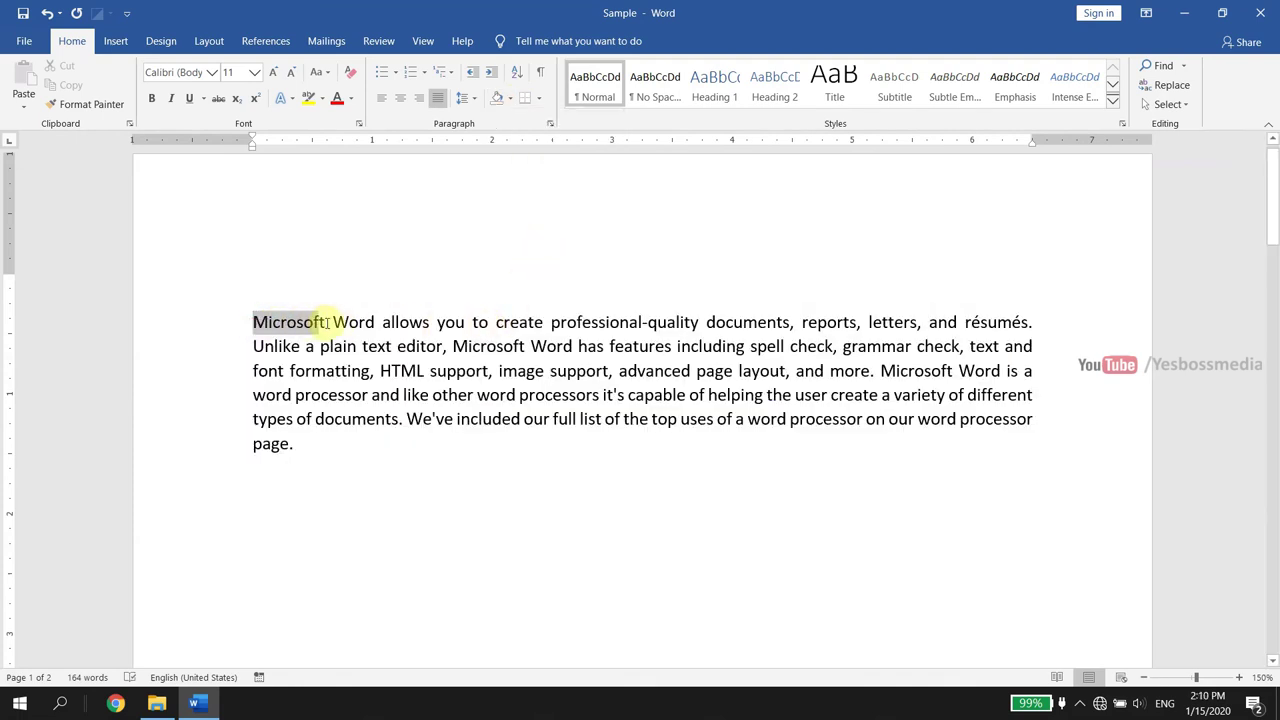
click(509, 98)
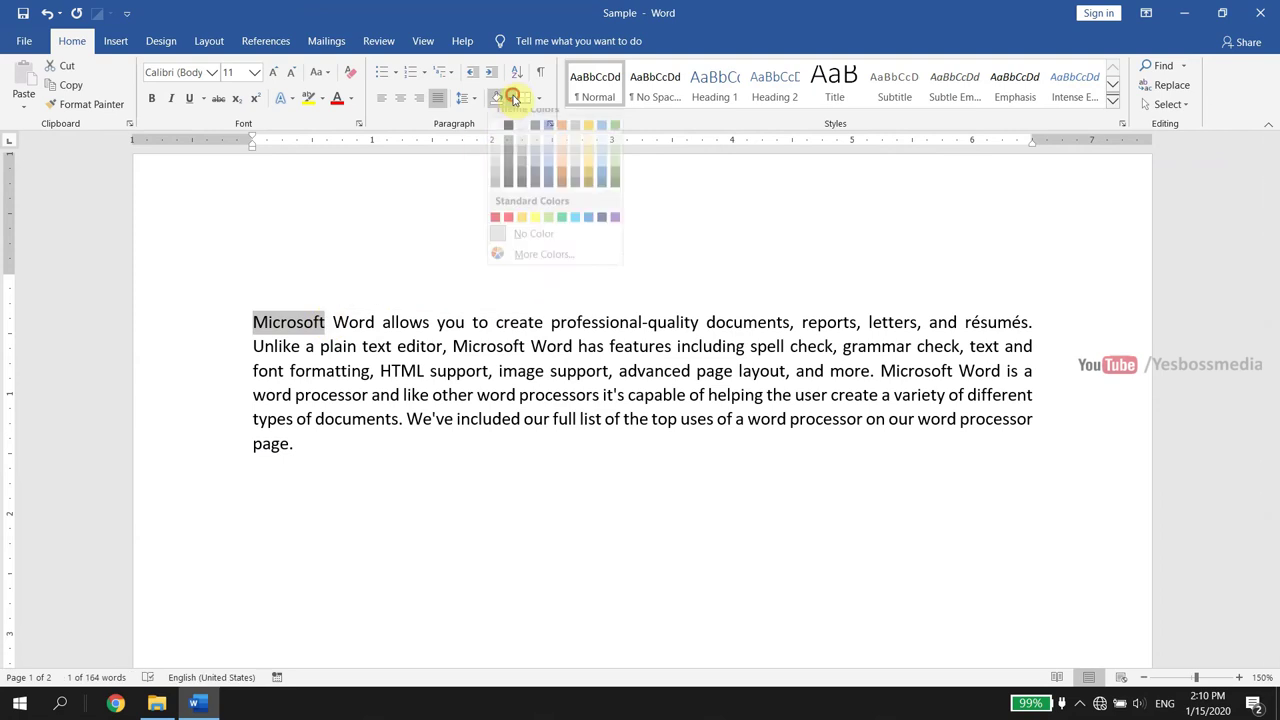
click(561, 183)
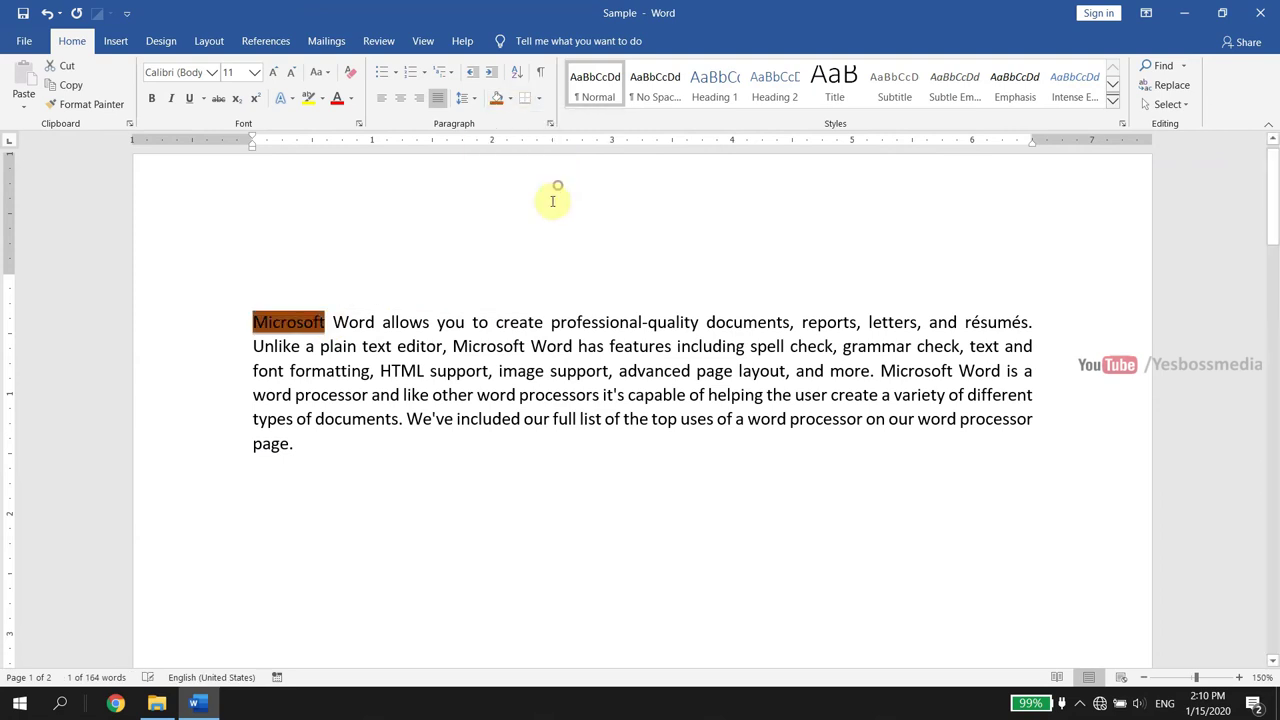
click(503, 418)
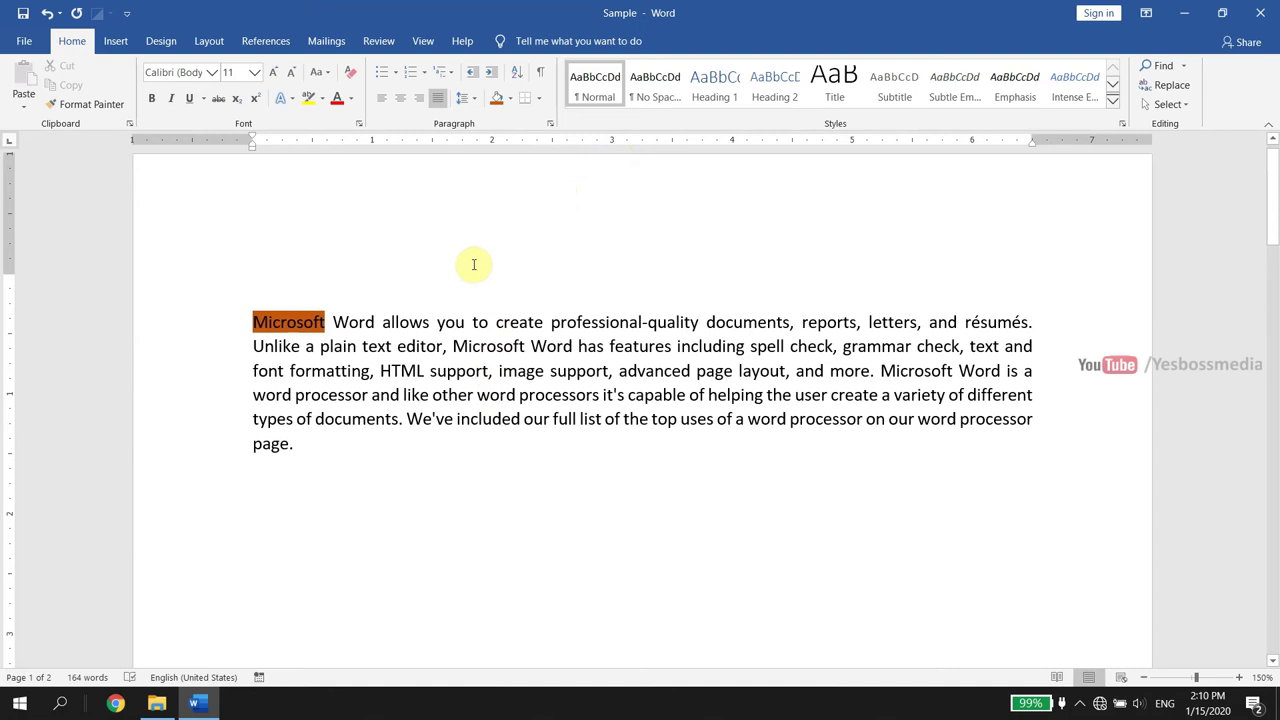
key(ctrl+z)
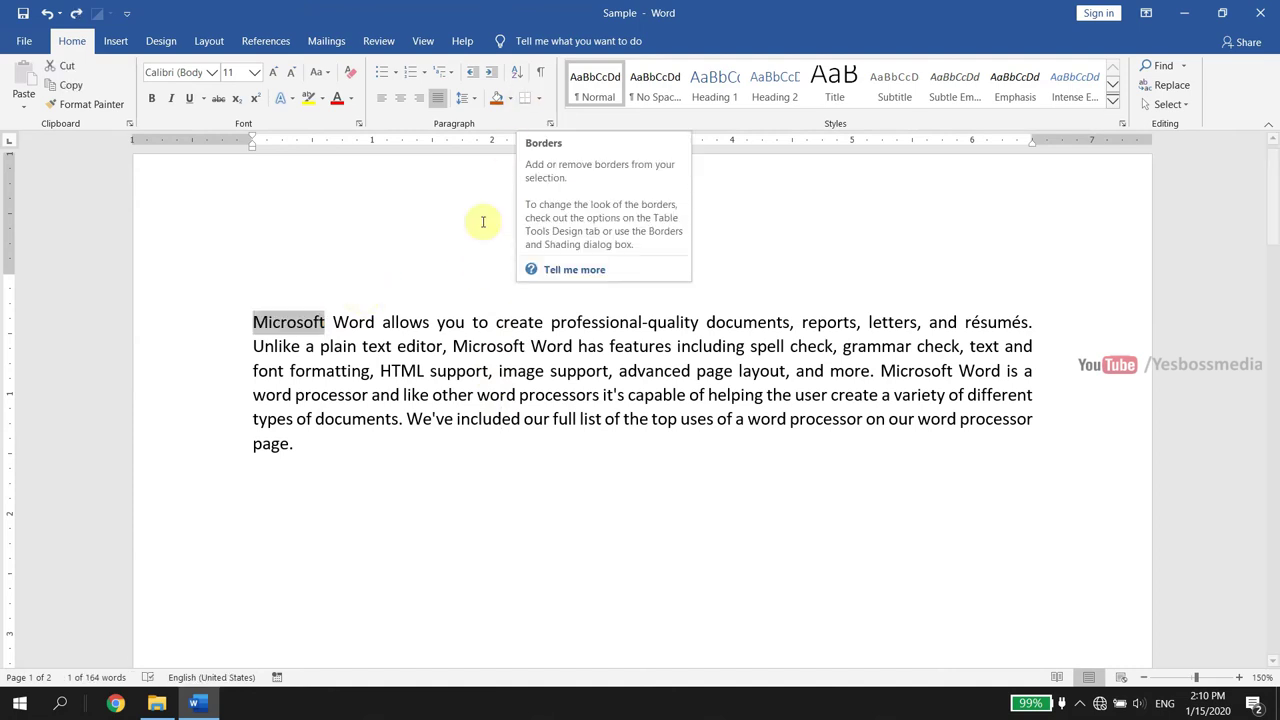
click(480, 220)
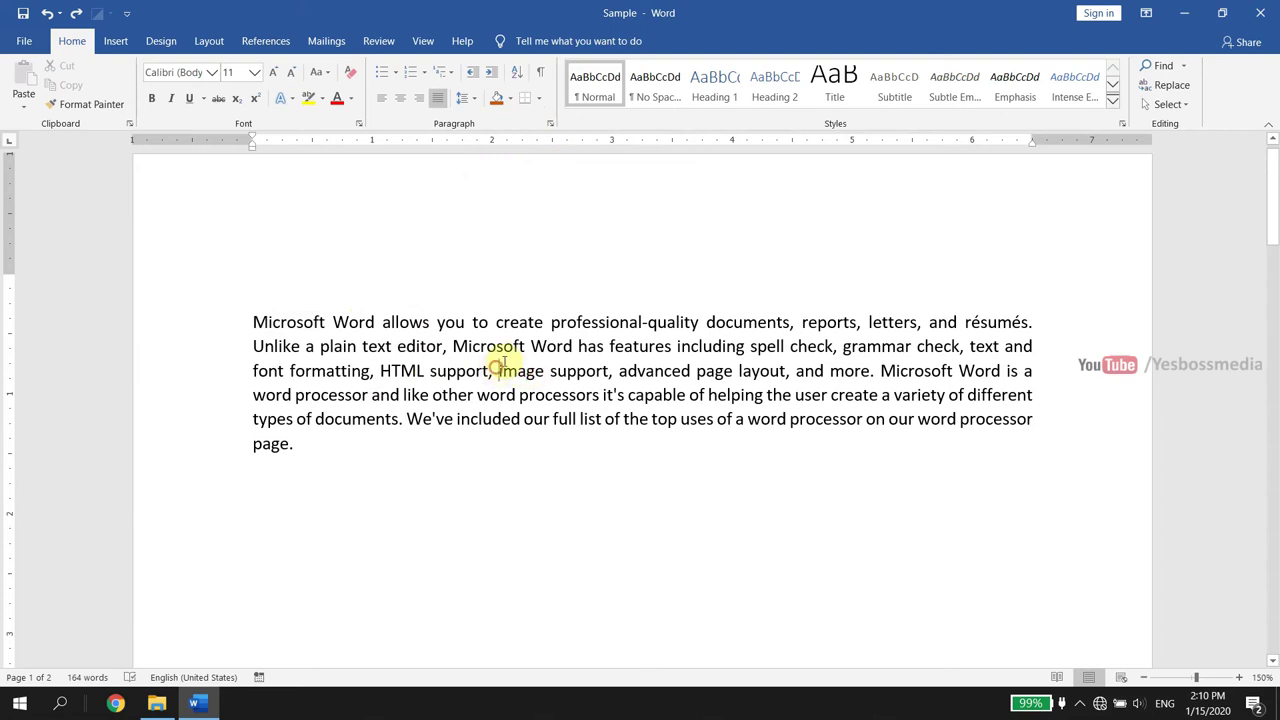
click(542, 99)
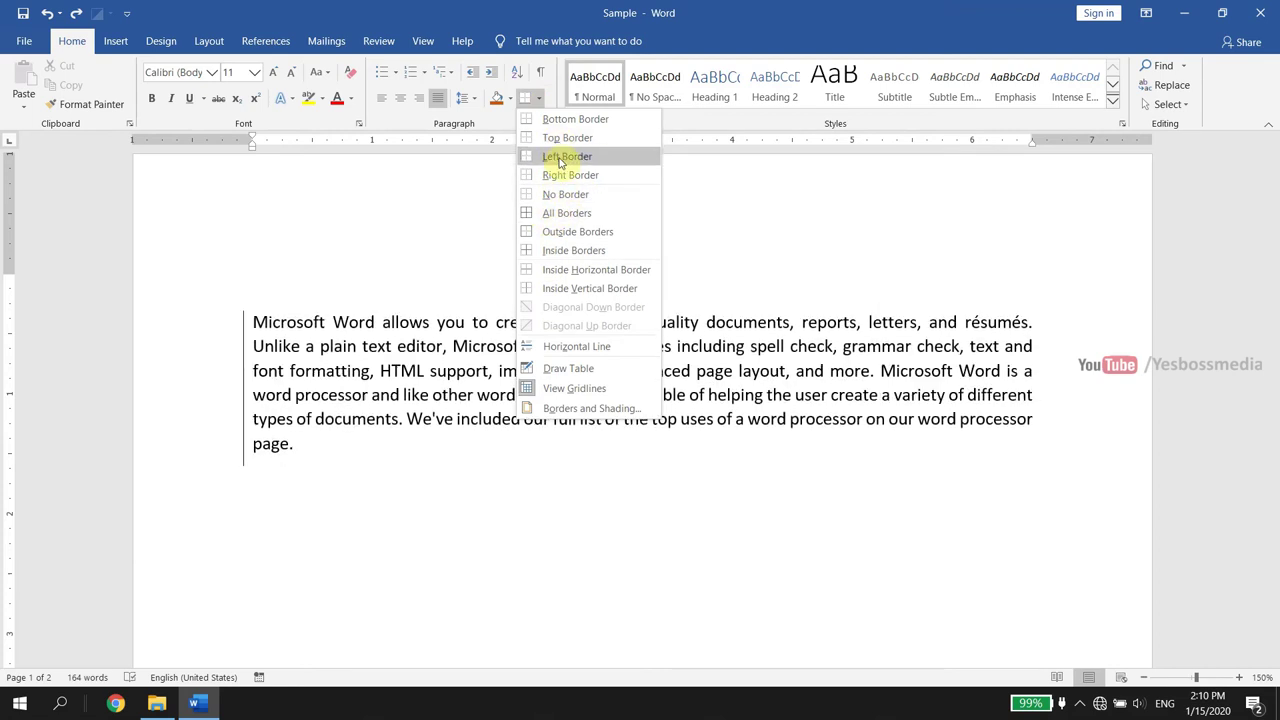
click(566, 212)
click(770, 540)
key(ctrl+z)
click(305, 346)
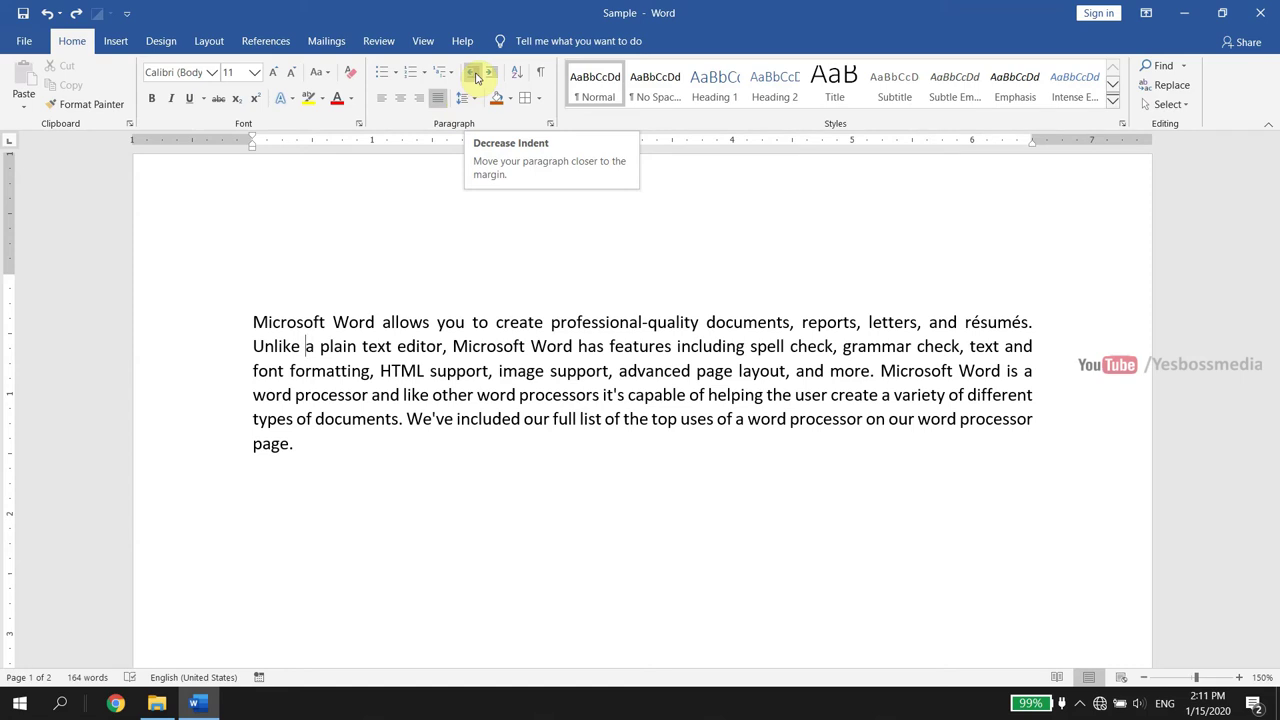
click(255, 323)
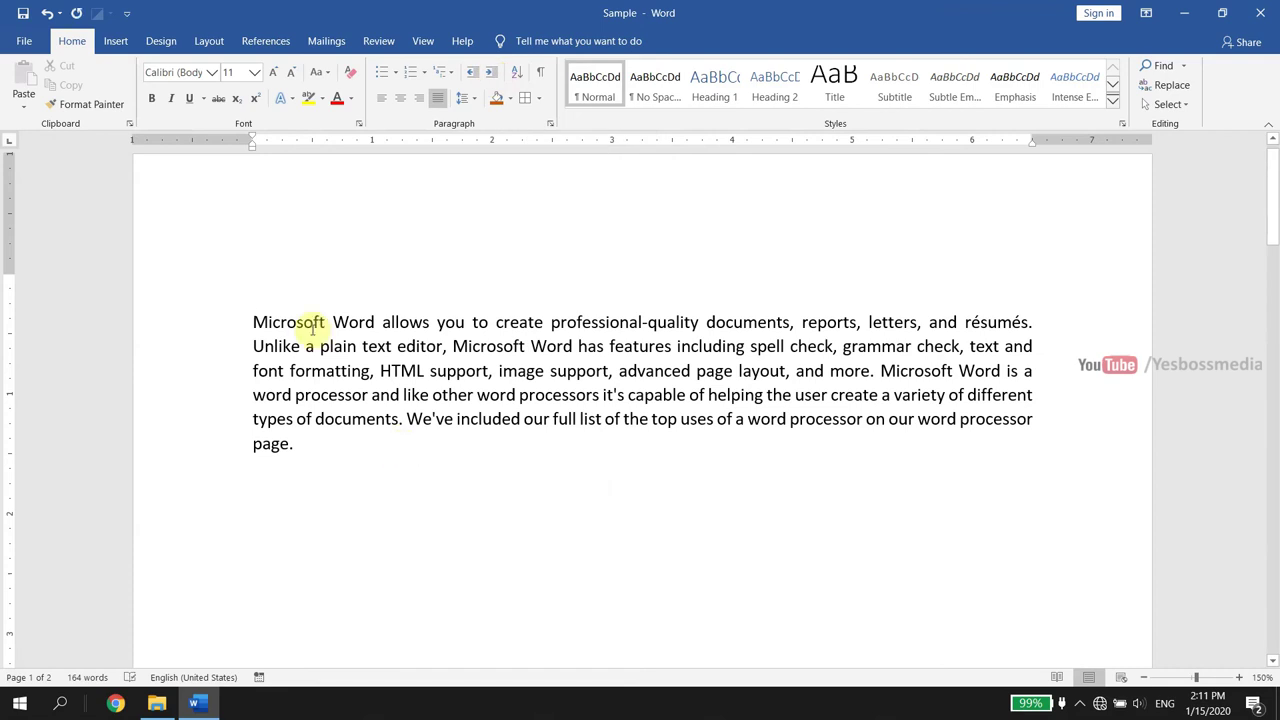
key(Tab)
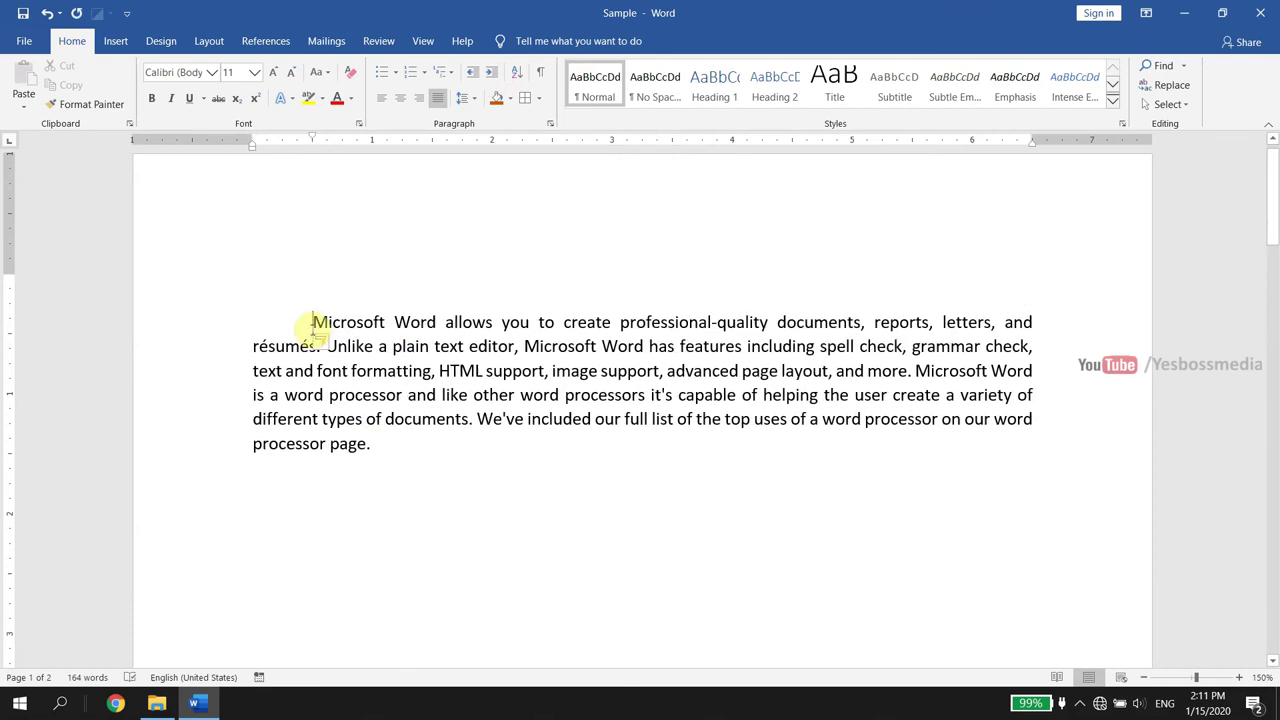
key(BackSpace)
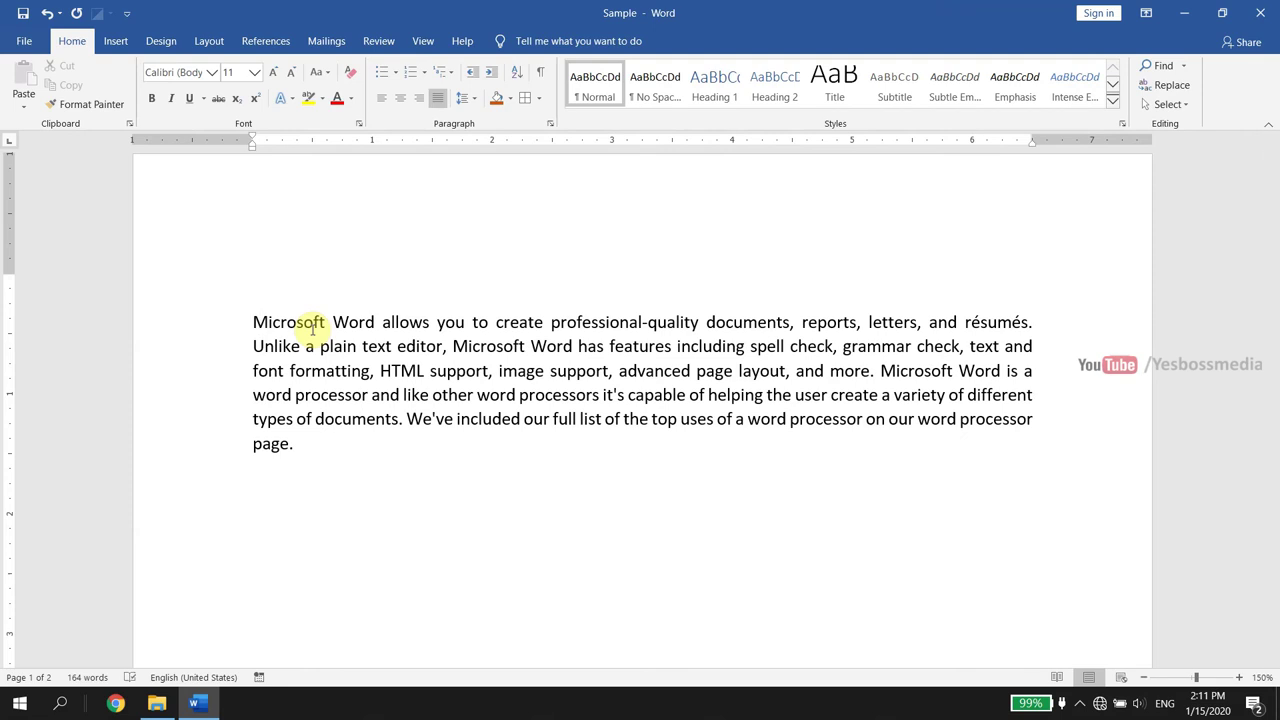
click(491, 76)
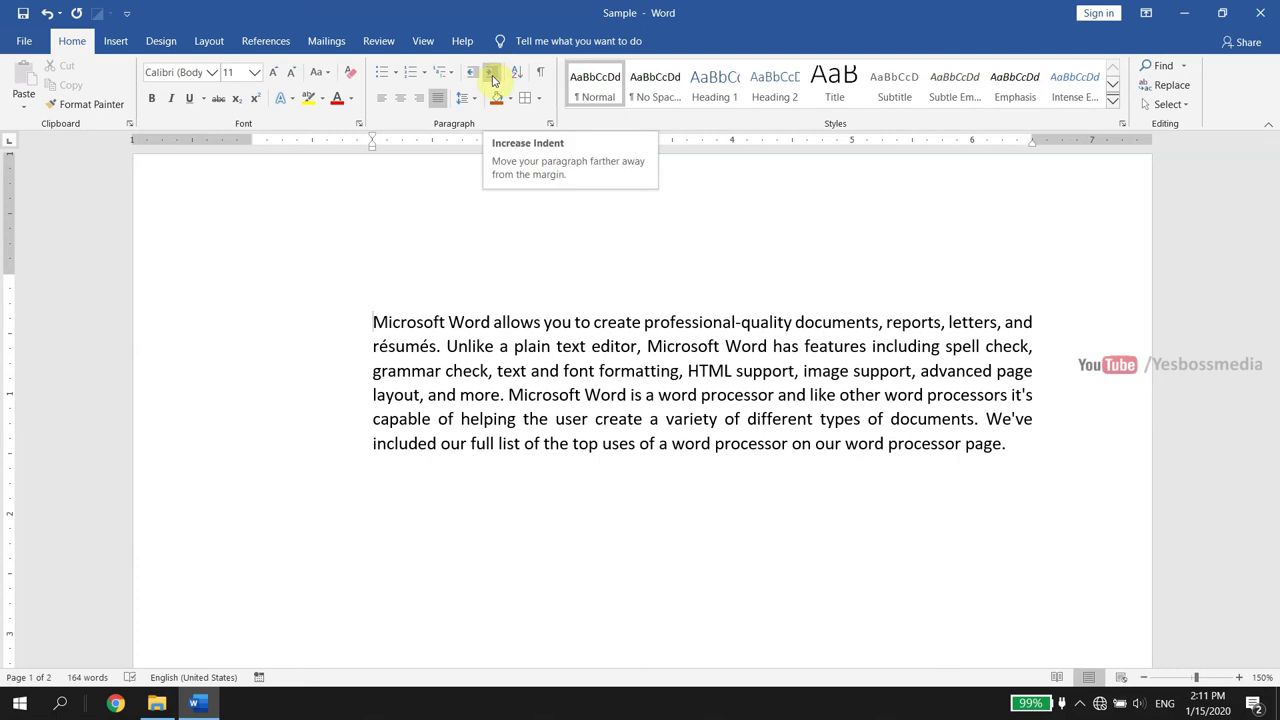
click(493, 80)
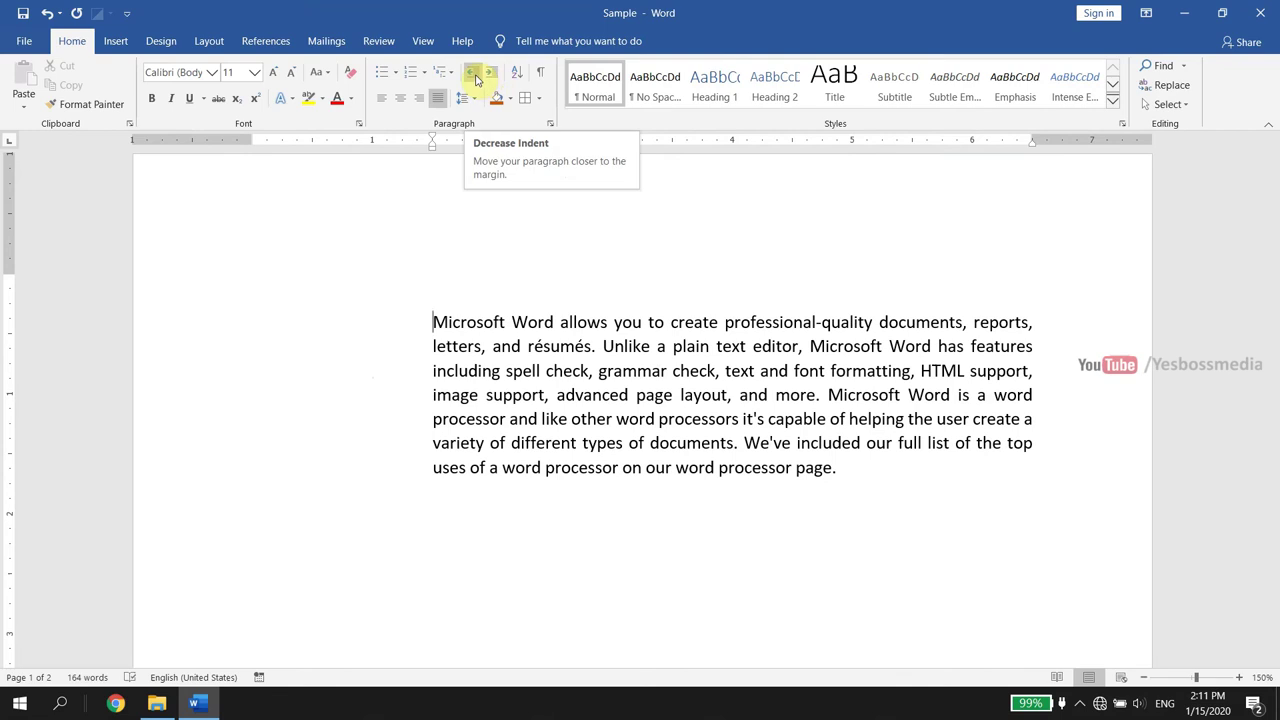
click(474, 77)
click(474, 77)
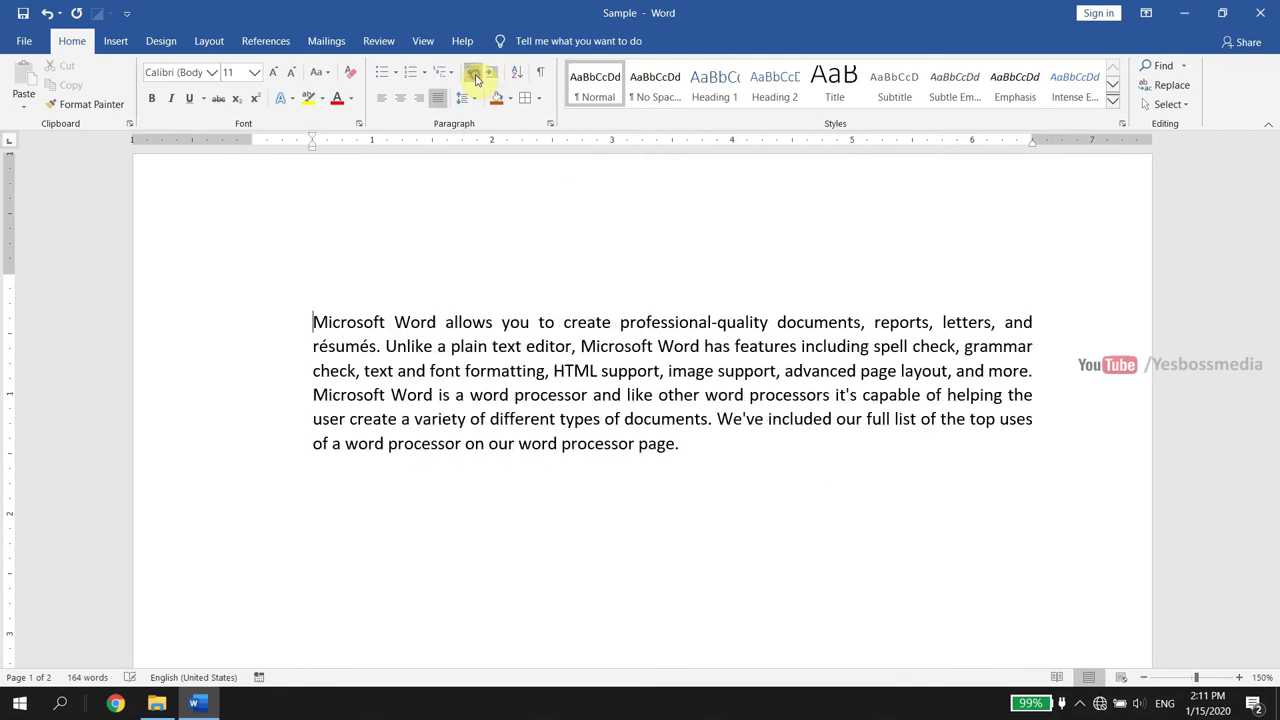
click(474, 77)
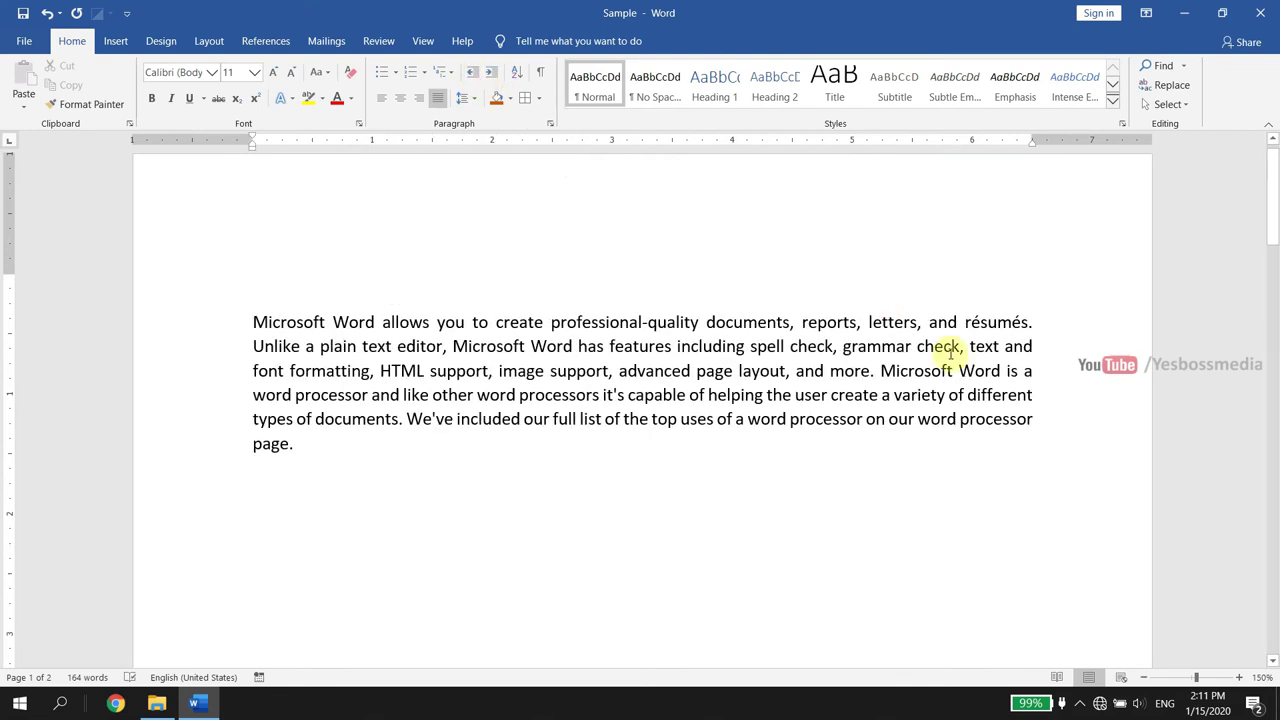
Set the paragraph's right indent to 1.5" with the left indent returned to 0".
click(220, 45)
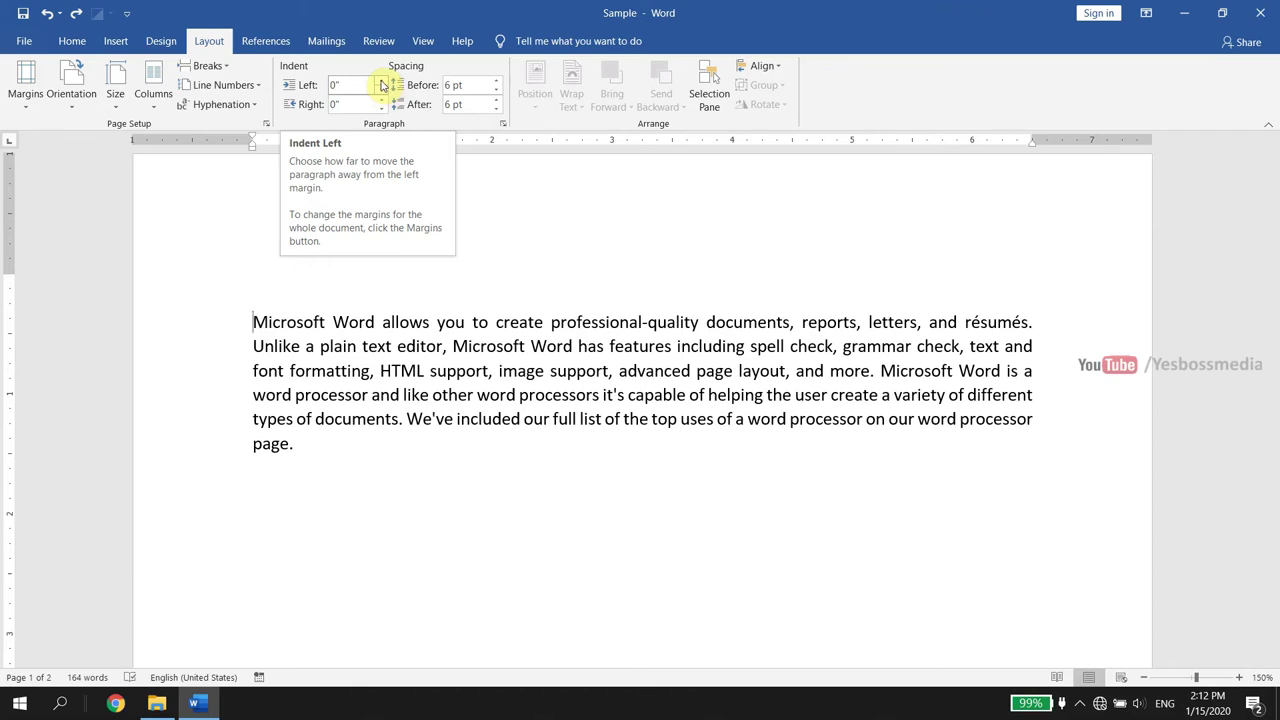
drag(381, 85, 381, 85)
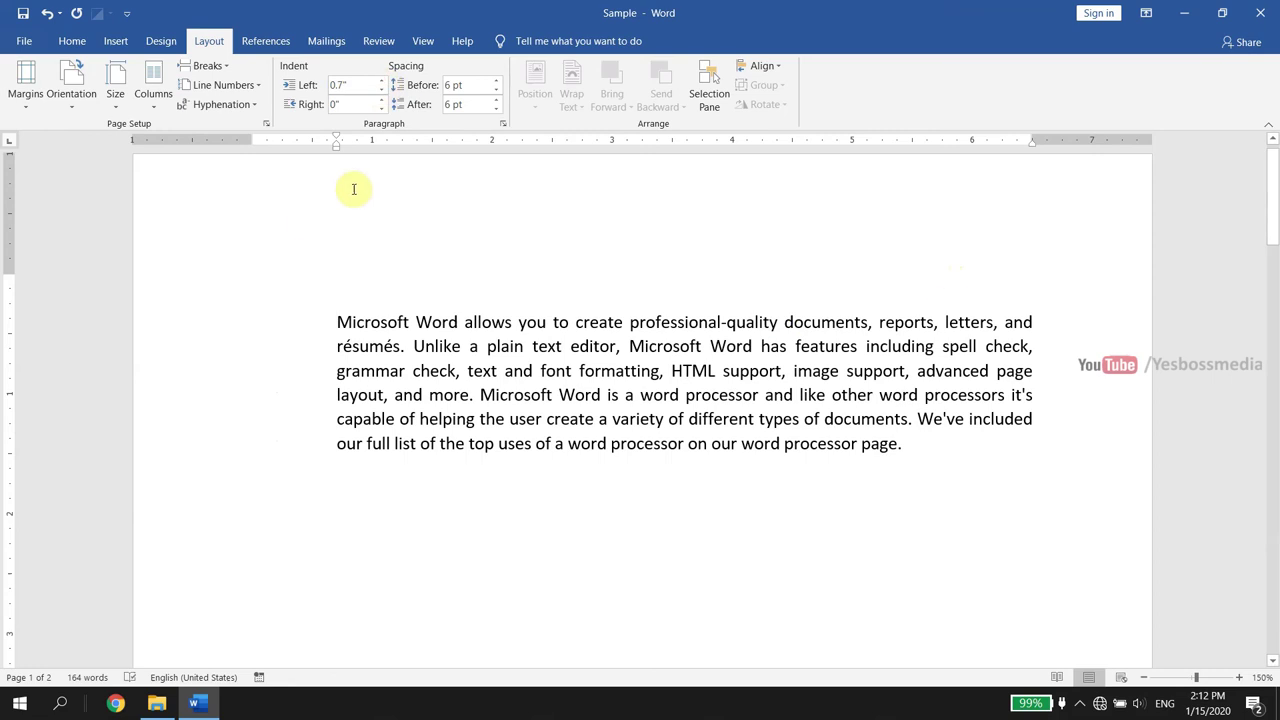
drag(382, 101, 382, 104)
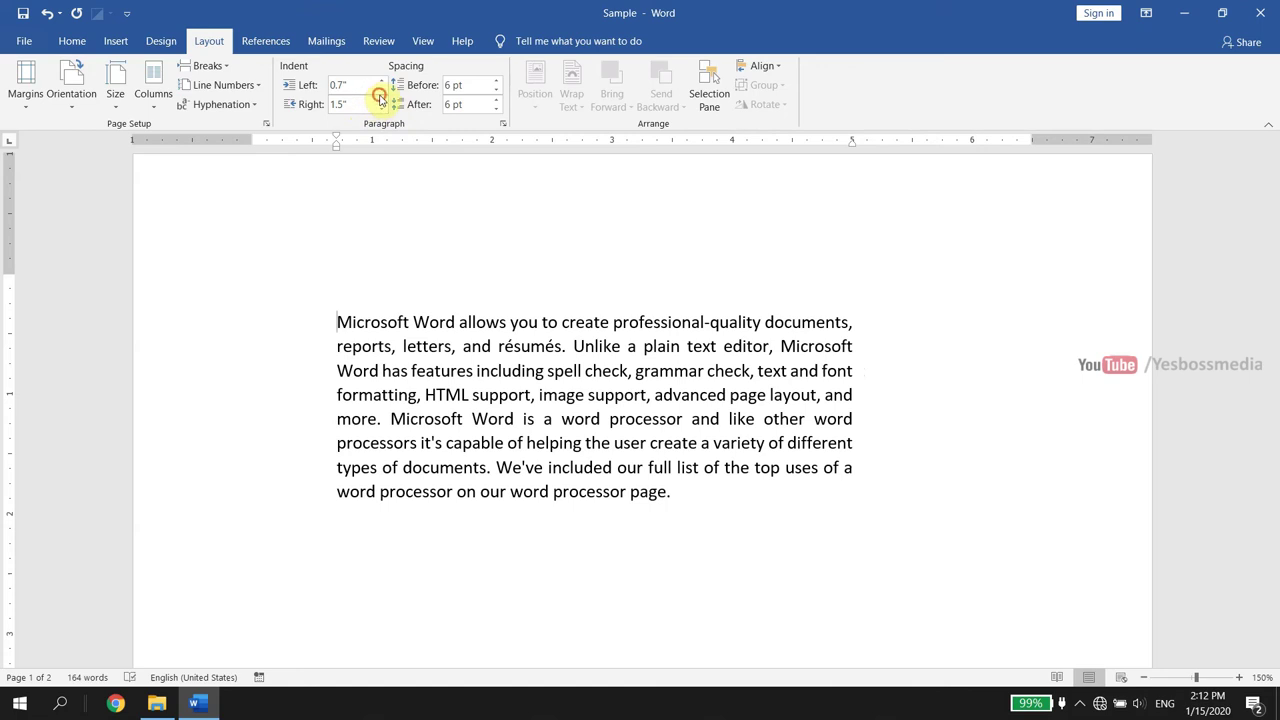
drag(381, 92, 382, 92)
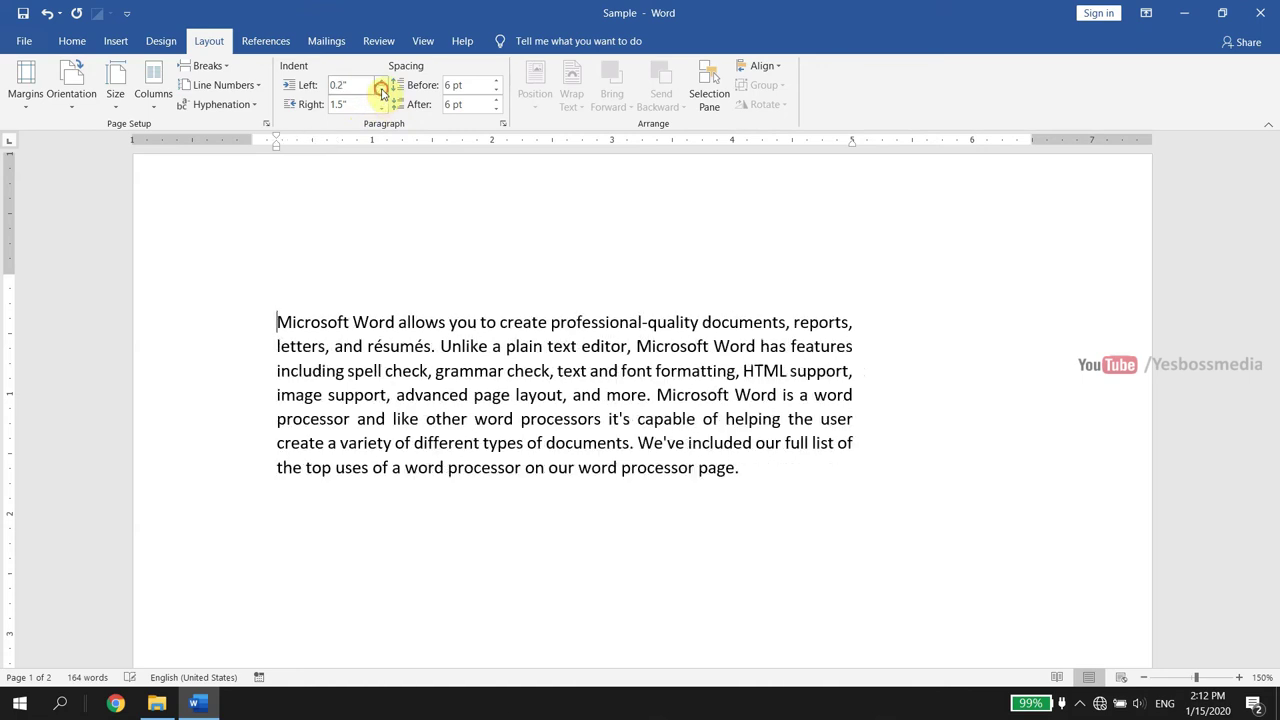
click(381, 92)
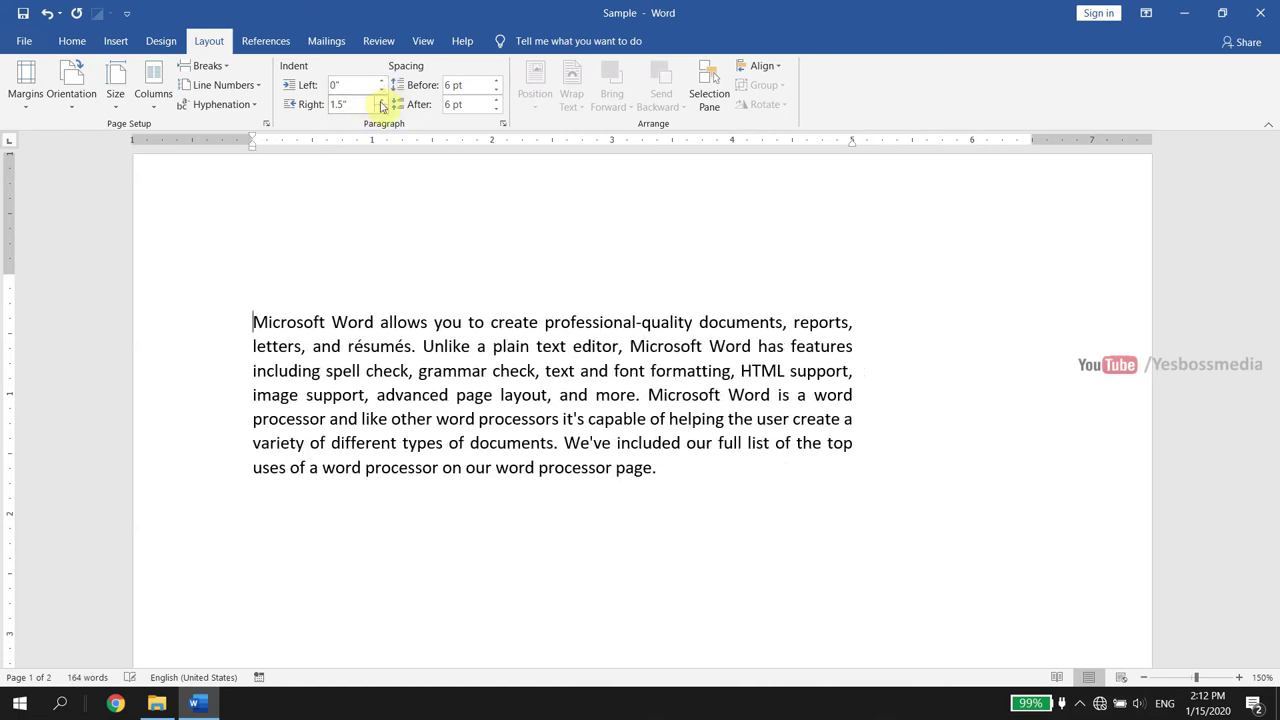
drag(380, 100, 380, 100)
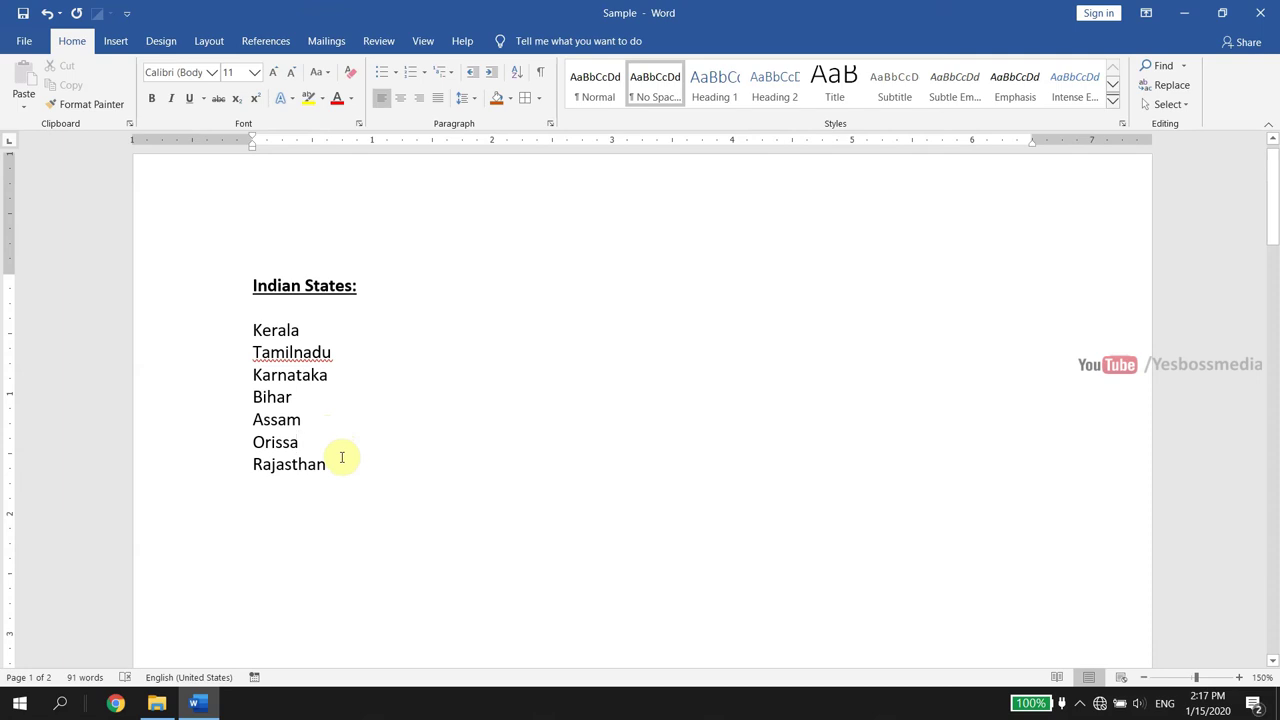
Give the seven state names hollow circle bullets.
click(341, 457)
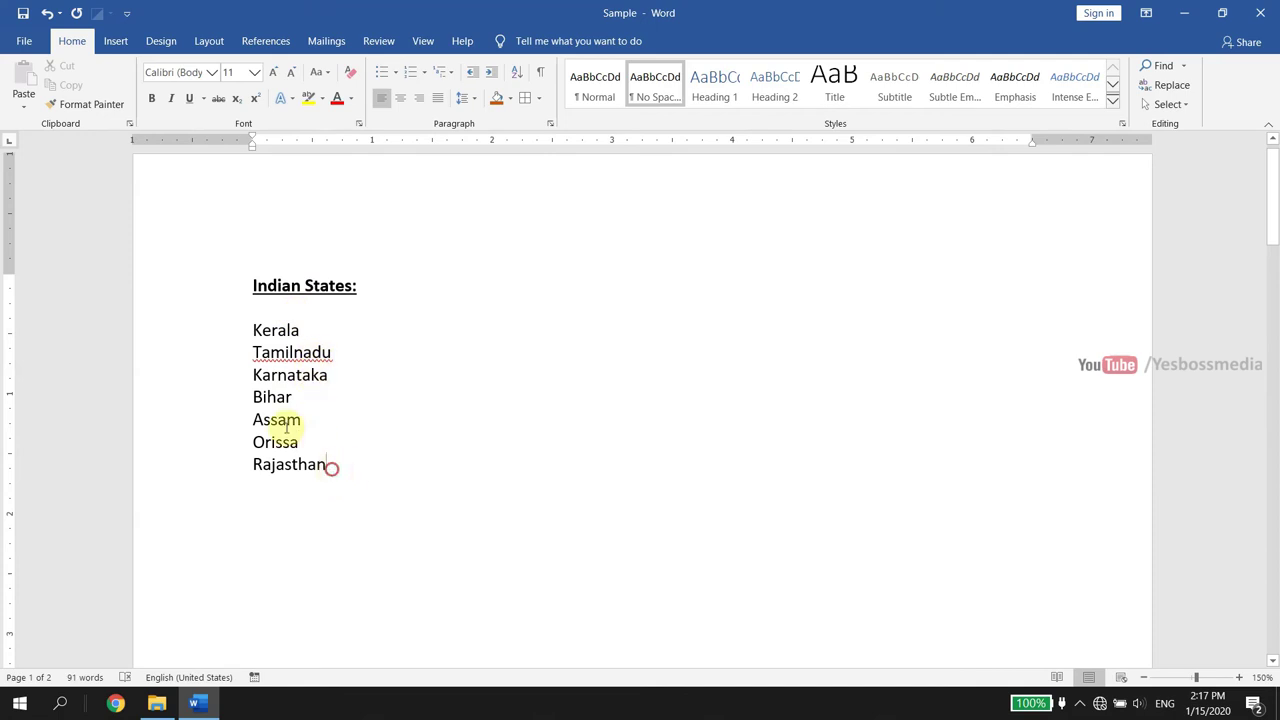
drag(333, 471, 243, 331)
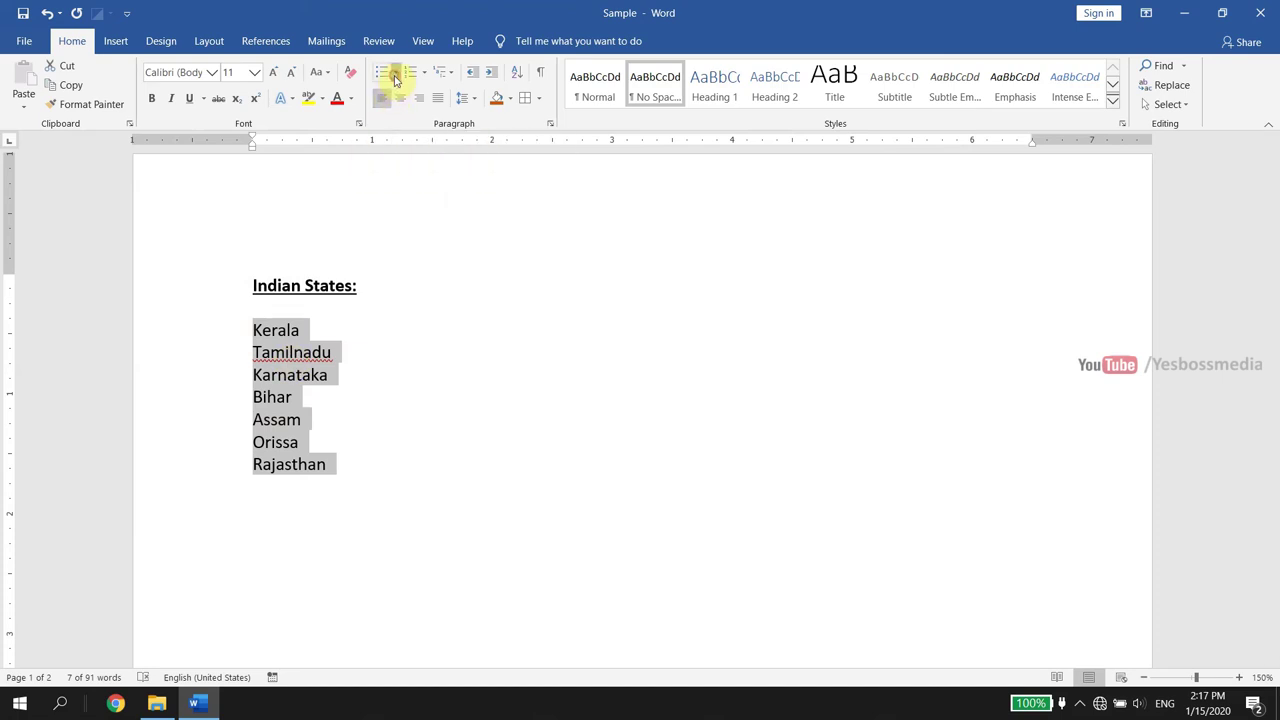
click(396, 76)
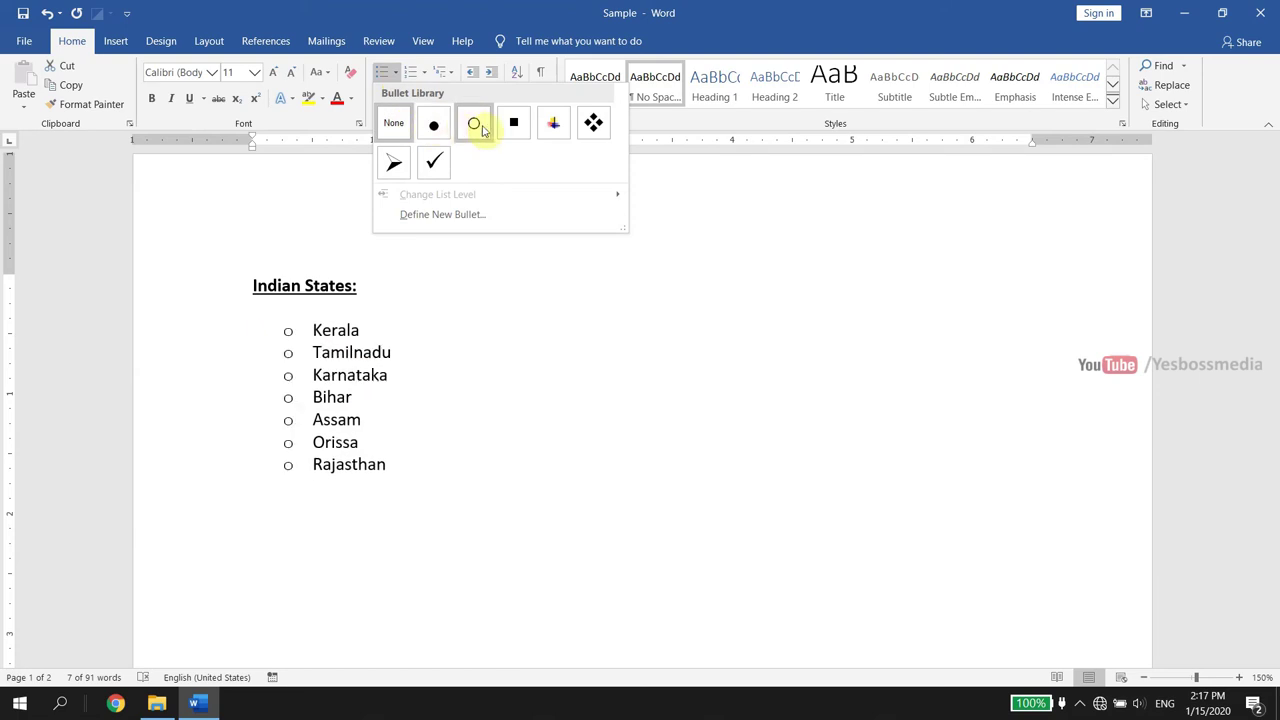
click(471, 124)
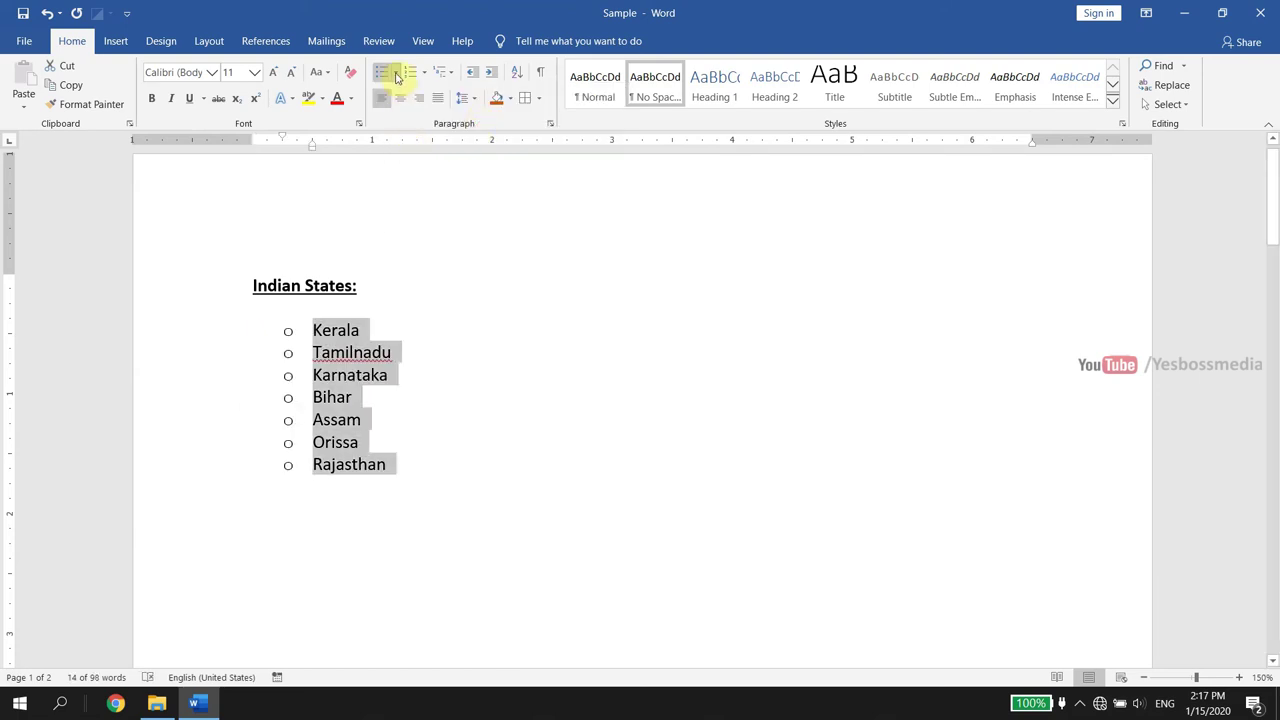
click(503, 374)
Remove the bullets from the states list and bring up the numbering formats.
click(398, 468)
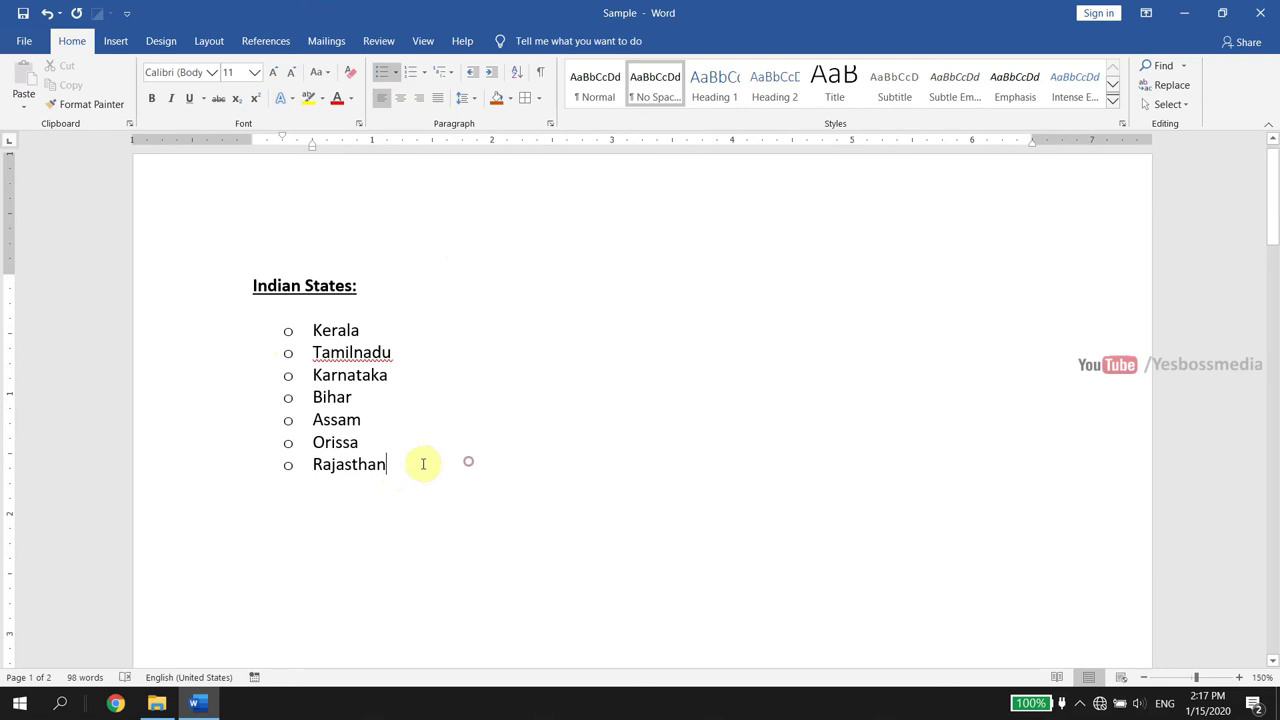
drag(423, 464, 297, 331)
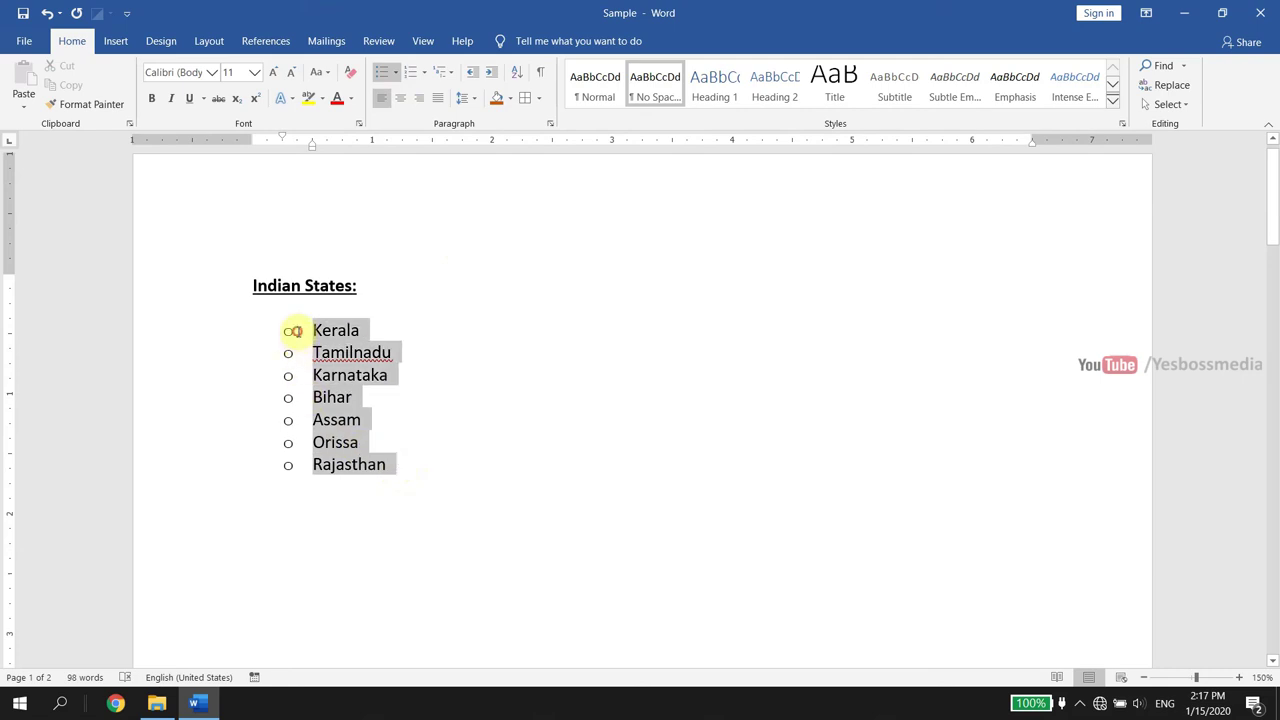
click(395, 72)
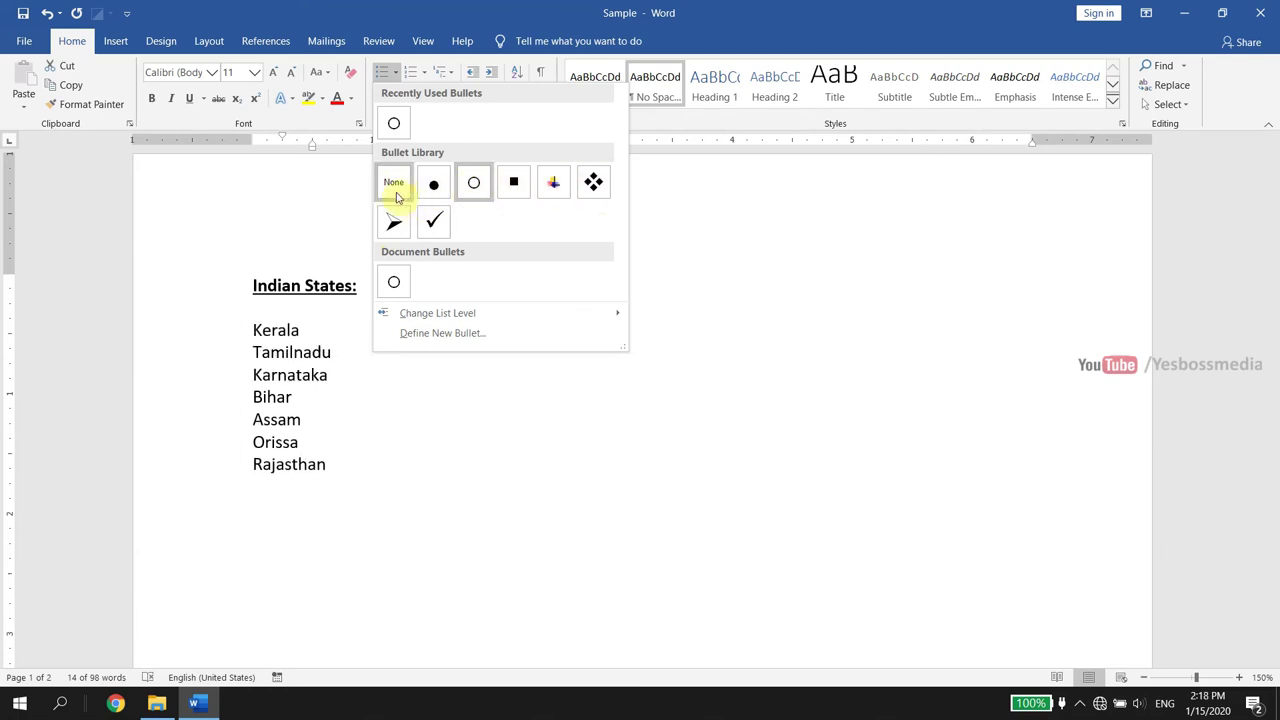
click(395, 190)
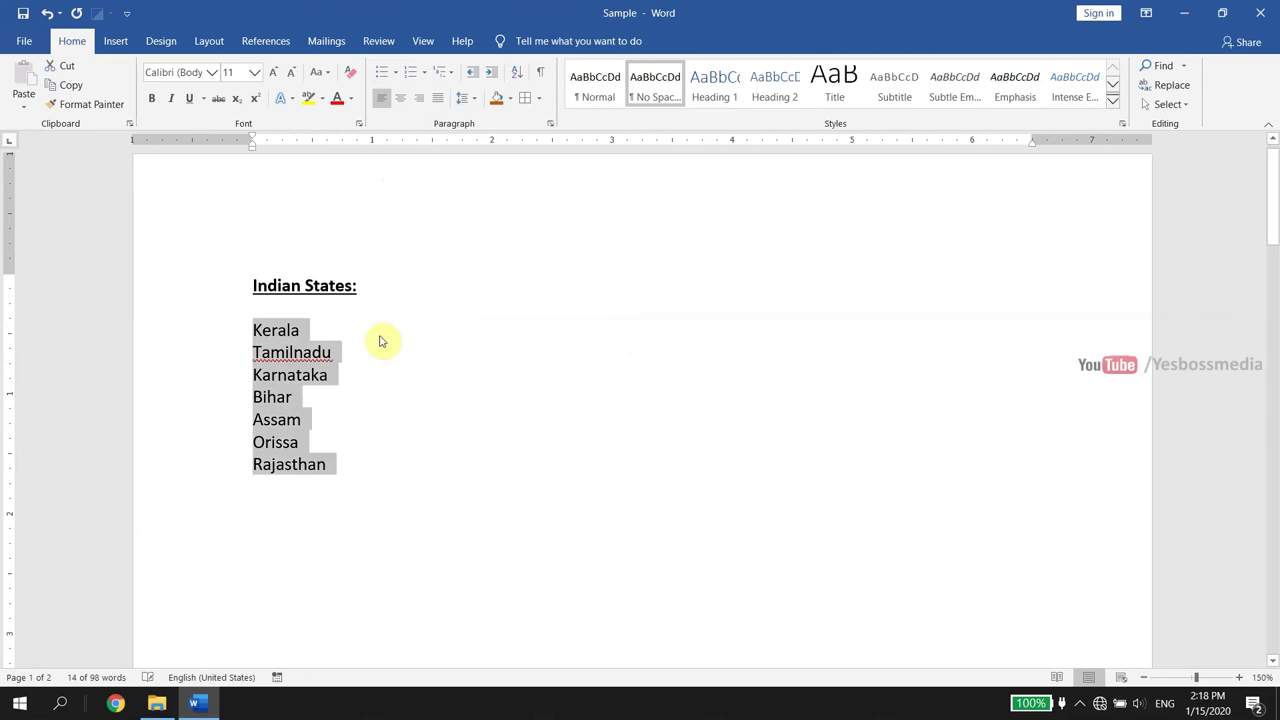
click(424, 74)
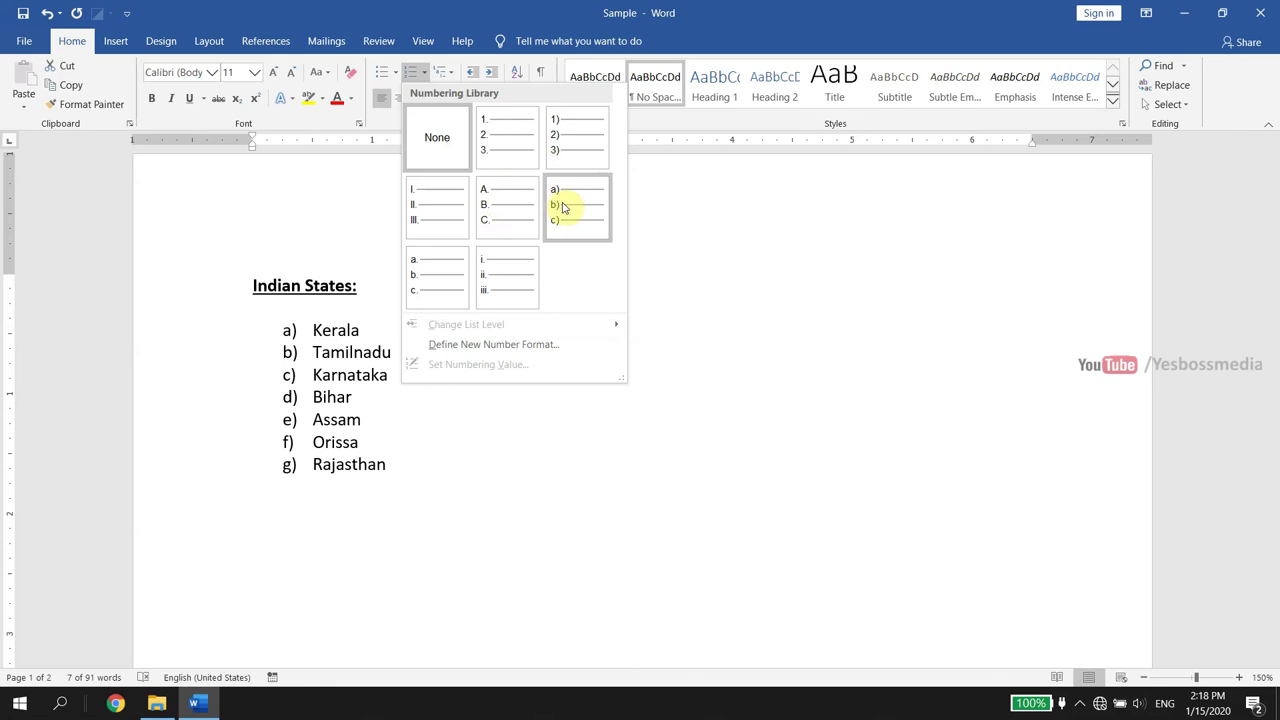
Apply the 1) 2) 3) numbering format to the states, Kerala through Rajasthan.
click(563, 150)
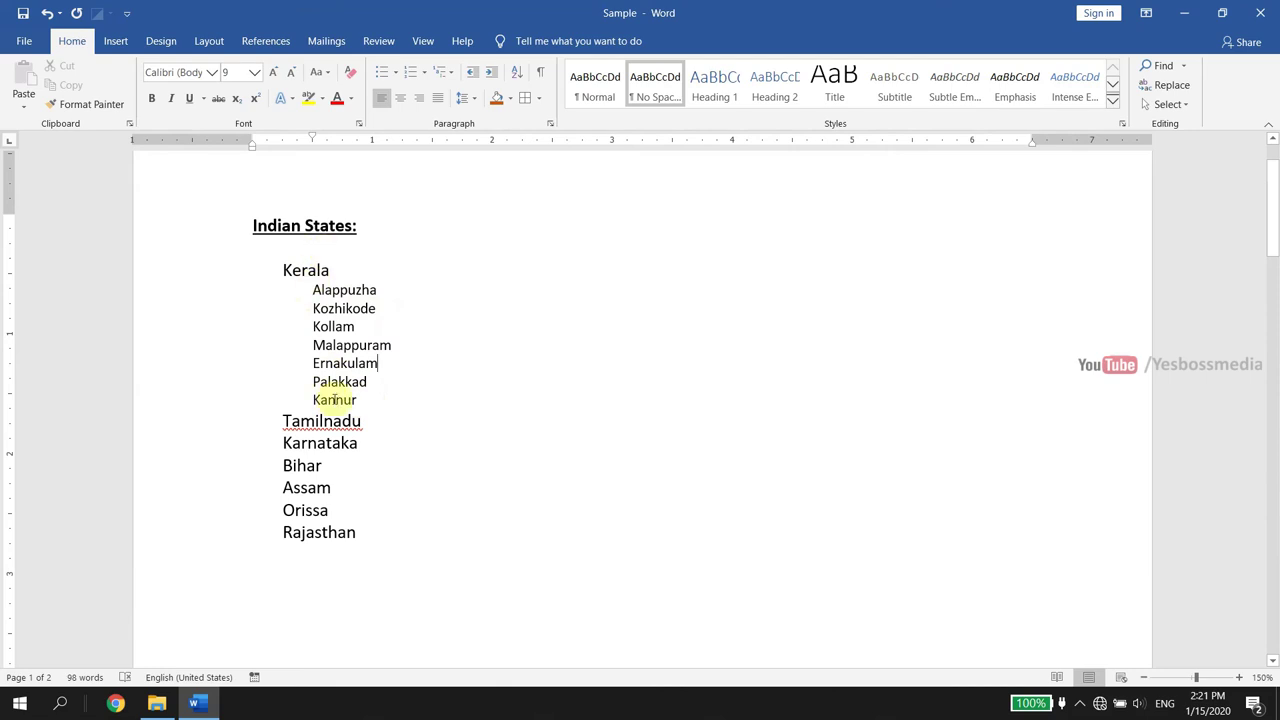
Apply a bulleted multilevel list style to the states list, from Kerala to Rajasthan.
click(358, 533)
drag(319, 510, 295, 354)
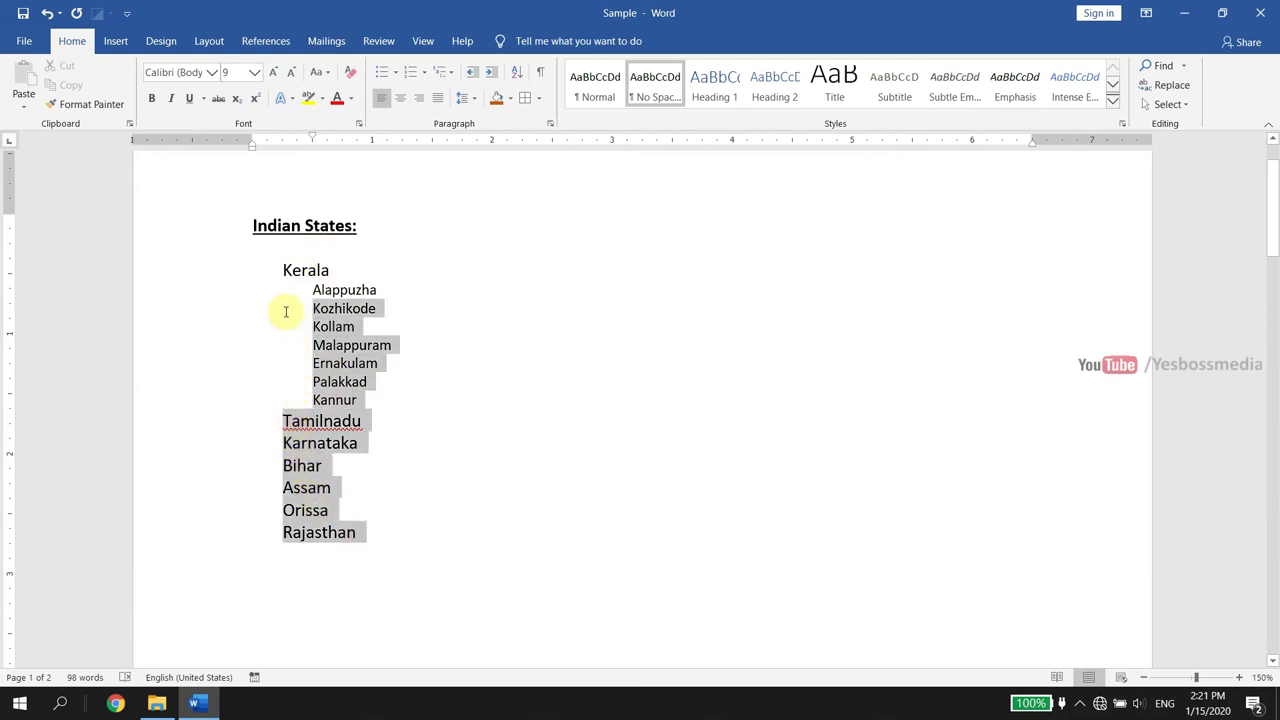
drag(295, 354, 276, 270)
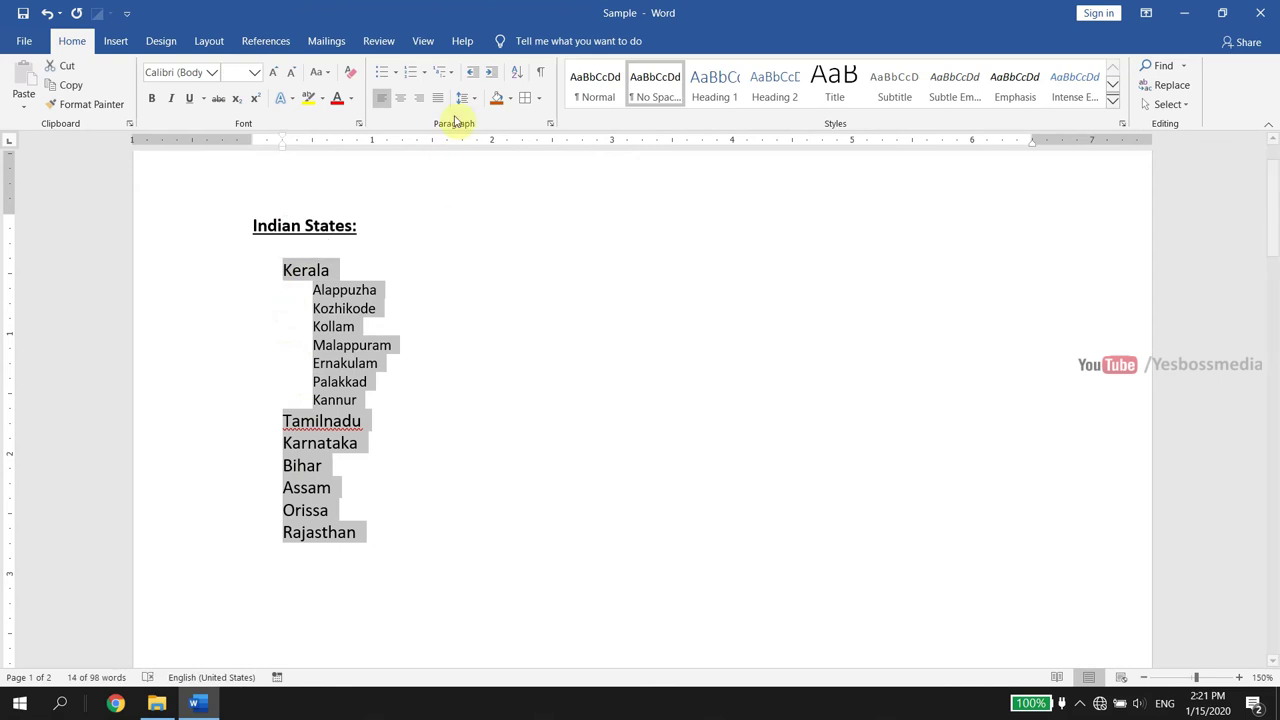
click(450, 73)
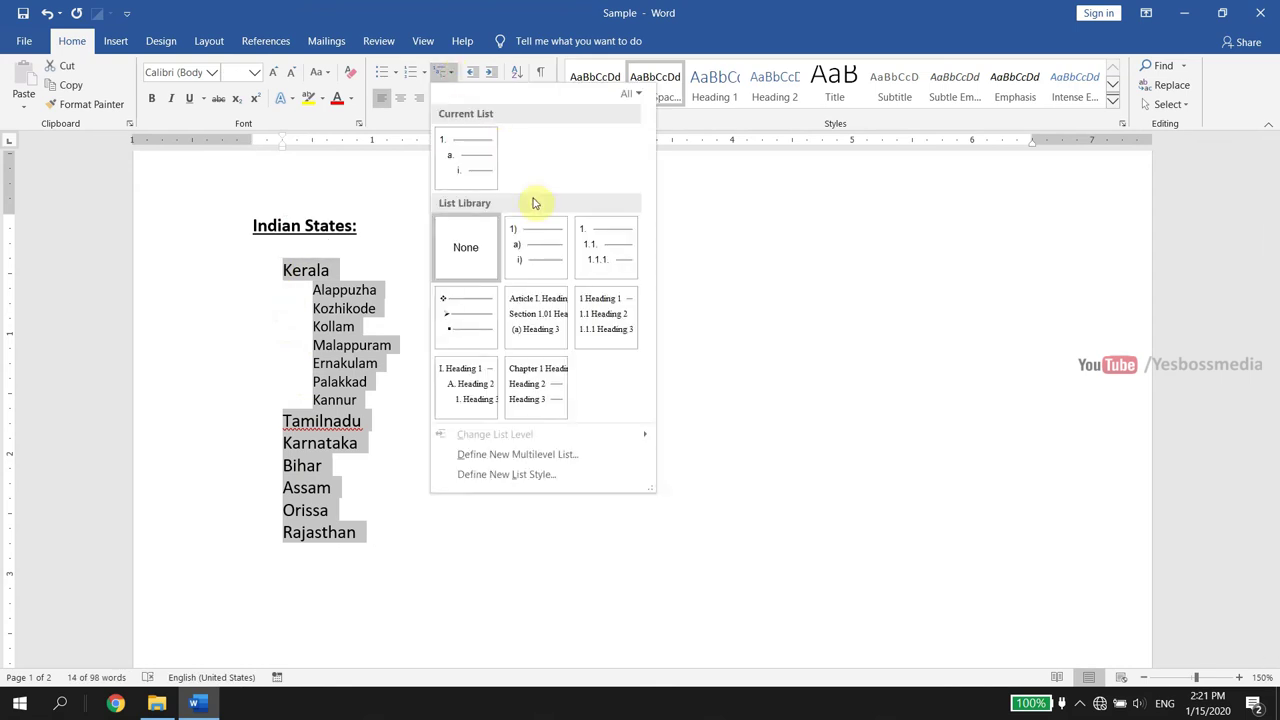
mouse_move(599, 218)
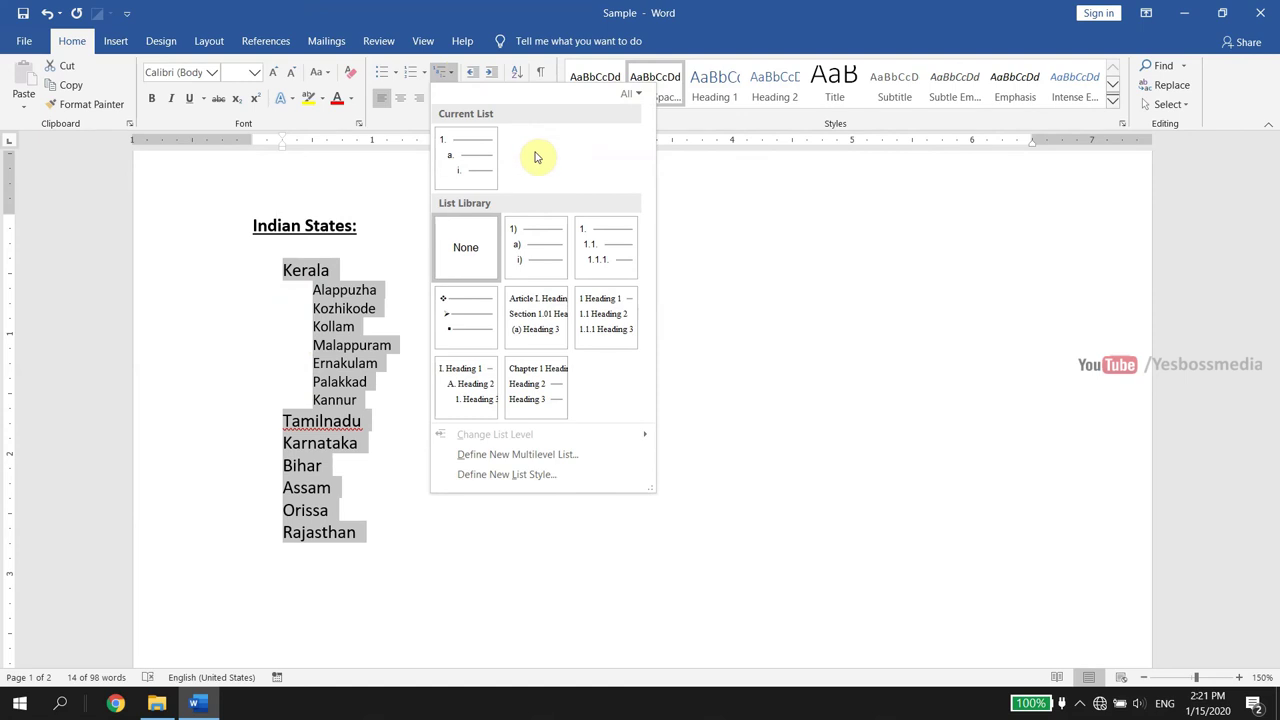
mouse_move(463, 297)
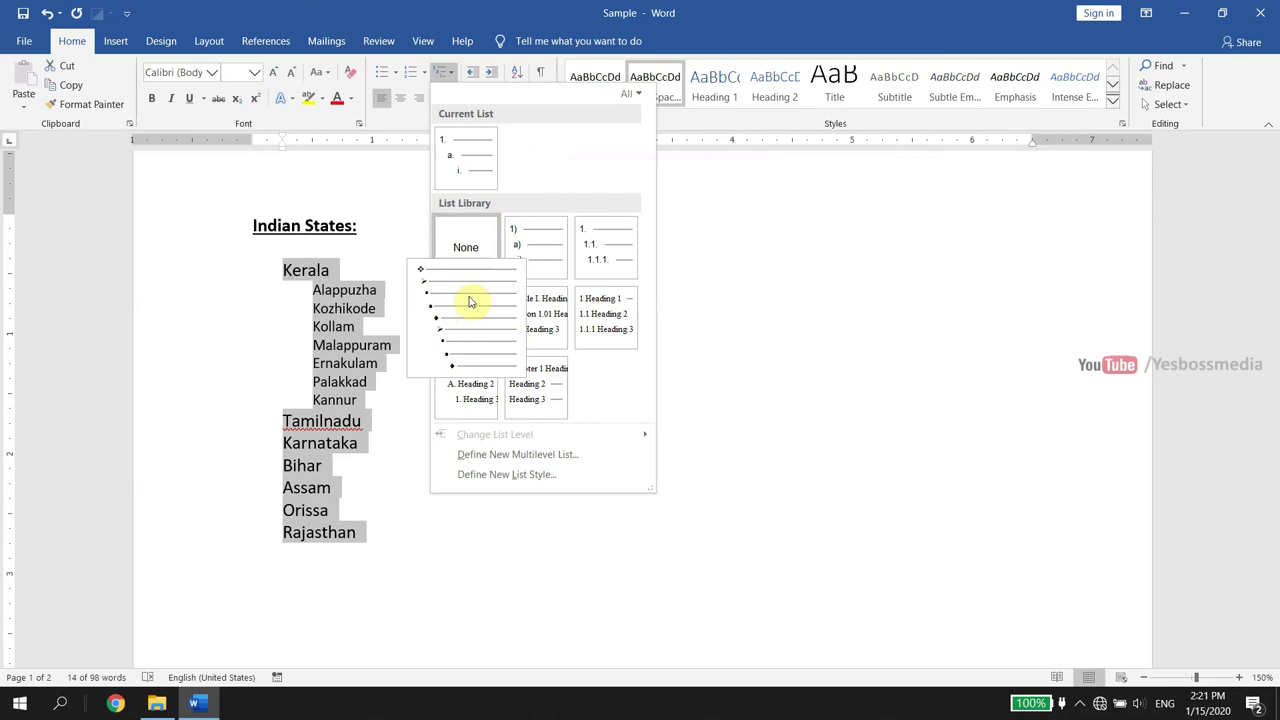
click(470, 302)
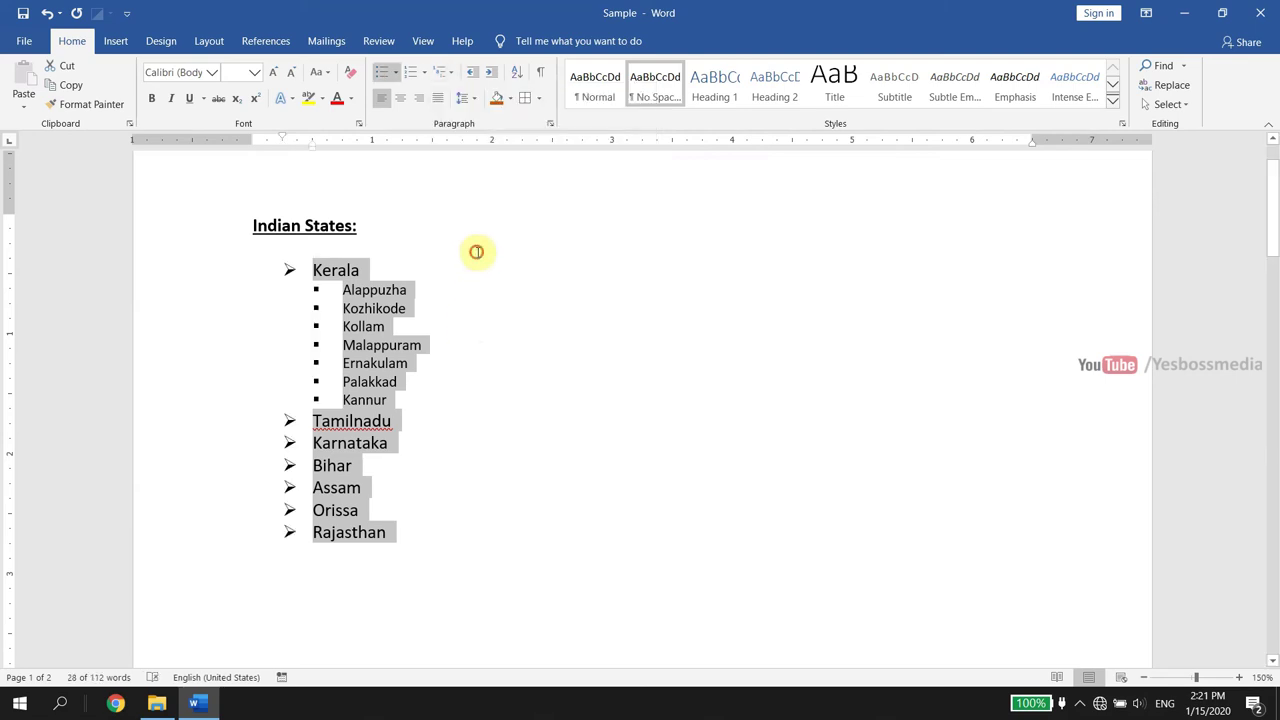
click(427, 258)
click(292, 269)
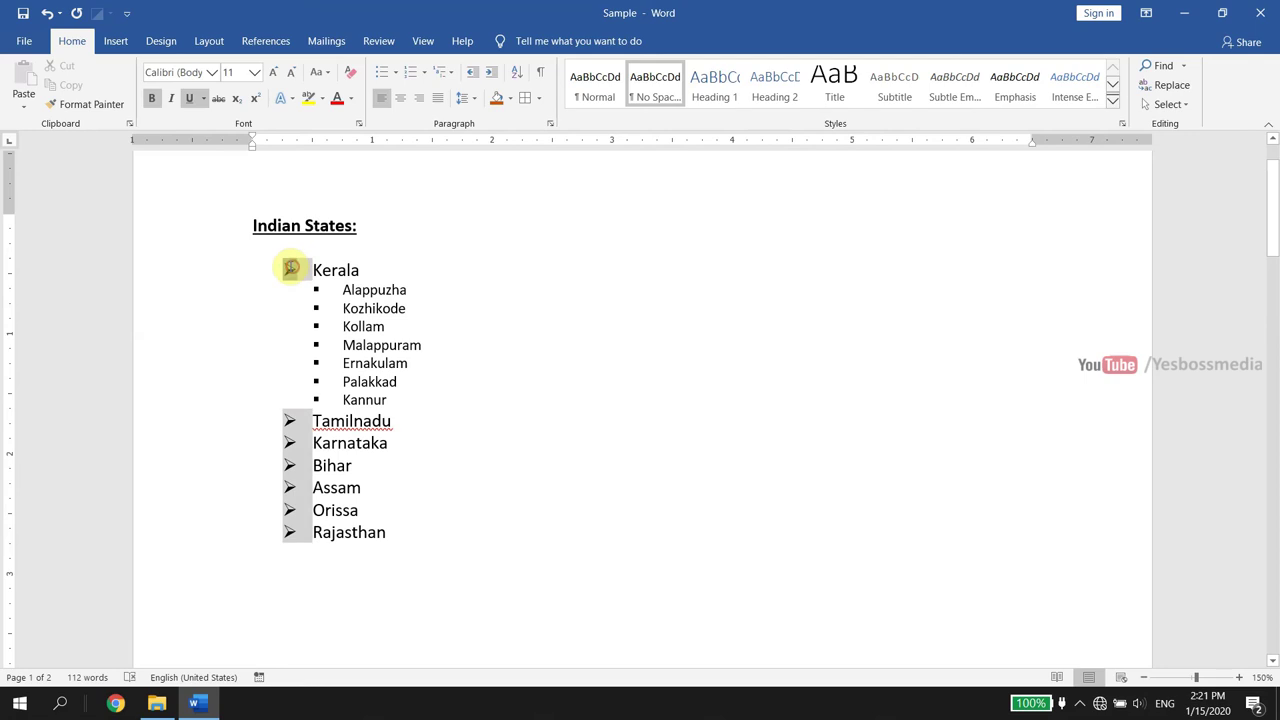
click(528, 439)
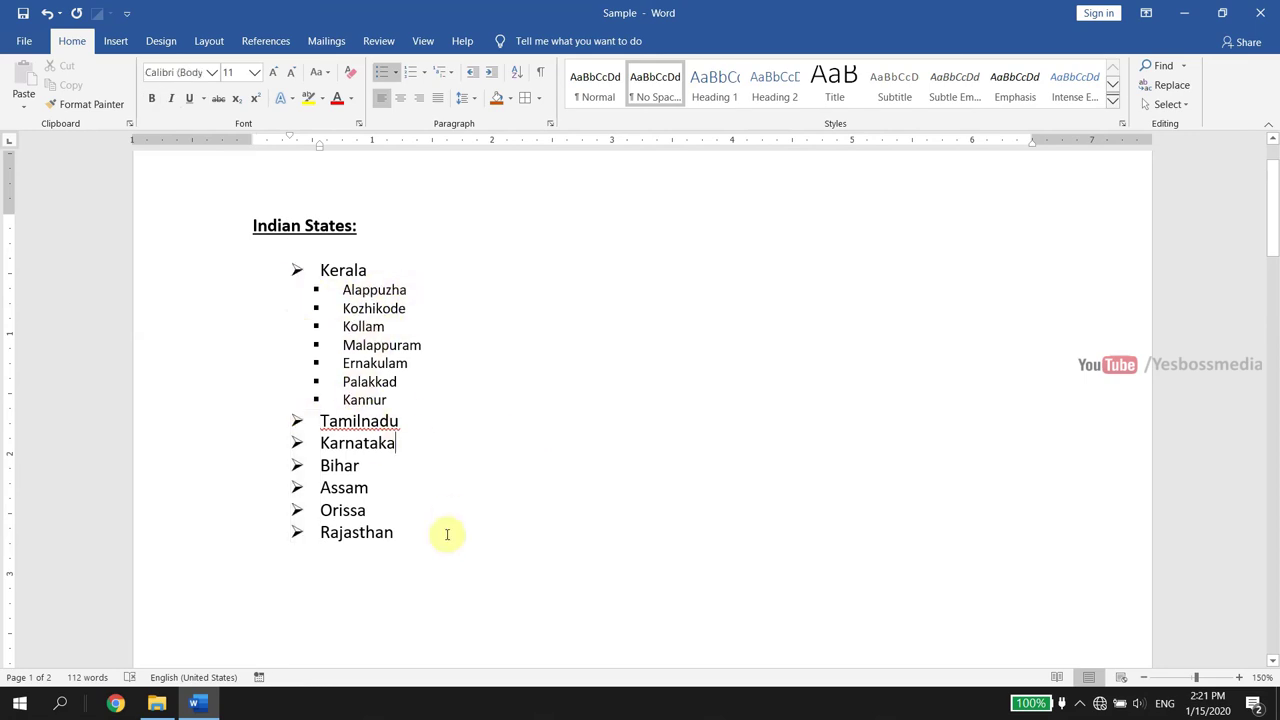
Reselect the whole list and apply the 1.1 / 1.1.1 multilevel numbering style.
drag(406, 531, 356, 497)
click(314, 366)
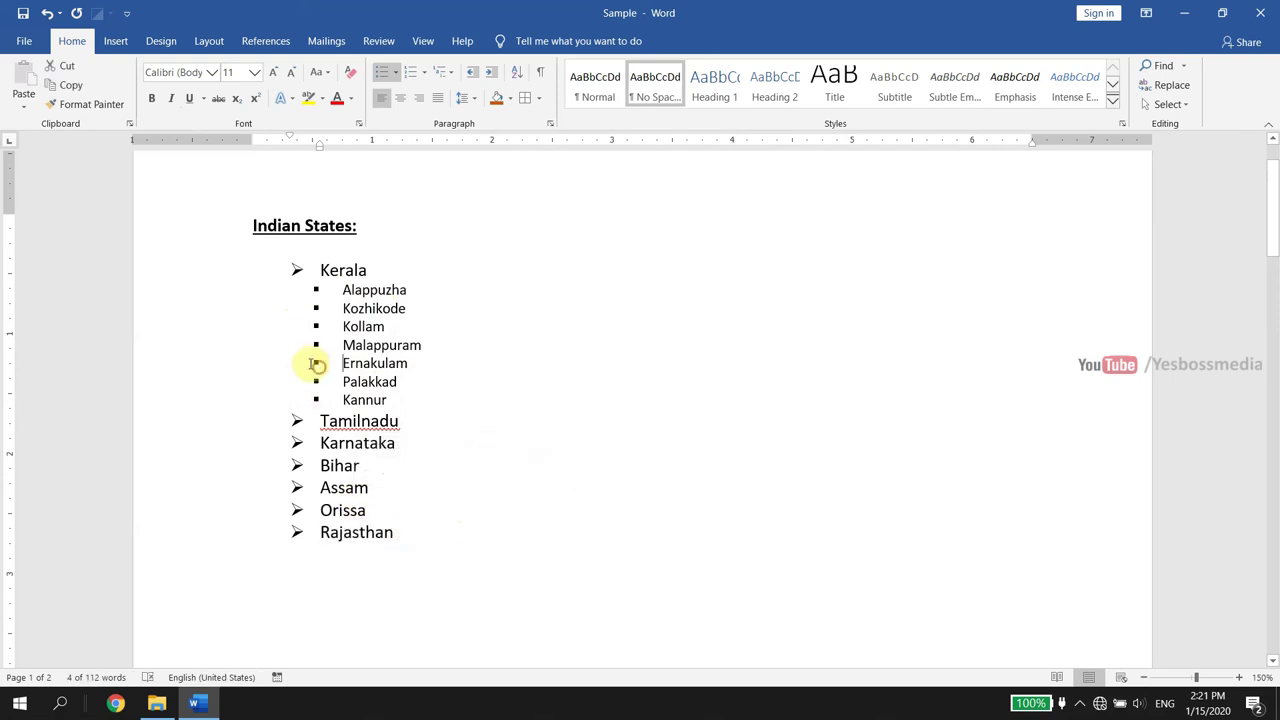
drag(401, 538, 248, 266)
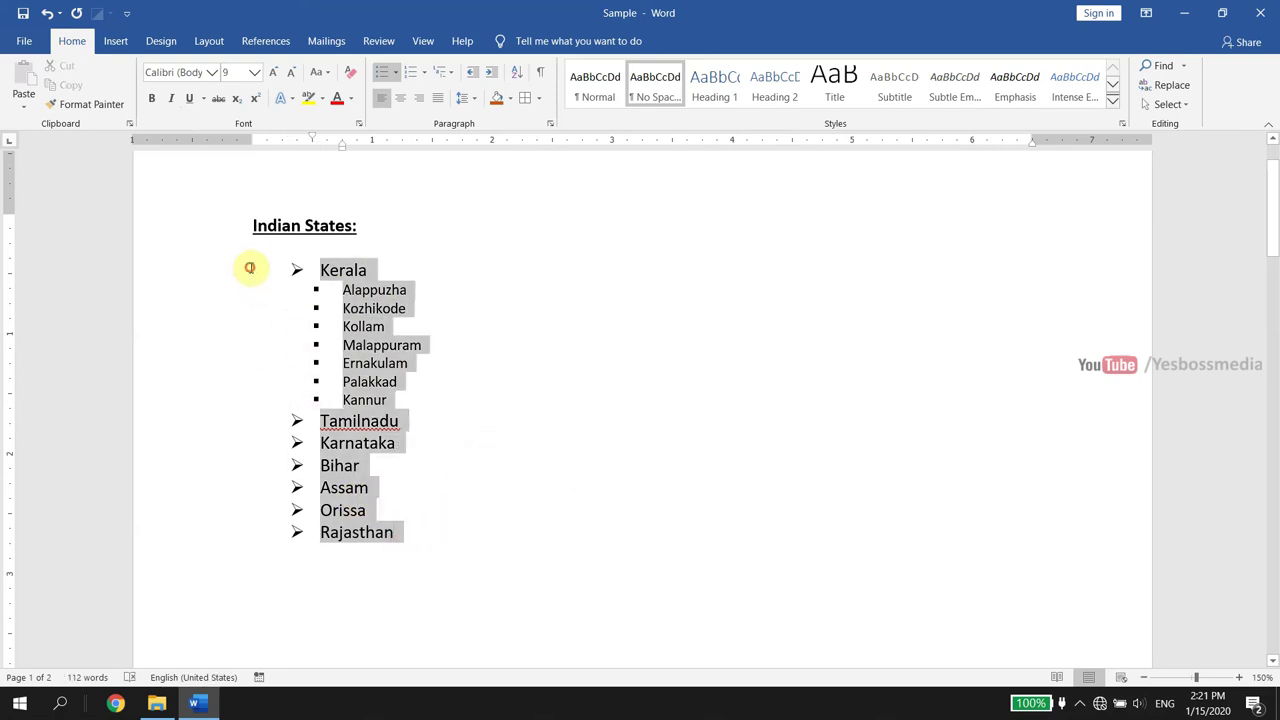
click(451, 76)
mouse_move(635, 270)
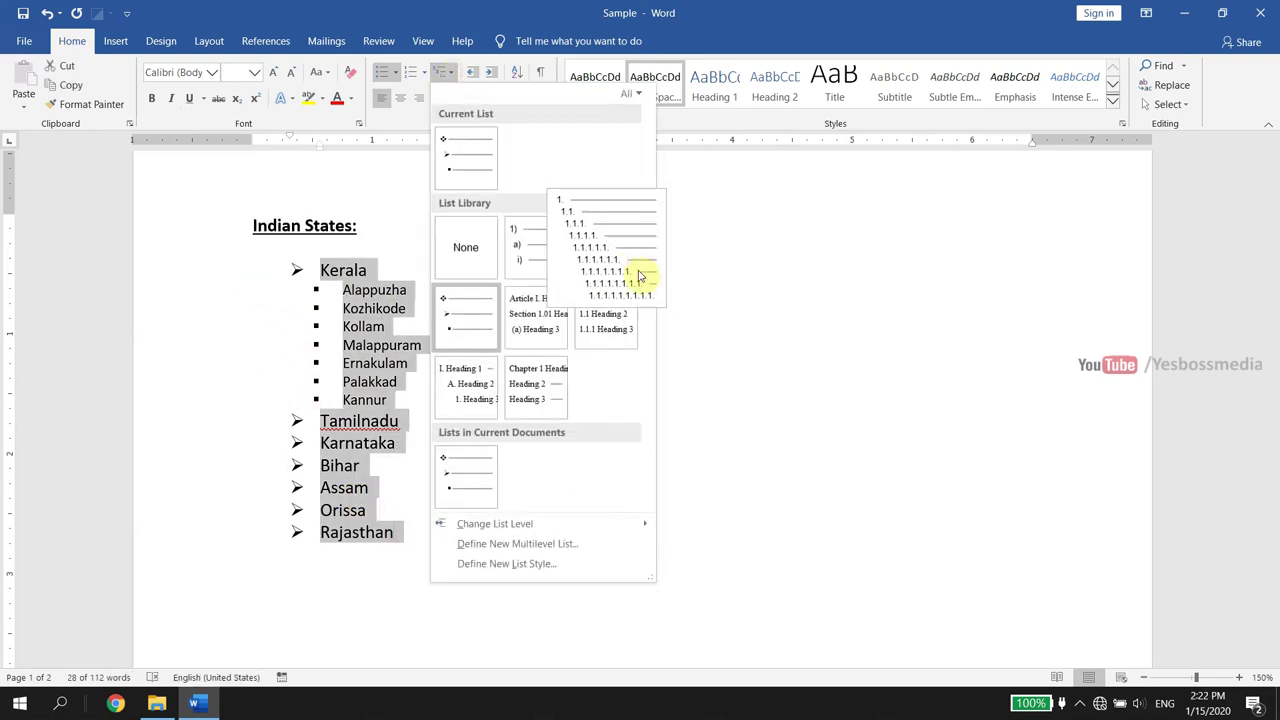
click(616, 250)
click(285, 270)
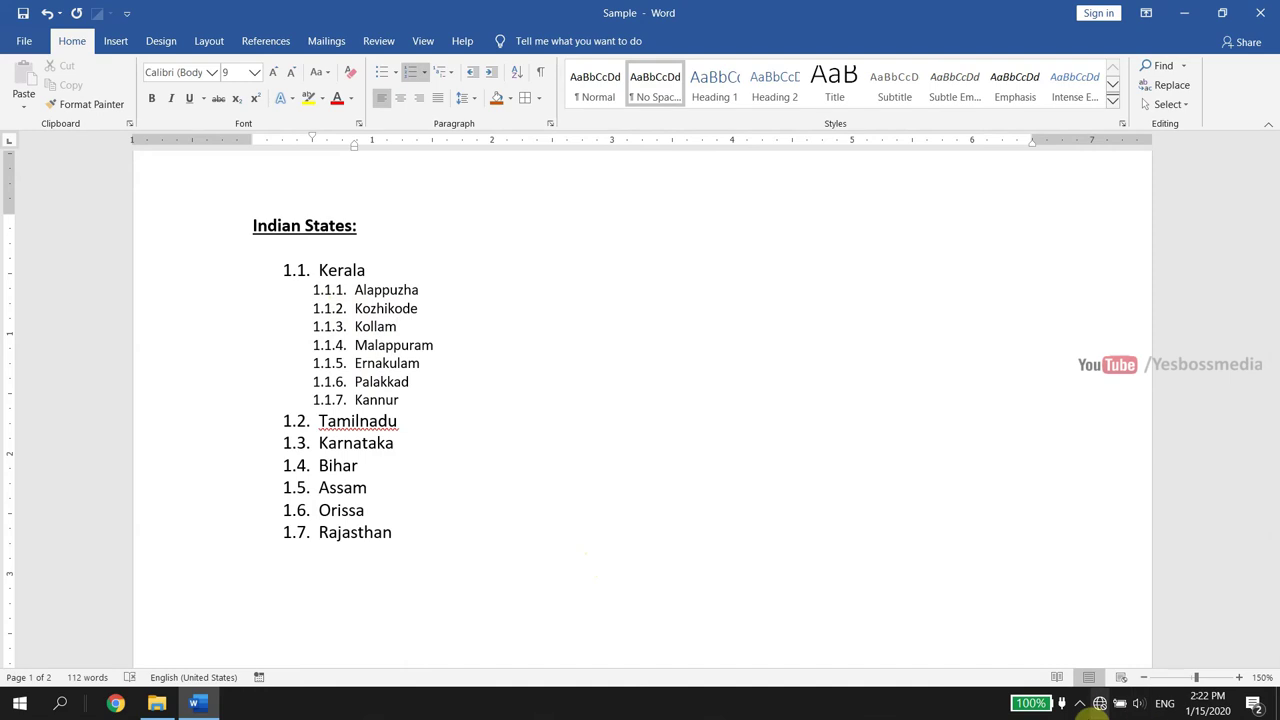
click(1081, 706)
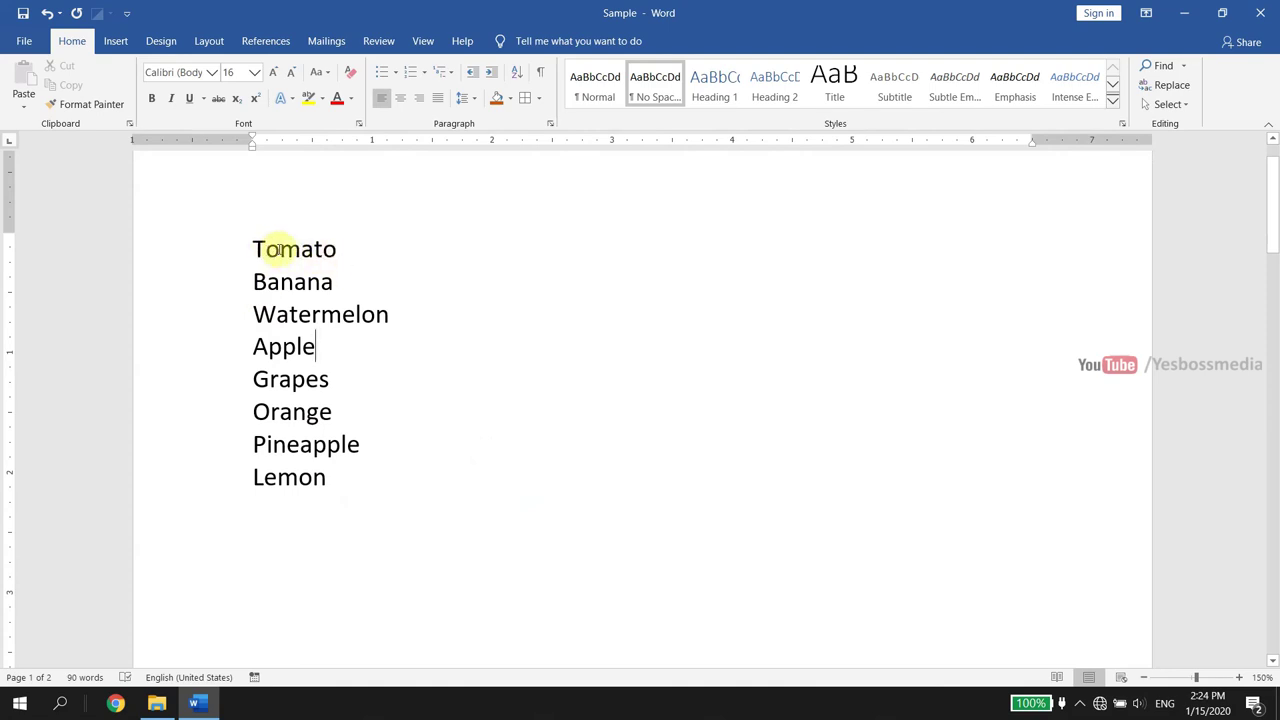
Sort the eight fruit lines alphabetically, A to Z.
scroll(361, 549, up, 1)
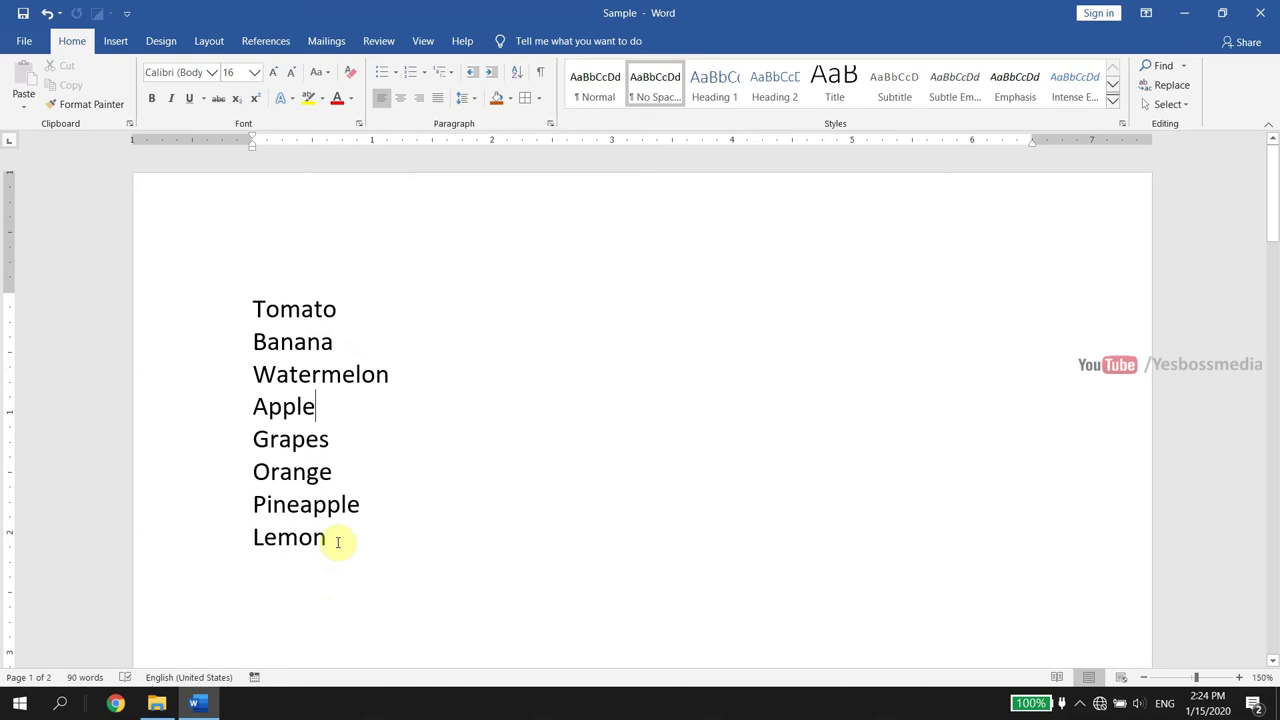
drag(334, 540, 255, 307)
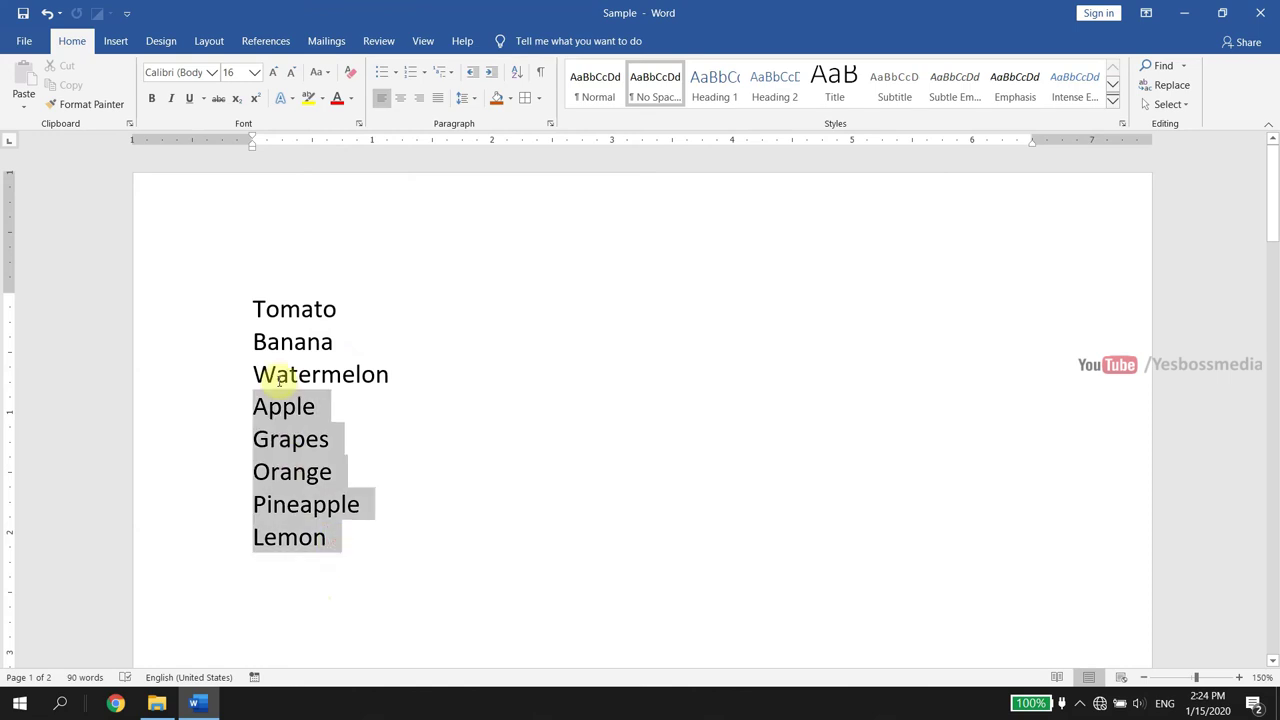
click(514, 76)
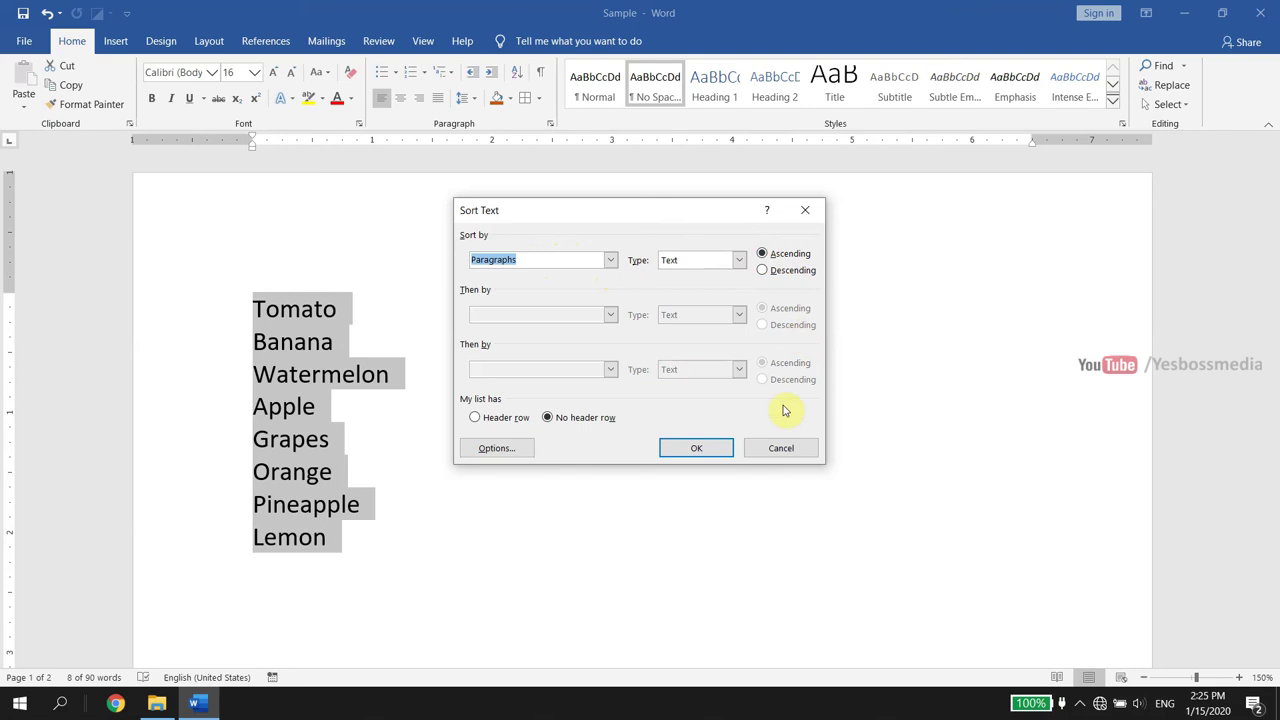
click(708, 455)
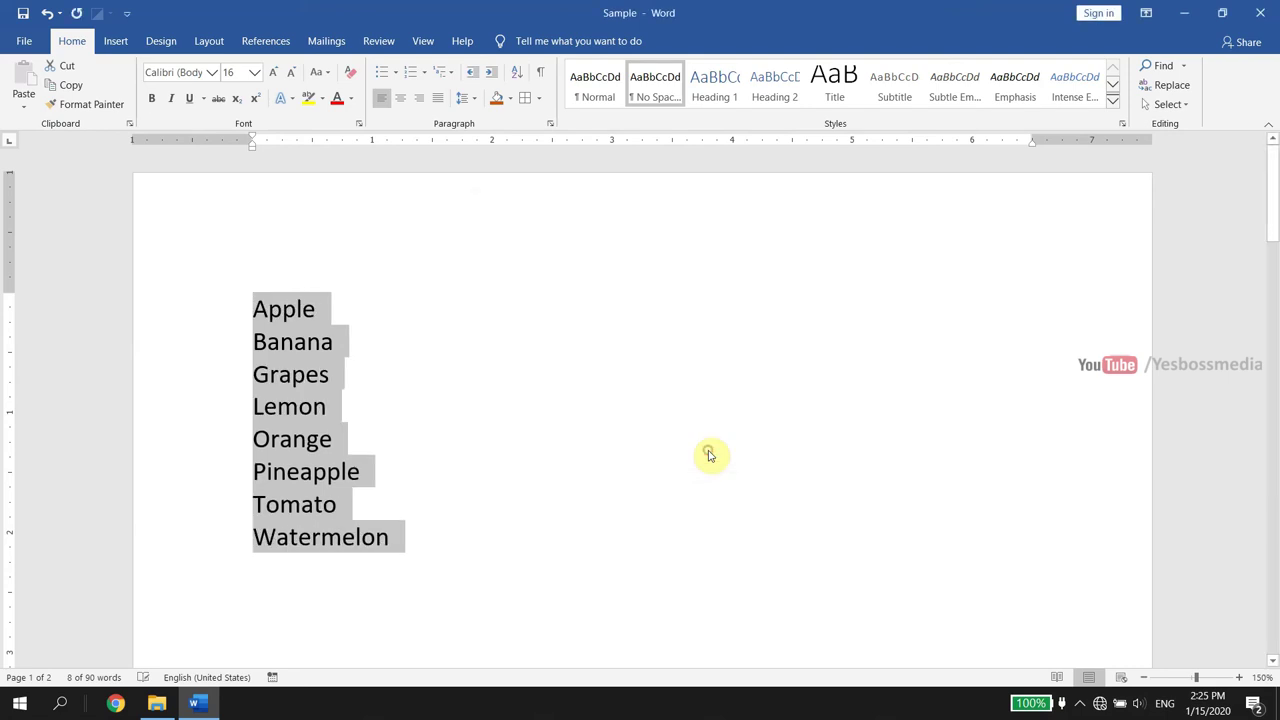
click(470, 345)
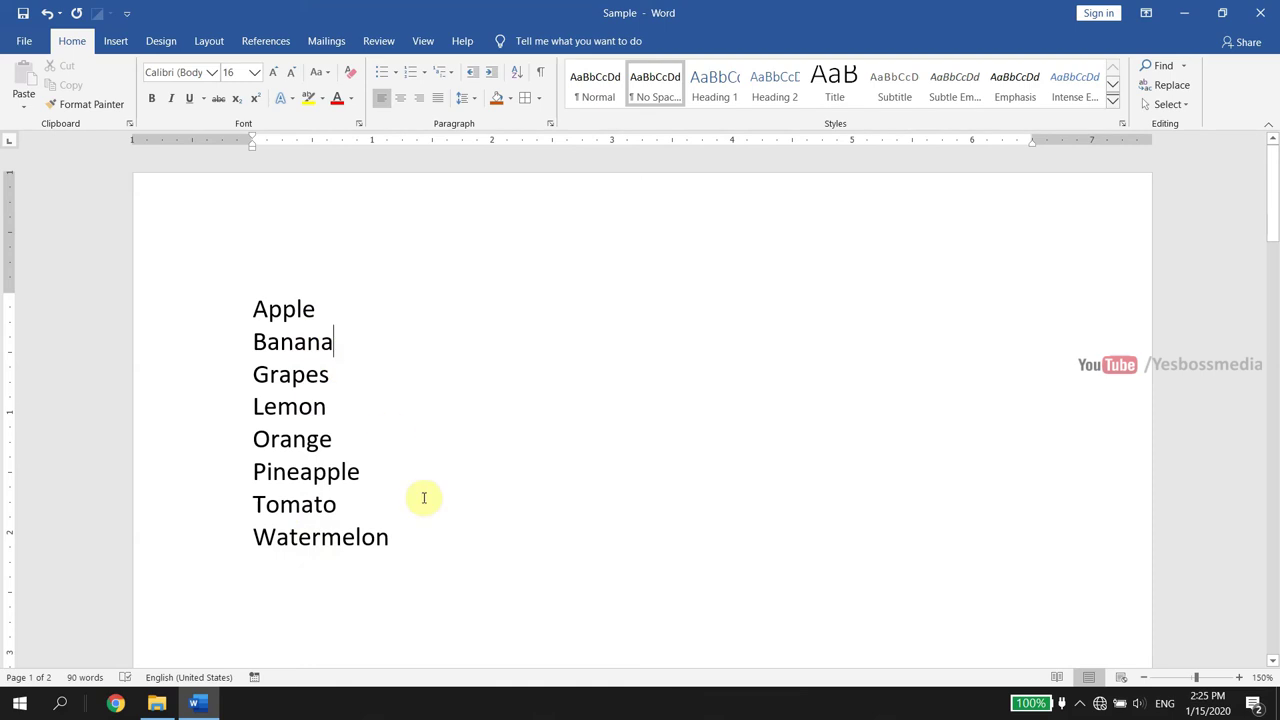
Re-sort the fruit list in descending order, Watermelon to Apple.
drag(400, 540, 250, 305)
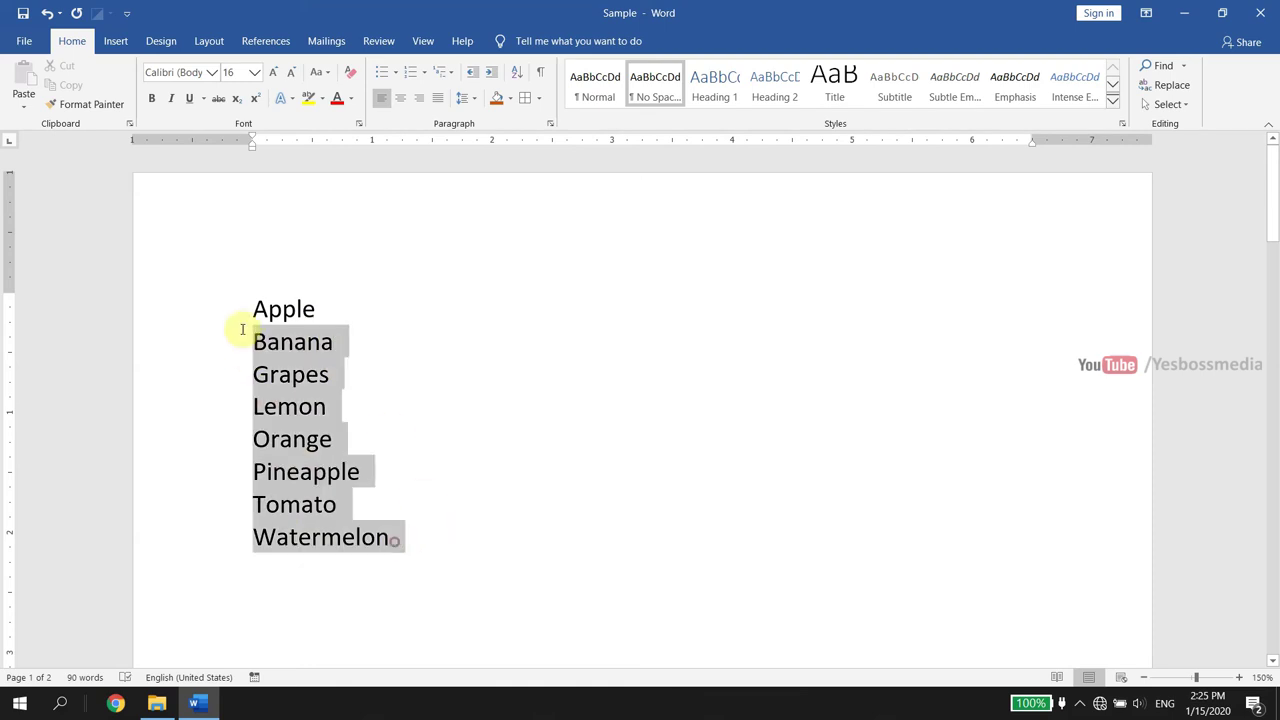
click(516, 72)
click(763, 271)
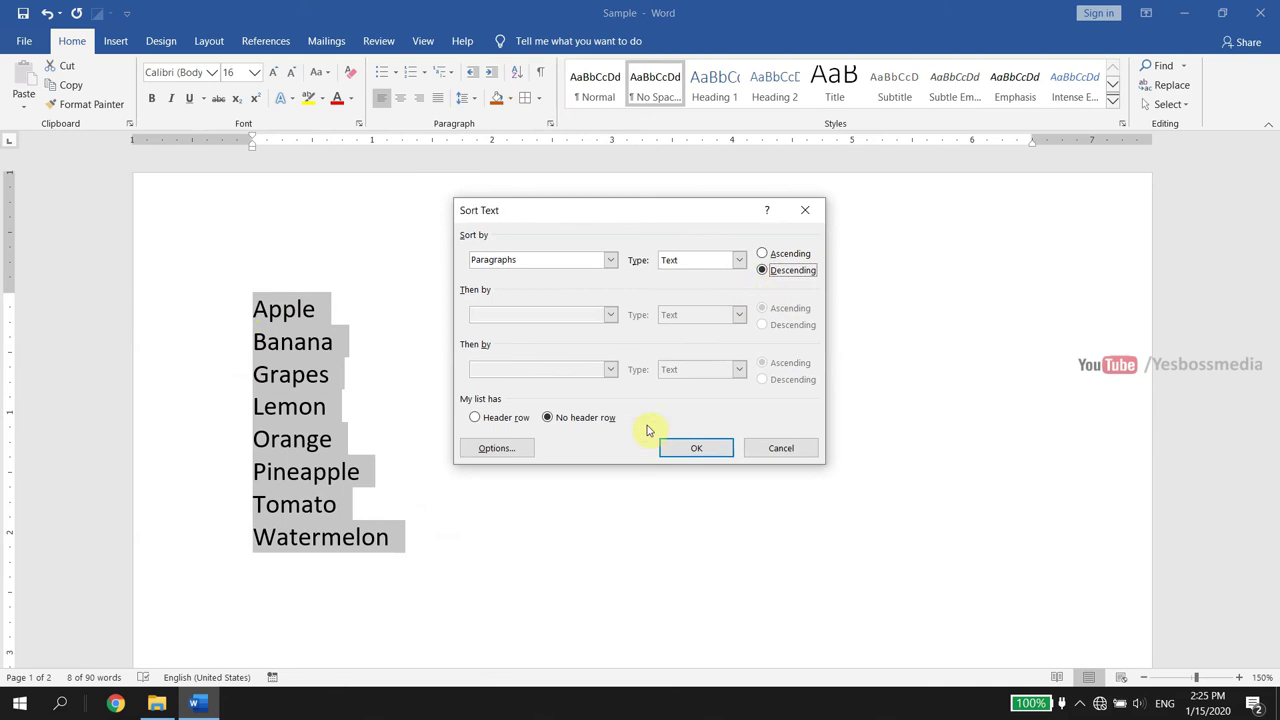
click(681, 450)
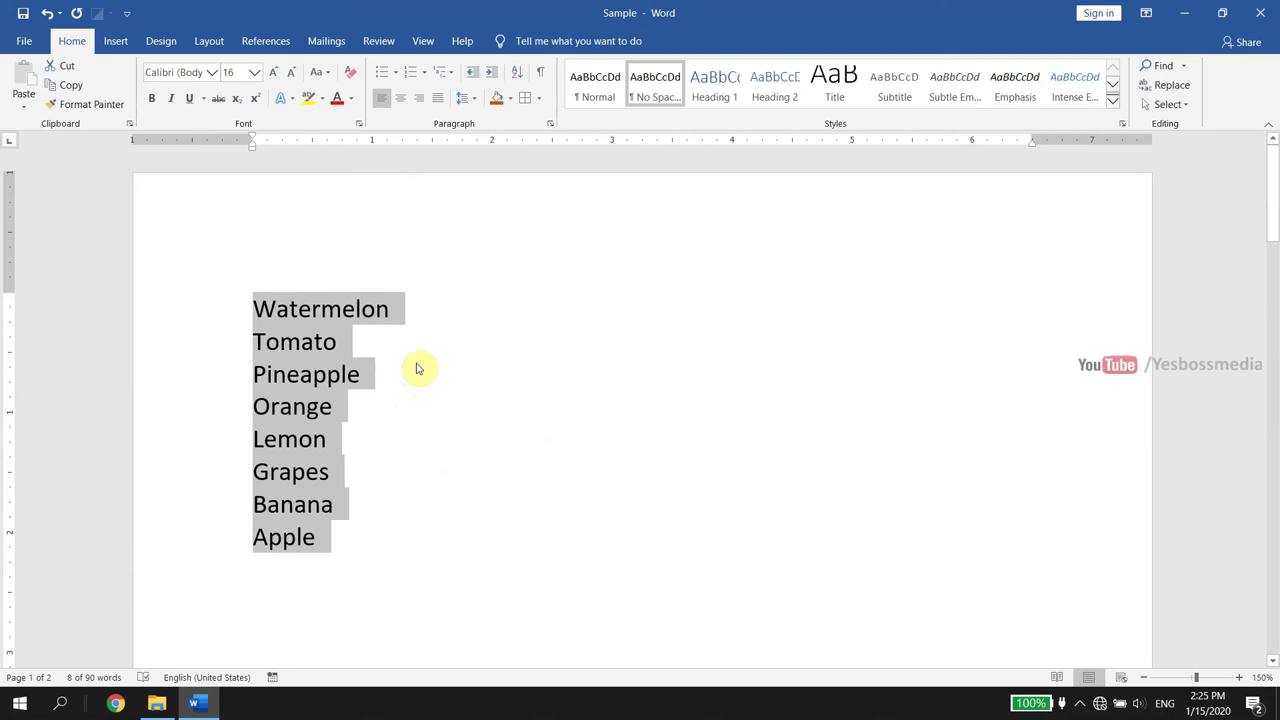
click(472, 330)
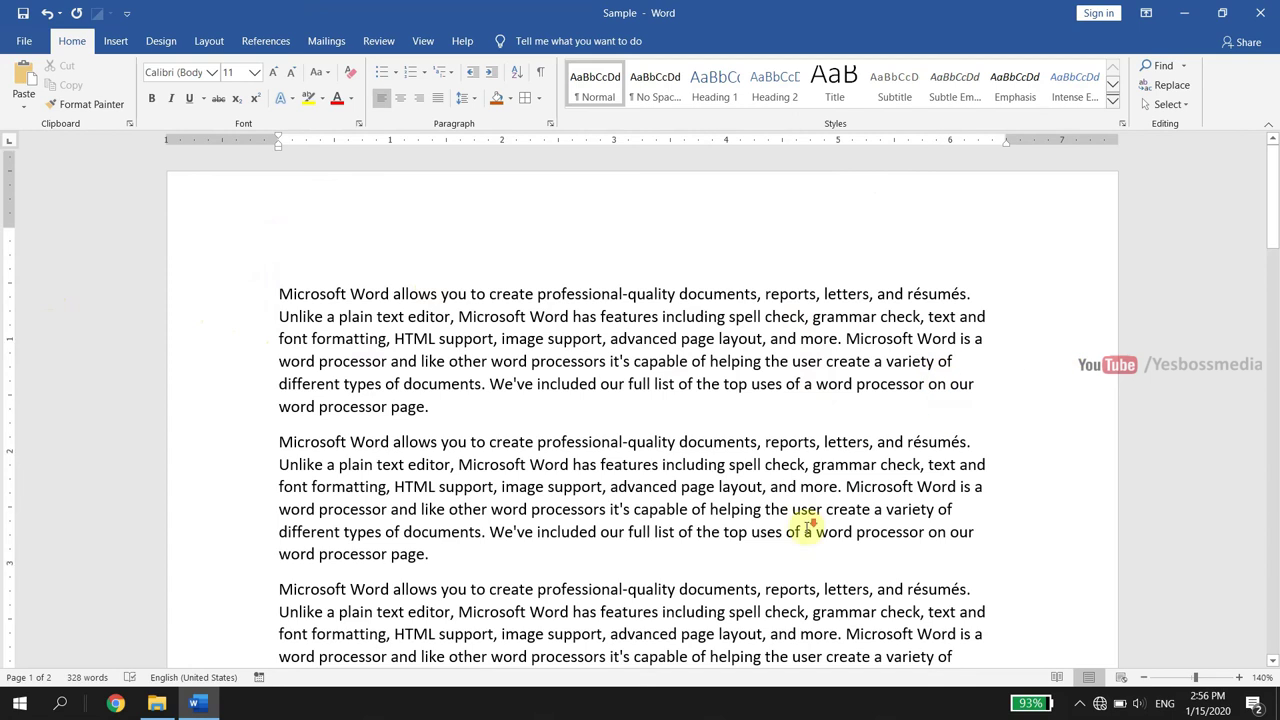
Apply the Narrow 0.5-inch margins preset to the page.
scroll(789, 531, down, 10)
scroll(520, 515, down, 4)
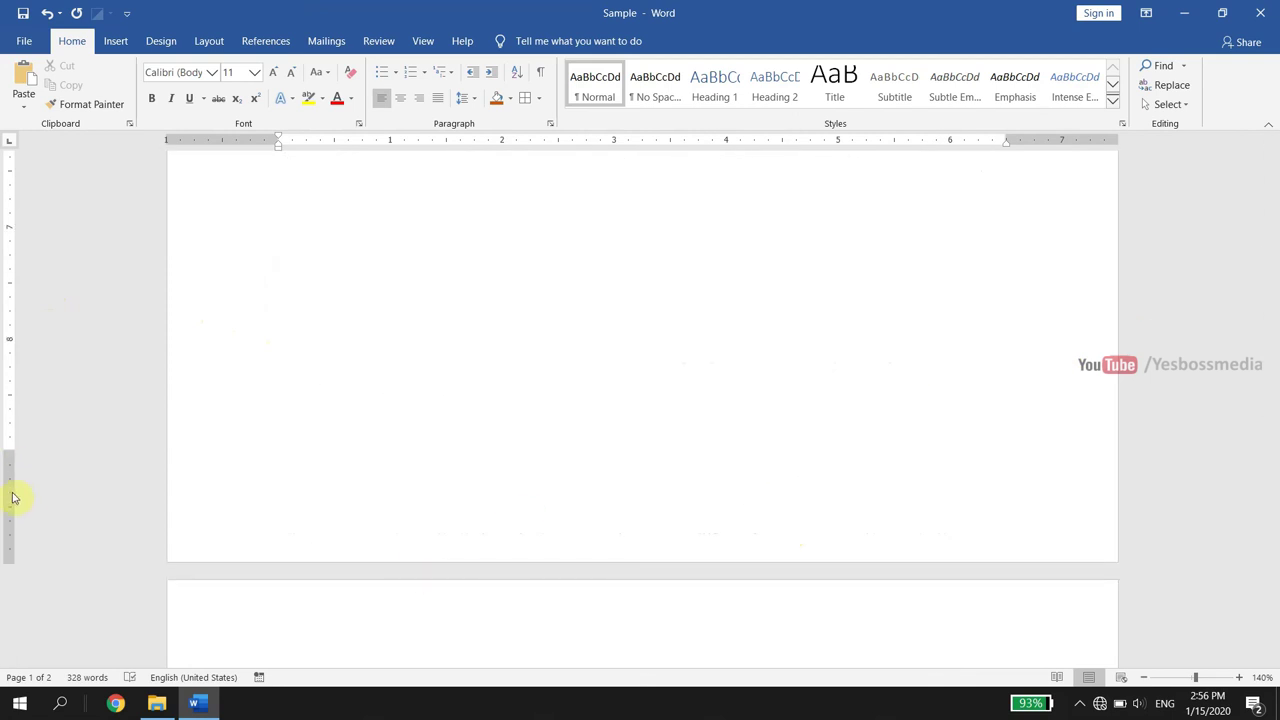
scroll(248, 487, up, 4)
scroll(255, 486, up, 10)
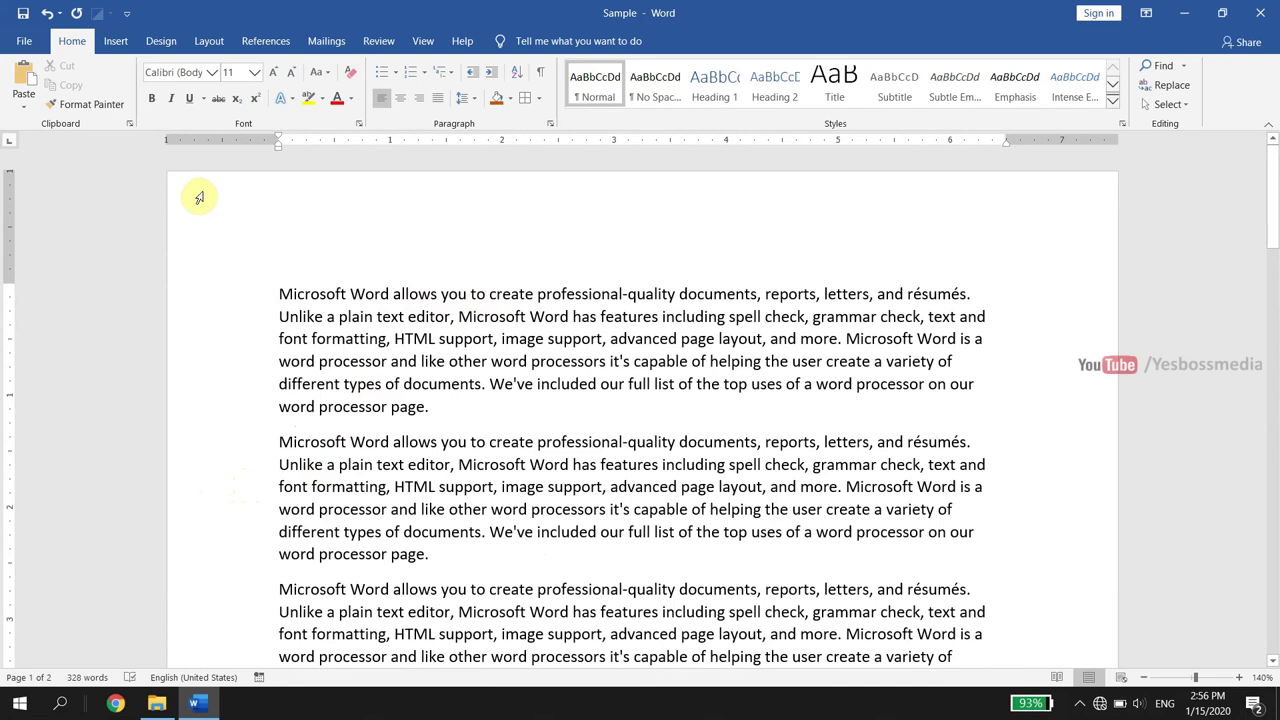
click(205, 45)
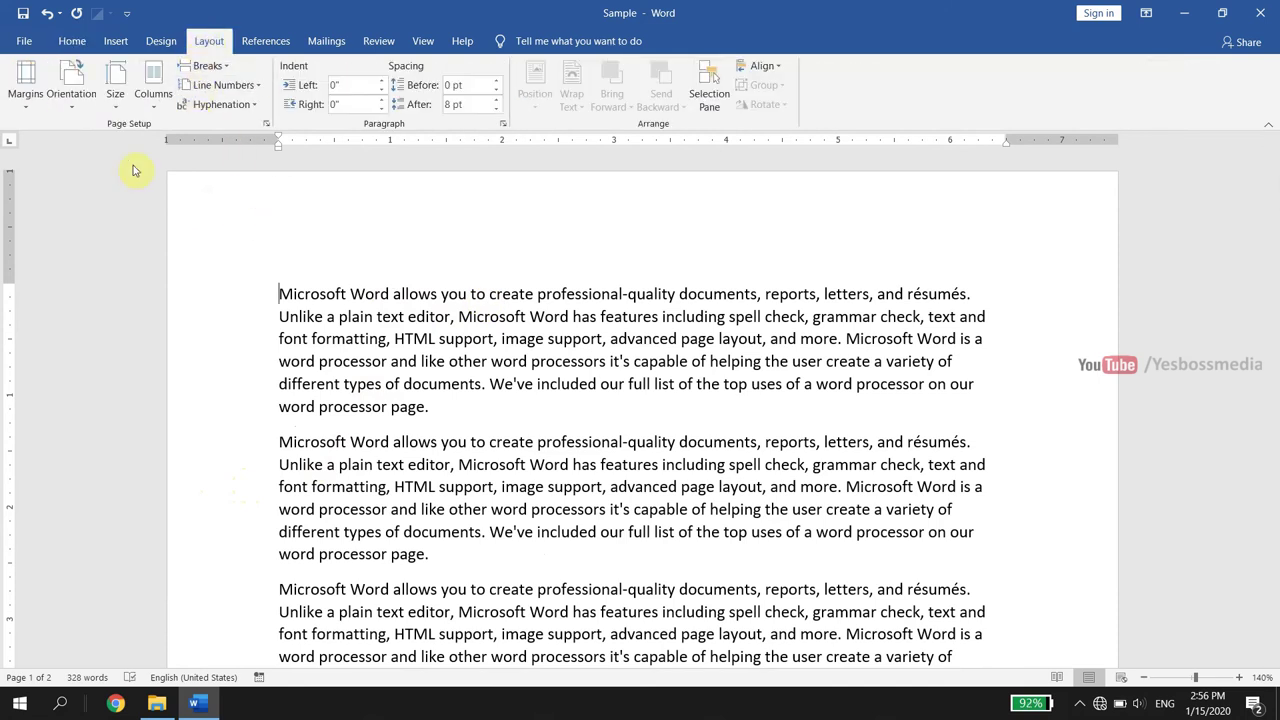
click(27, 112)
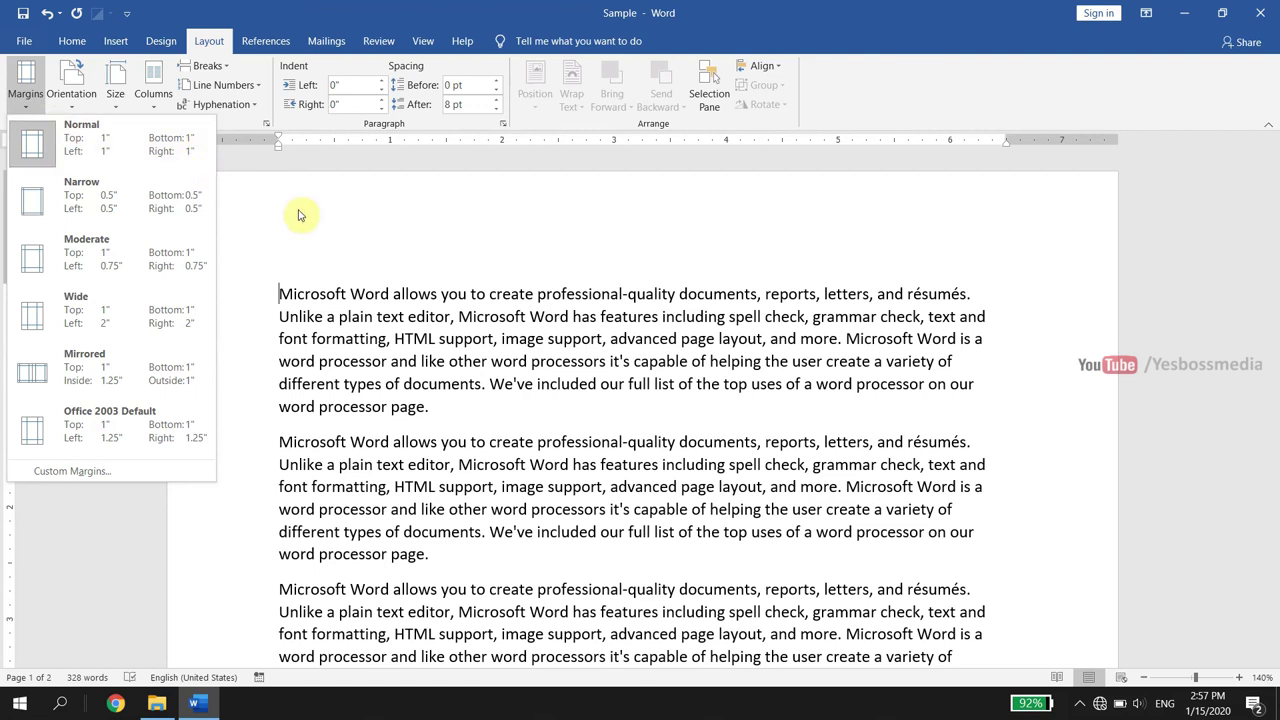
click(375, 233)
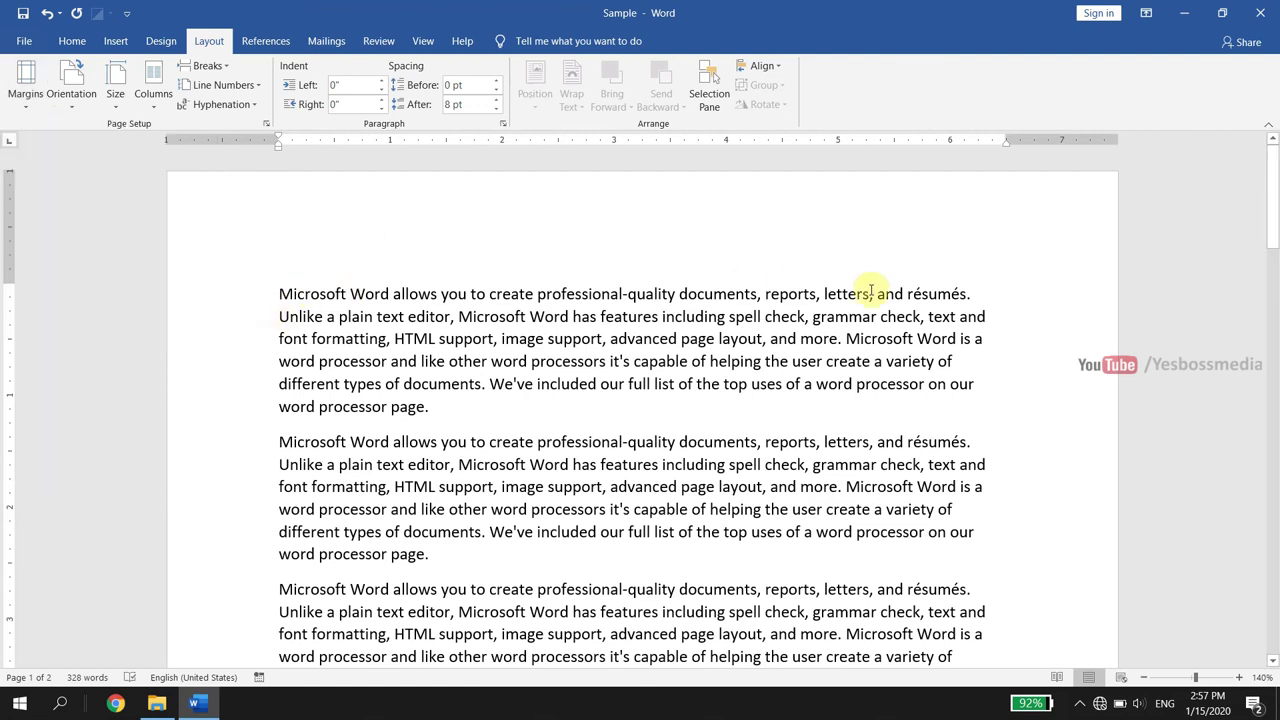
click(30, 110)
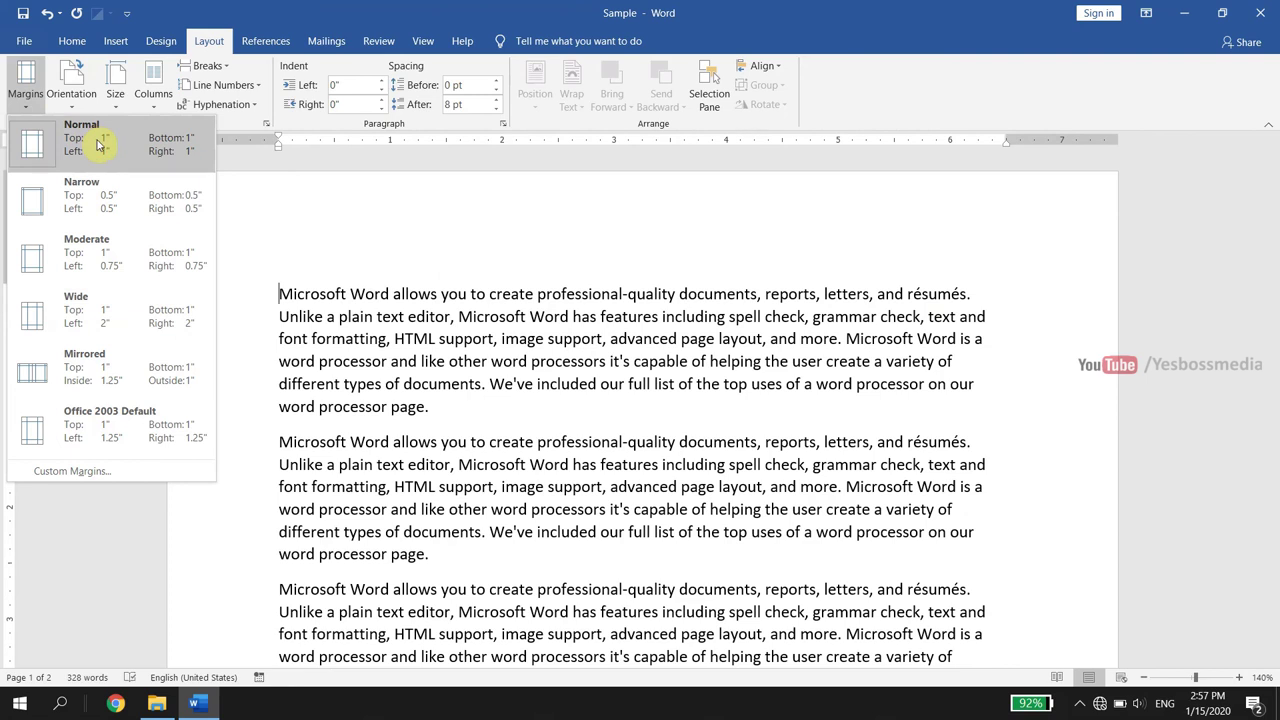
click(105, 197)
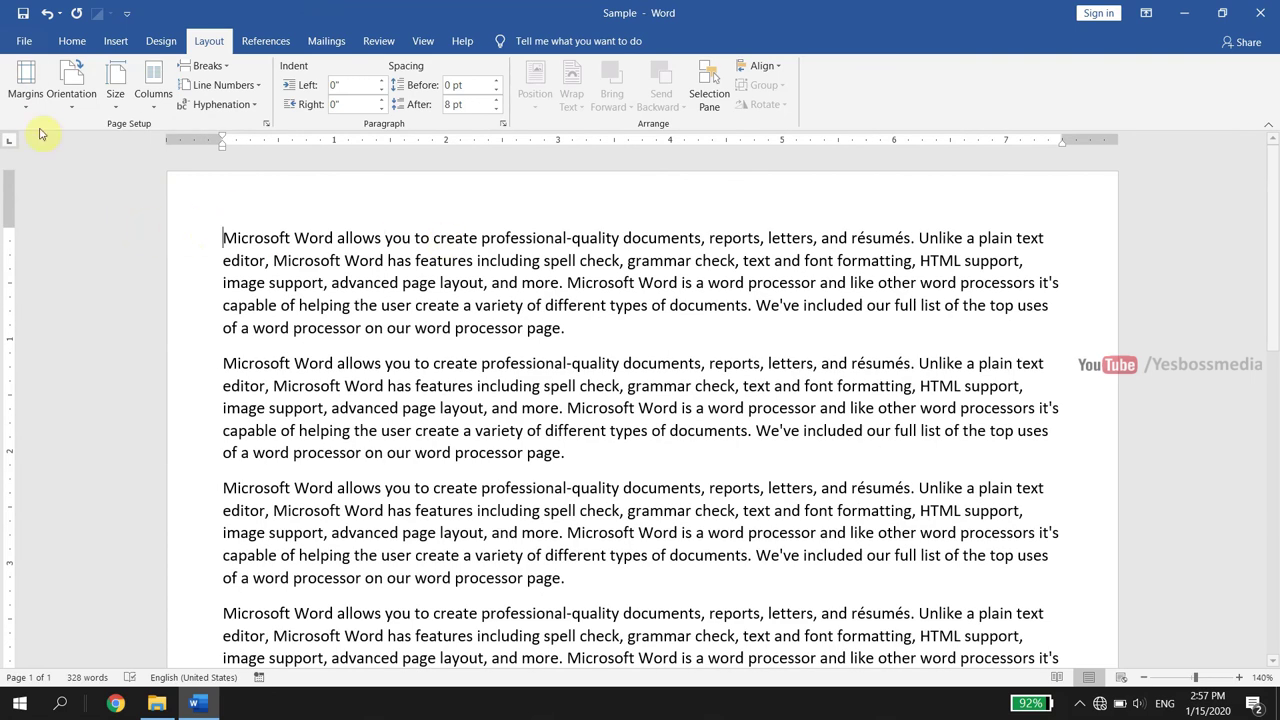
click(25, 100)
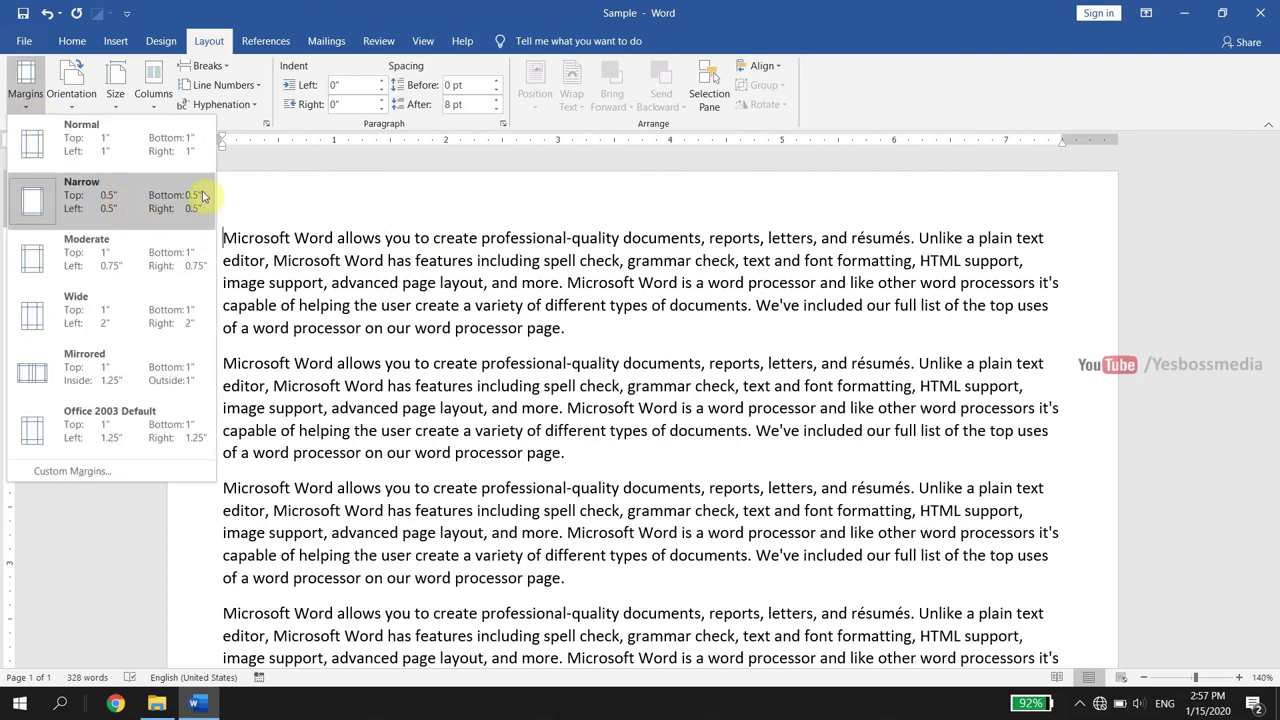
click(318, 200)
Try the Wide 2-inch margins preset, then apply Mirrored margins.
scroll(336, 322, down, 2)
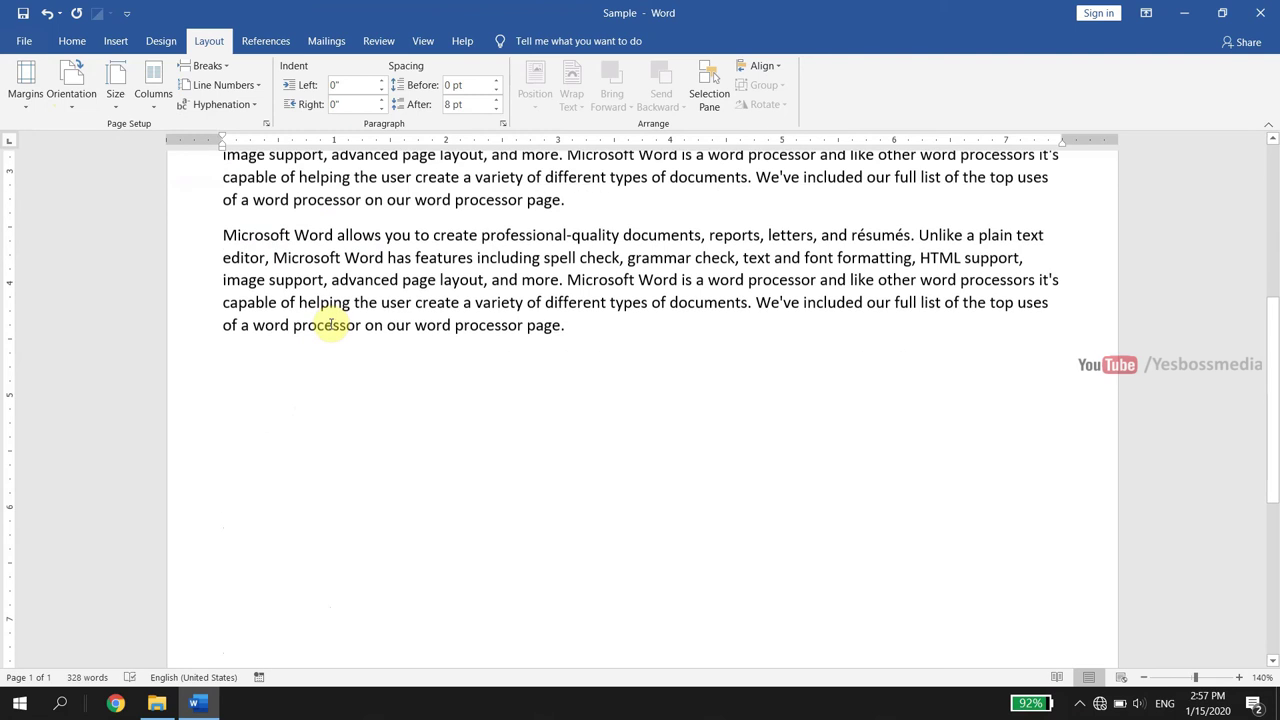
scroll(255, 300, up, 2)
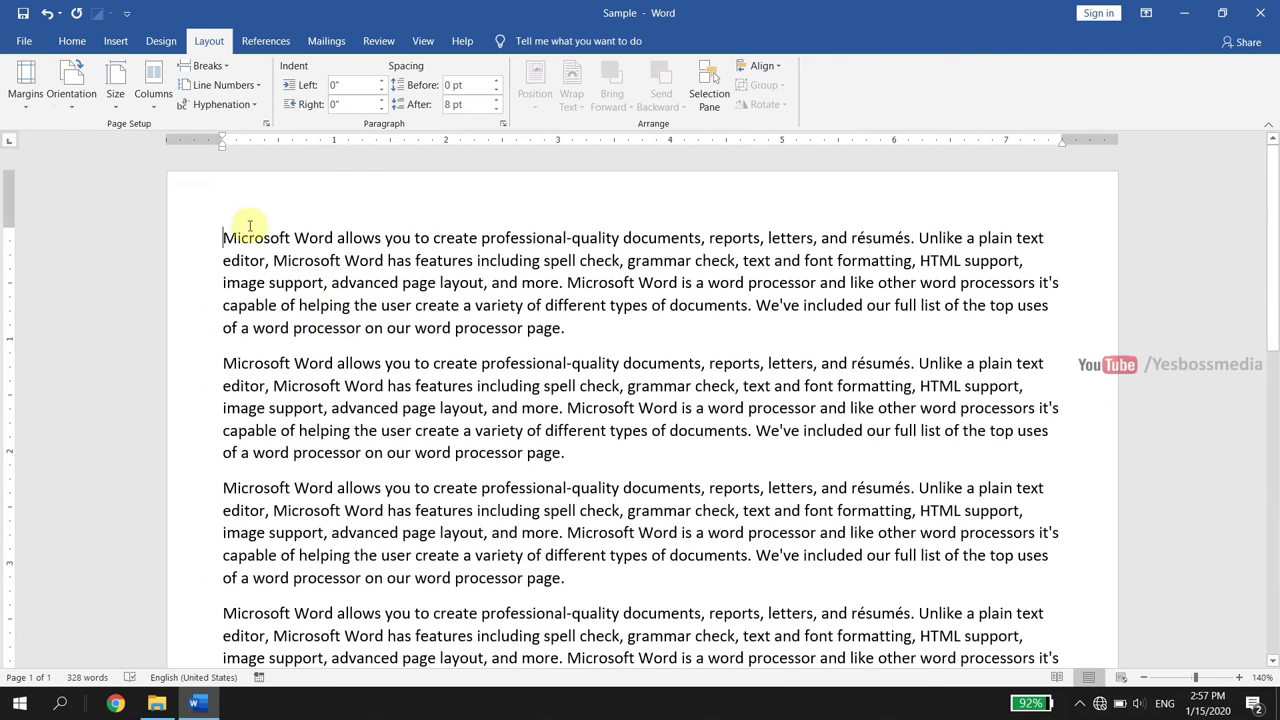
click(36, 108)
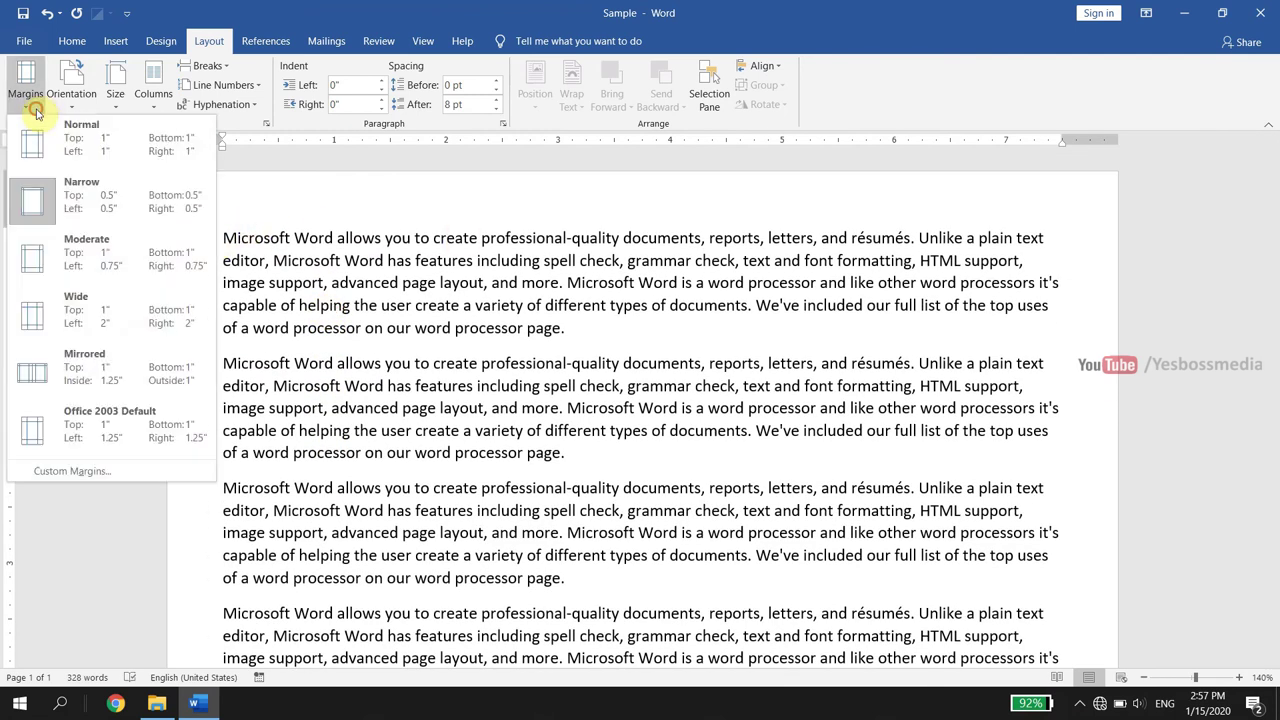
click(96, 305)
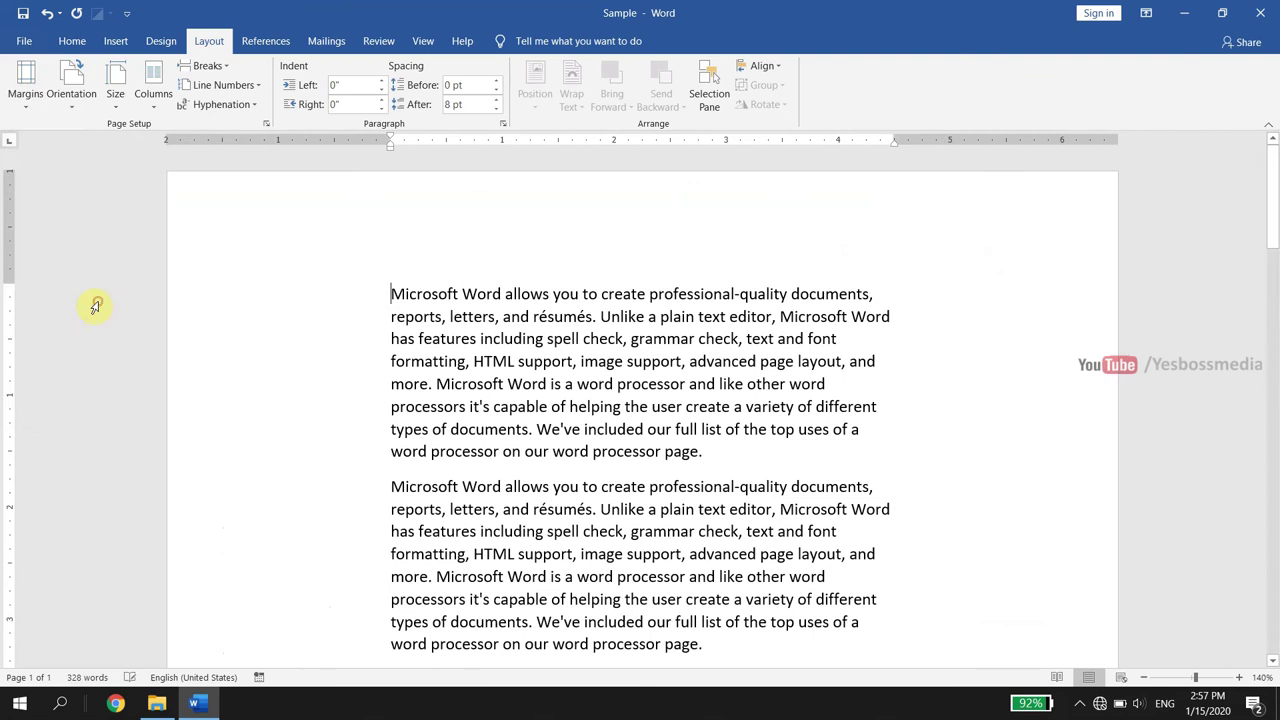
click(26, 98)
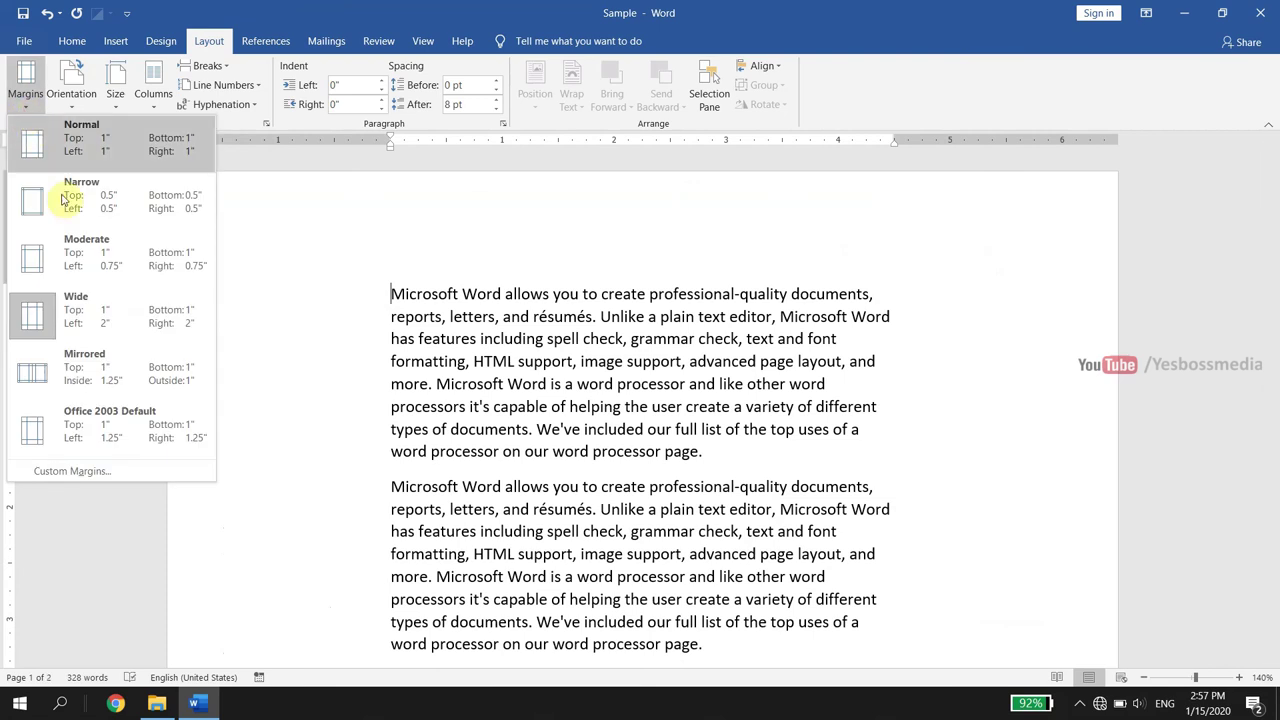
click(97, 378)
click(26, 80)
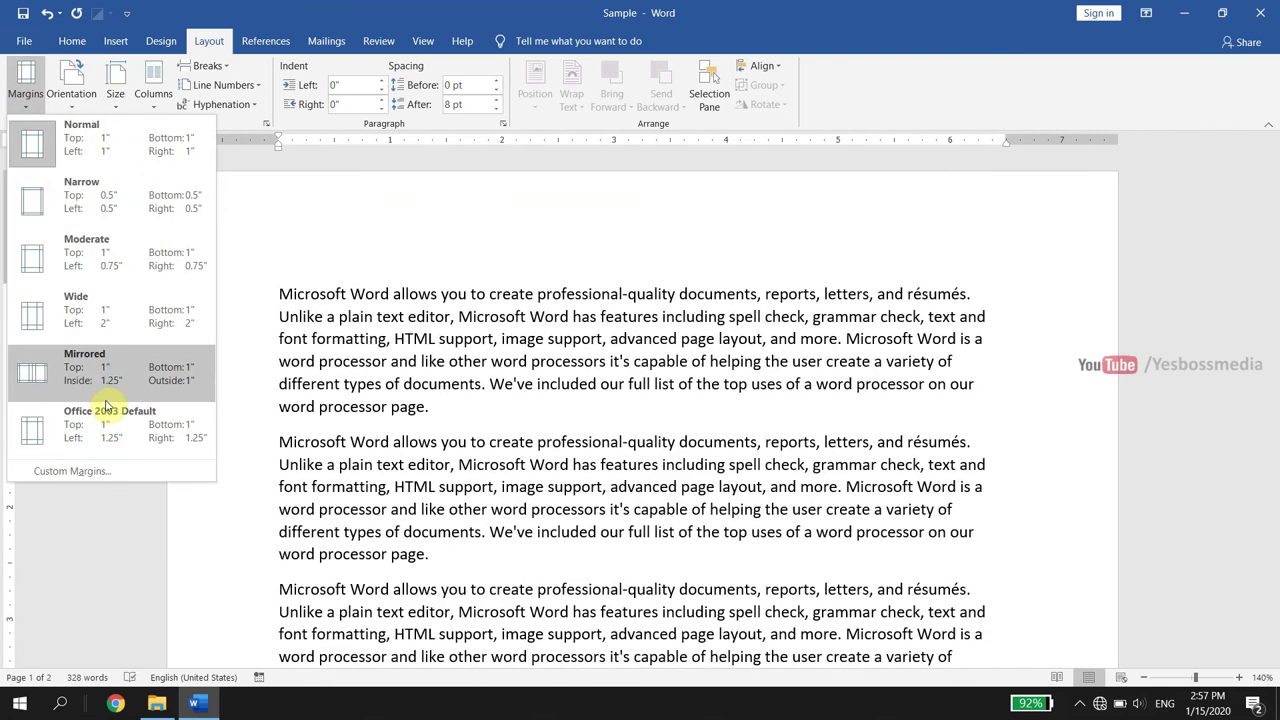
click(104, 472)
drag(617, 98, 935, 174)
drag(875, 236, 807, 232)
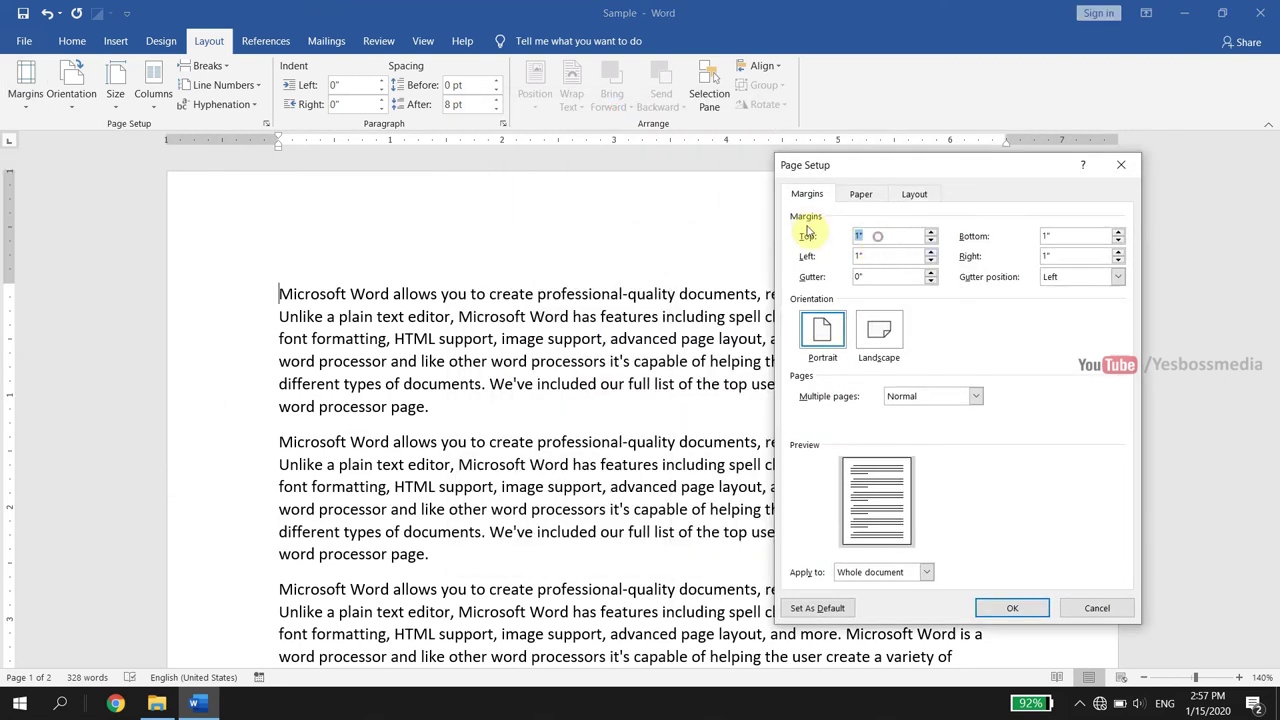
key(BackSpace)
text(.5)
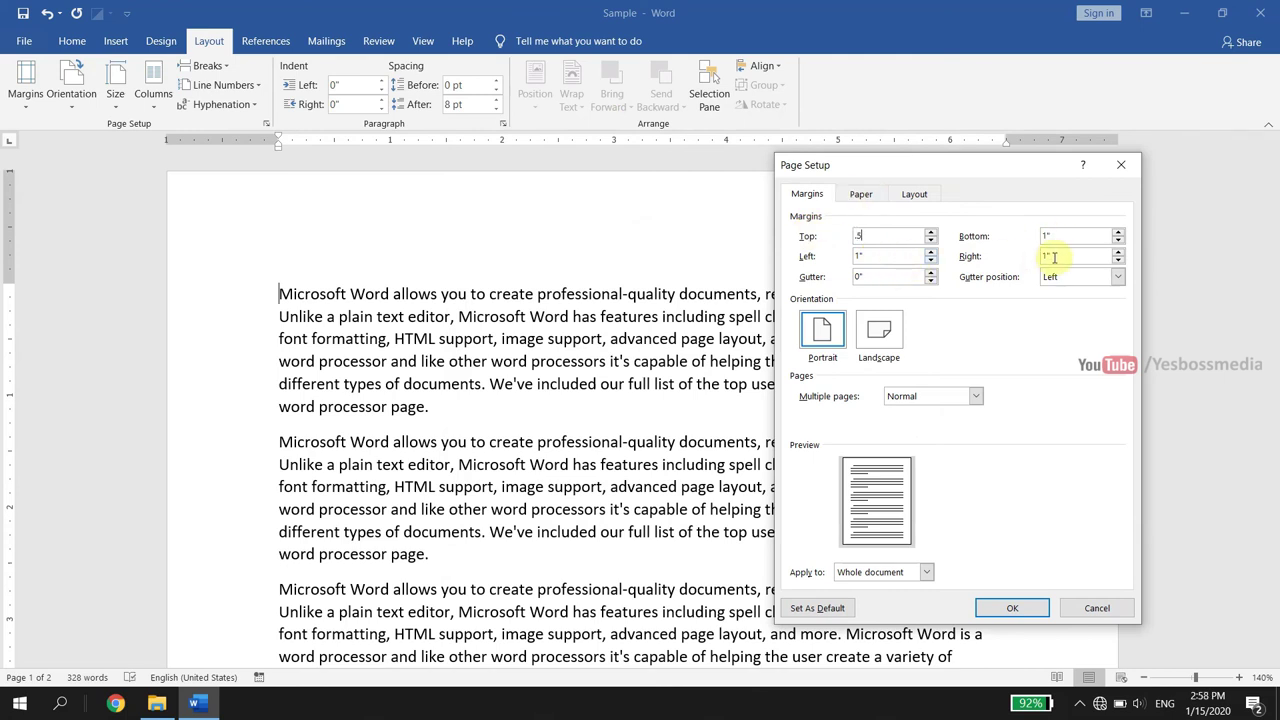
drag(1050, 256, 988, 262)
key(BackSpace)
text(.5)
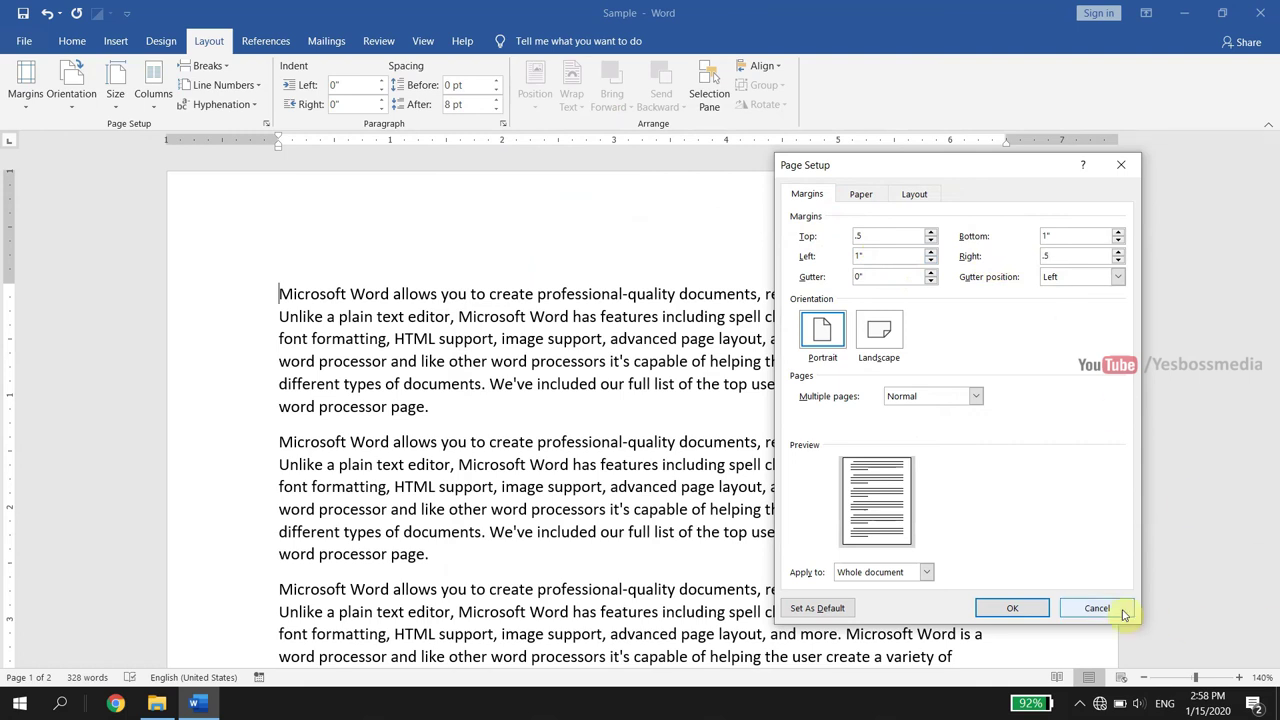
click(1020, 604)
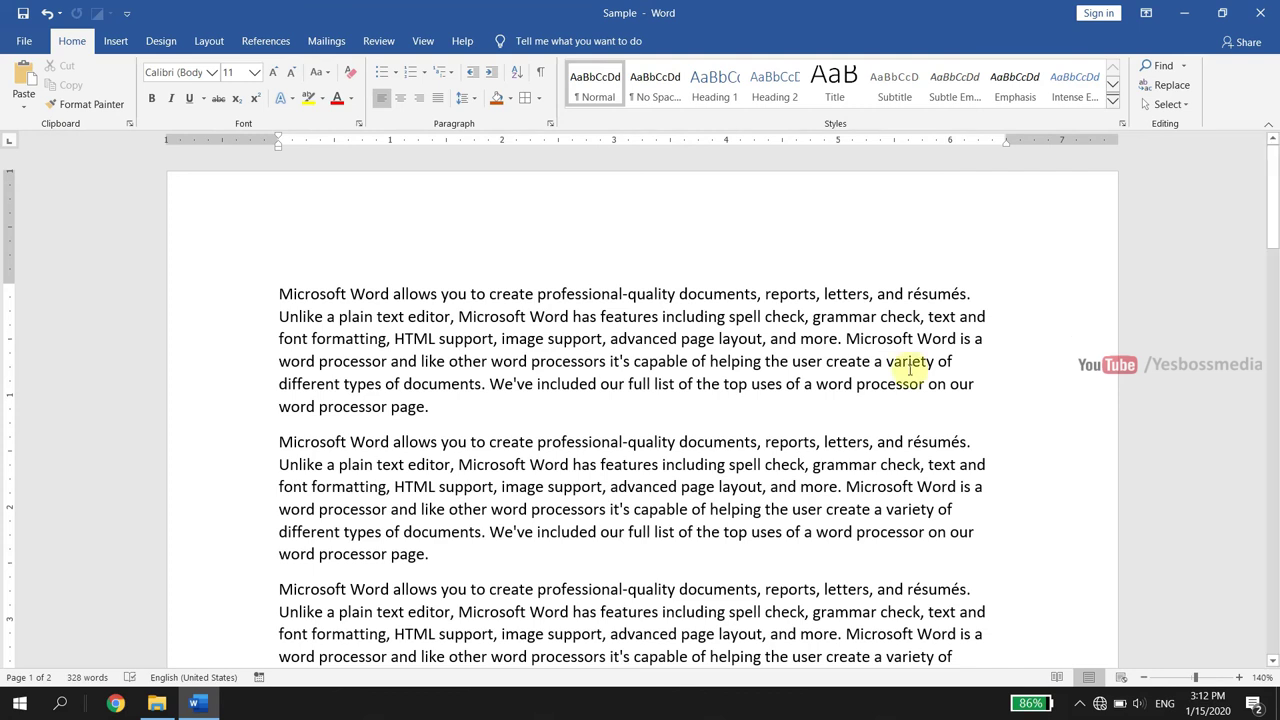
Scroll through both pages and jump to the end of the document.
scroll(880, 368, down, 2)
scroll(930, 368, down, 4)
scroll(970, 368, up, 2)
scroll(938, 370, up, 4)
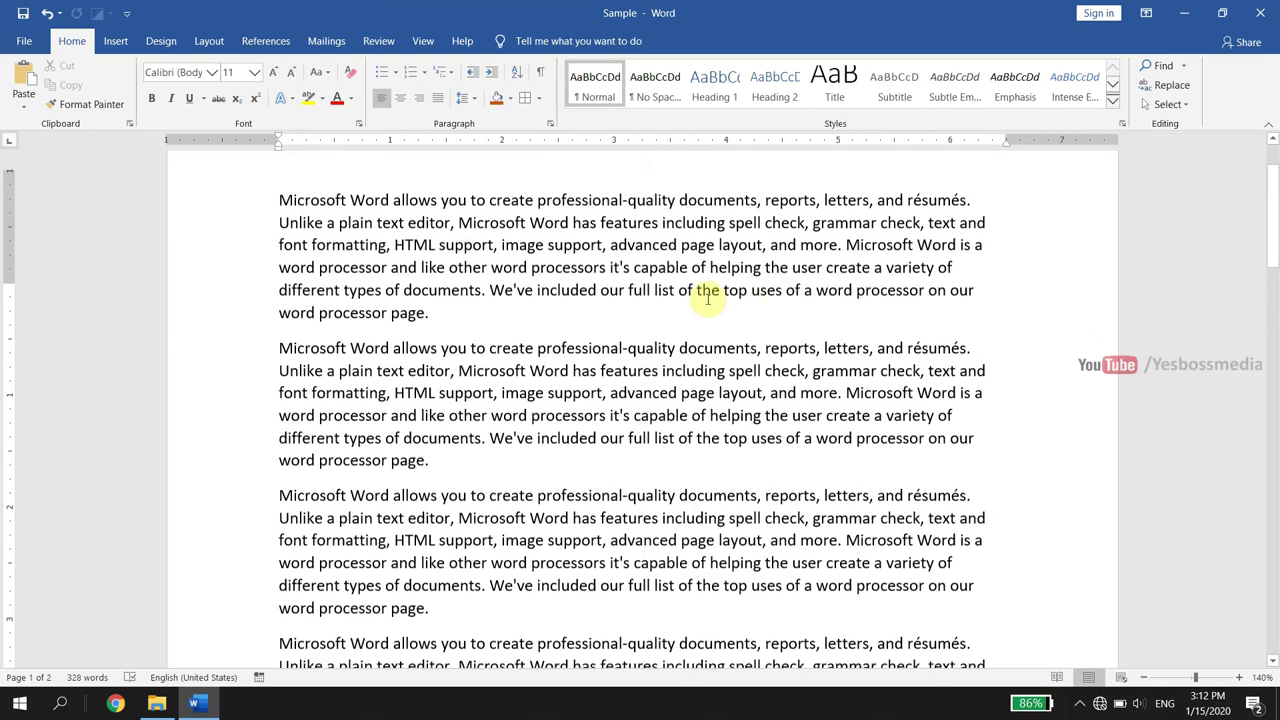
scroll(709, 289, up, 2)
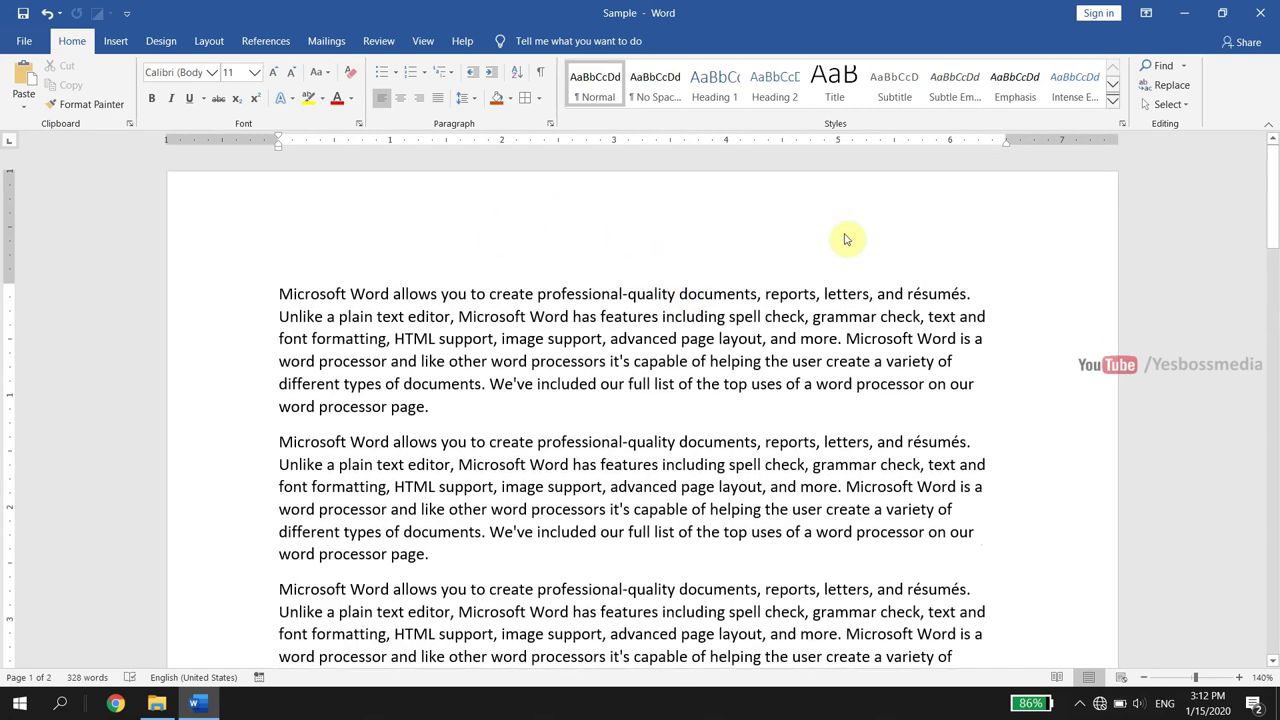
scroll(818, 333, down, 2)
key(ctrl+End)
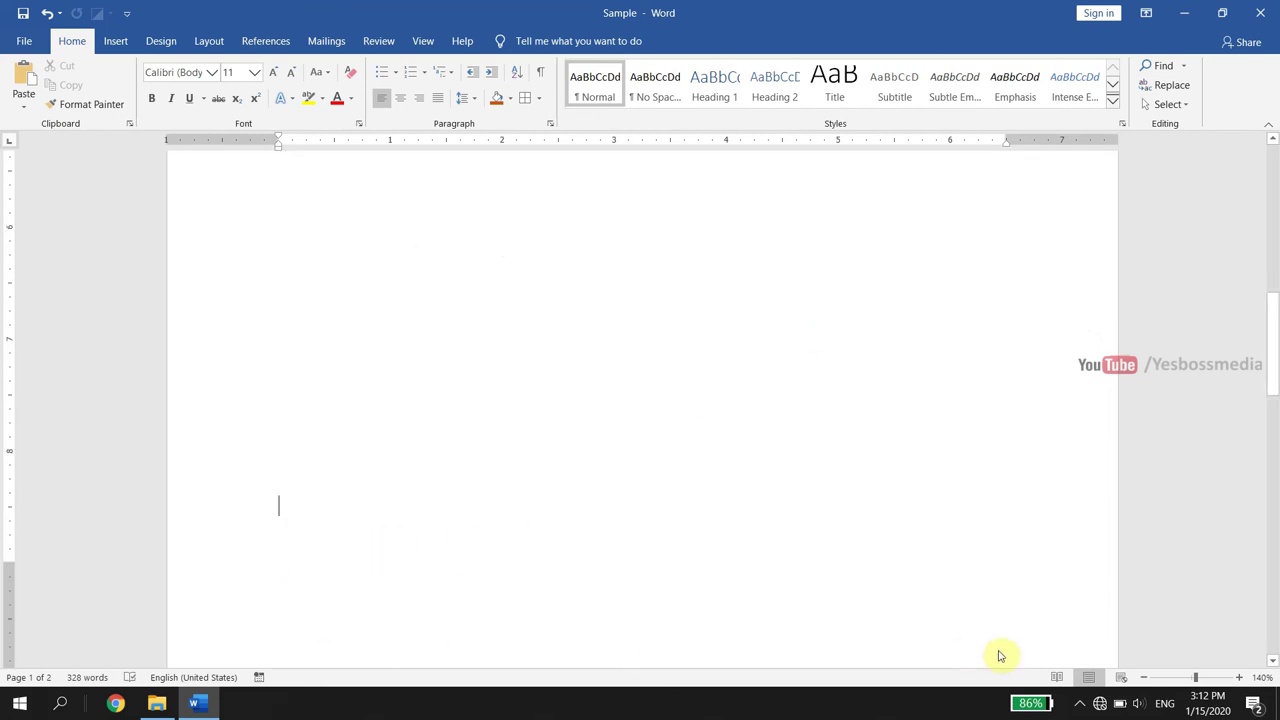
scroll(870, 585, up, 3)
scroll(872, 580, up, 2)
scroll(872, 578, up, 2)
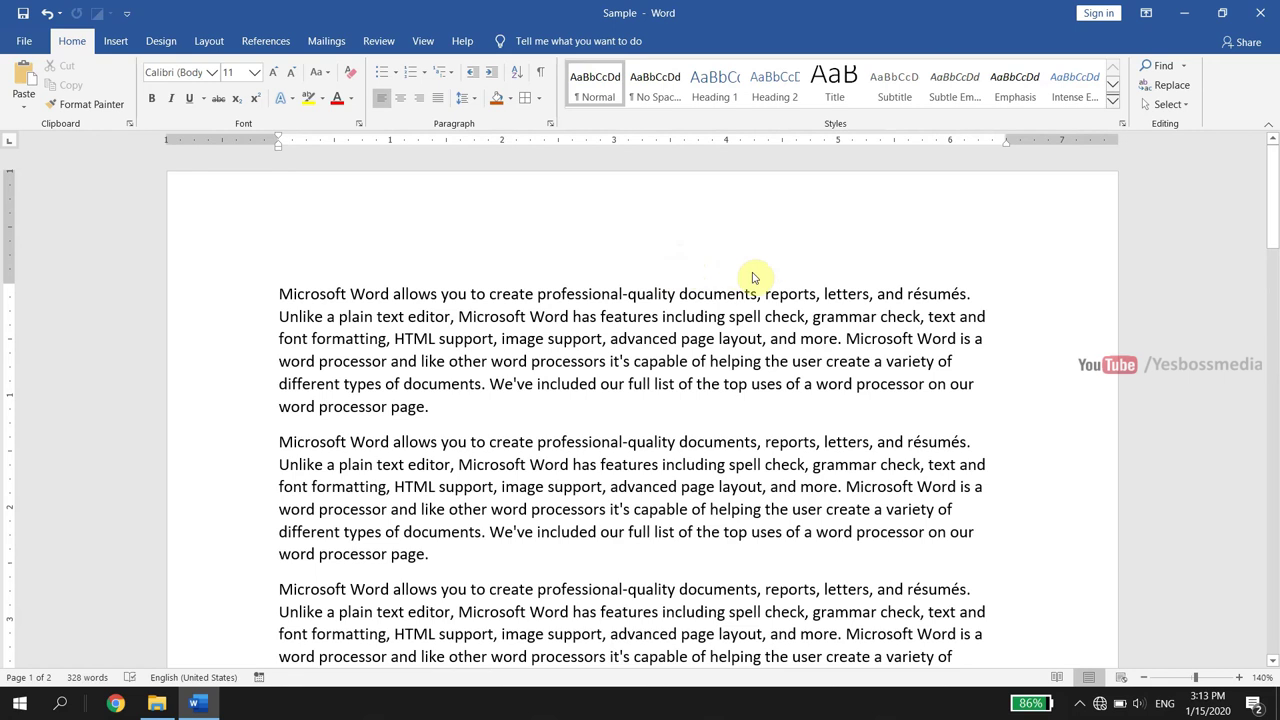
Return to the top of the document and show the Insert commands.
scroll(754, 274, down, 6)
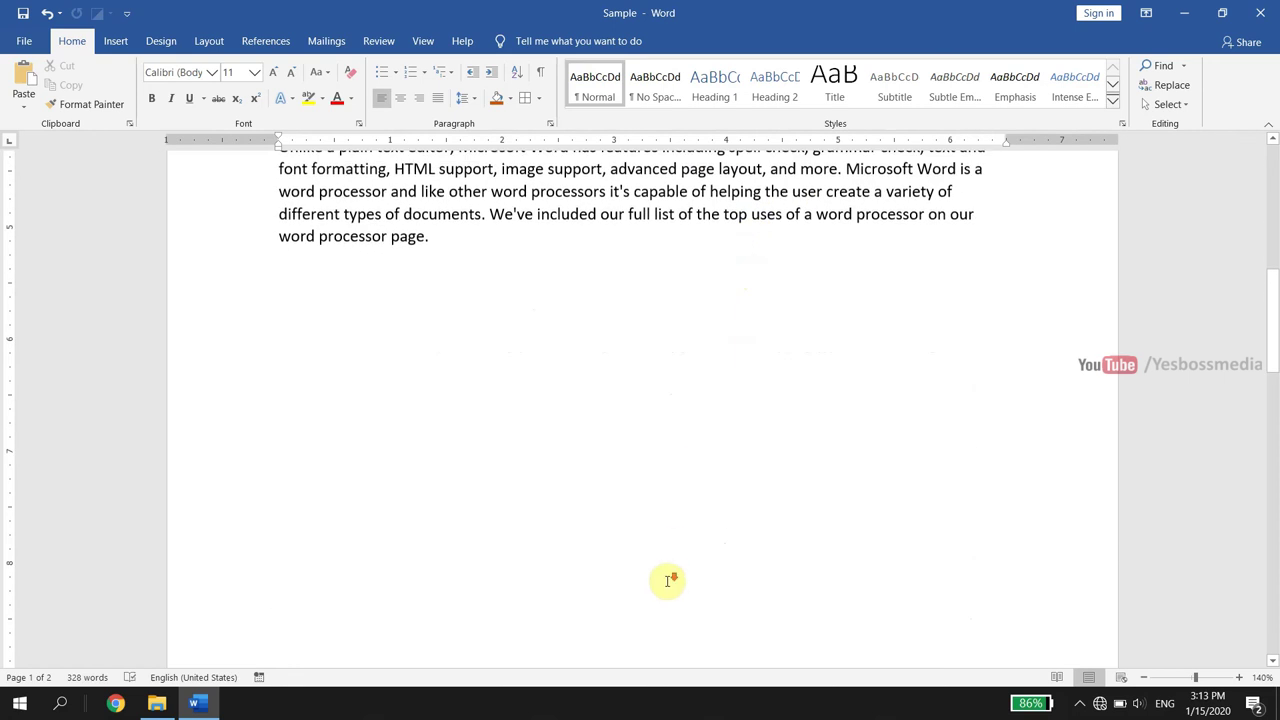
scroll(666, 580, down, 4)
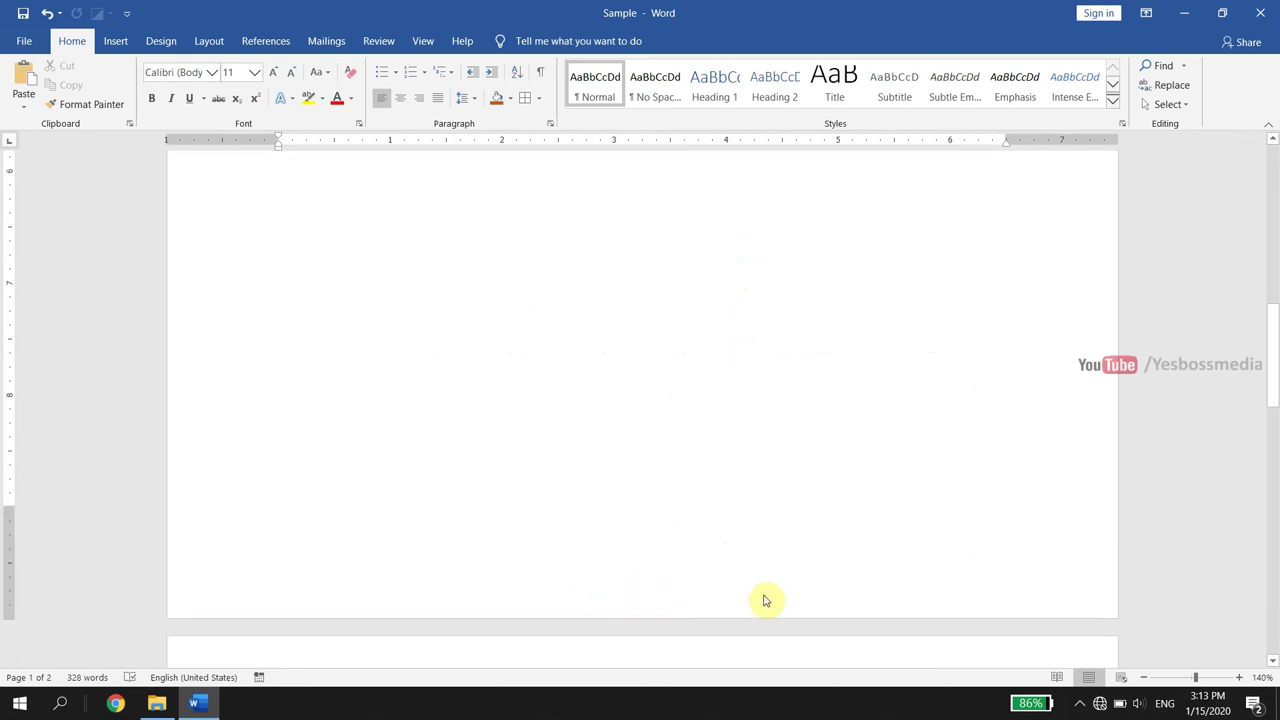
scroll(751, 443, up, 4)
scroll(751, 443, up, 3)
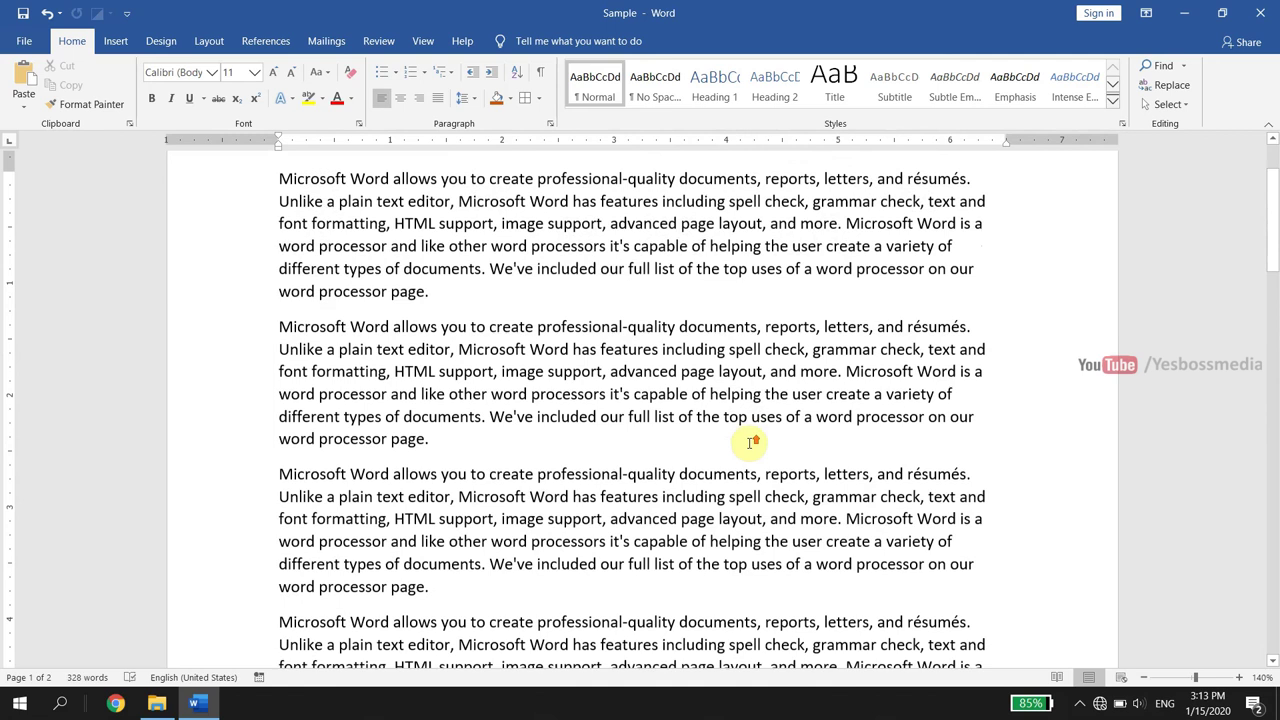
scroll(751, 443, up, 3)
scroll(751, 443, up, 1)
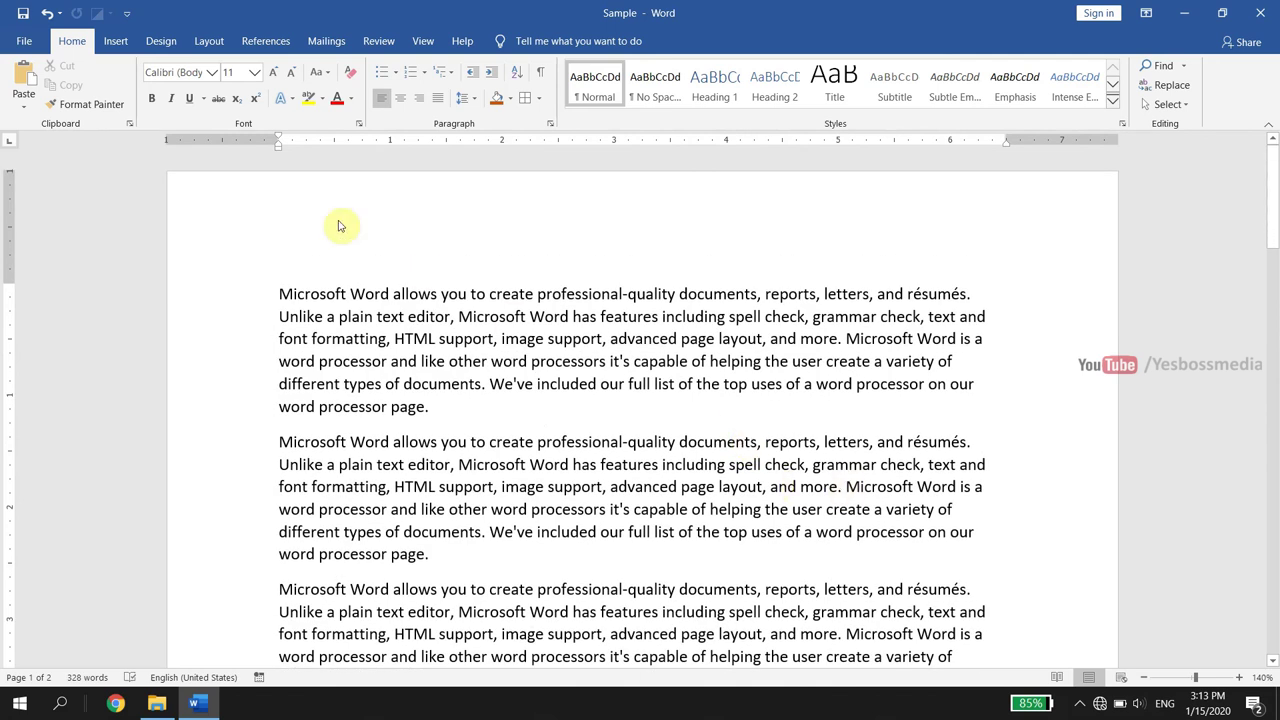
click(115, 41)
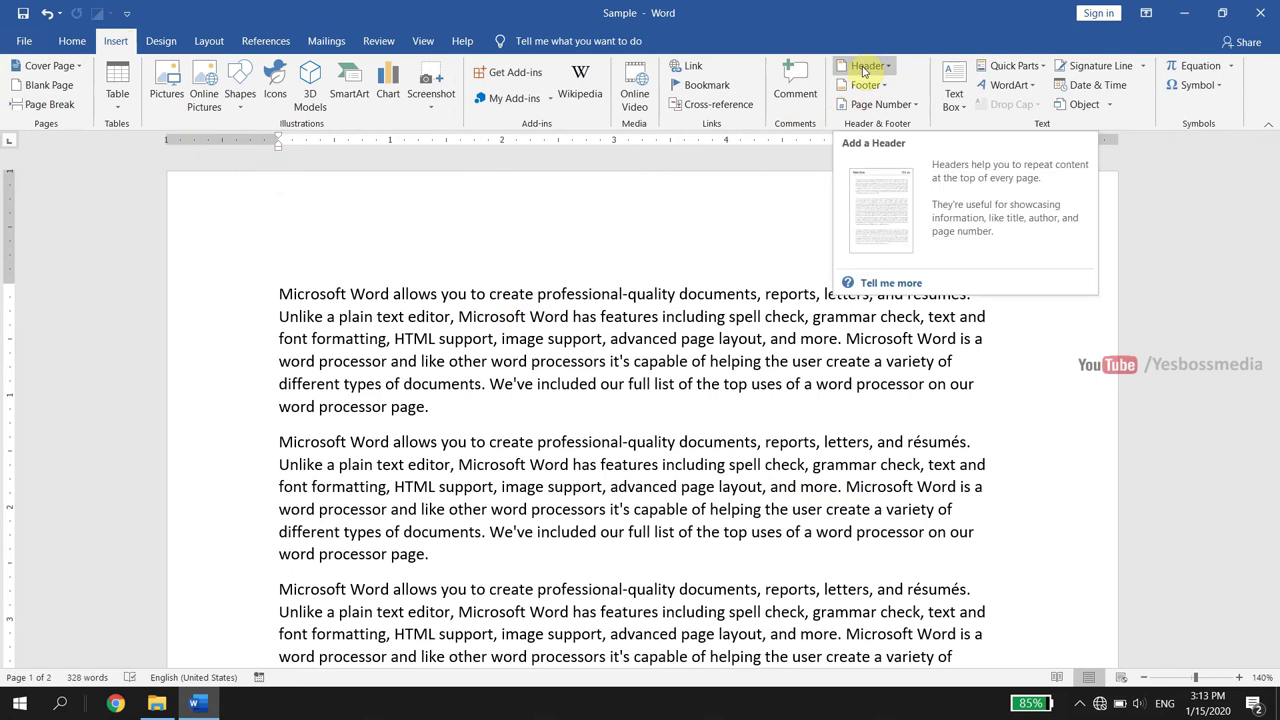
Insert a Blank header reading 'Word Tutorial' and close header editing.
click(863, 66)
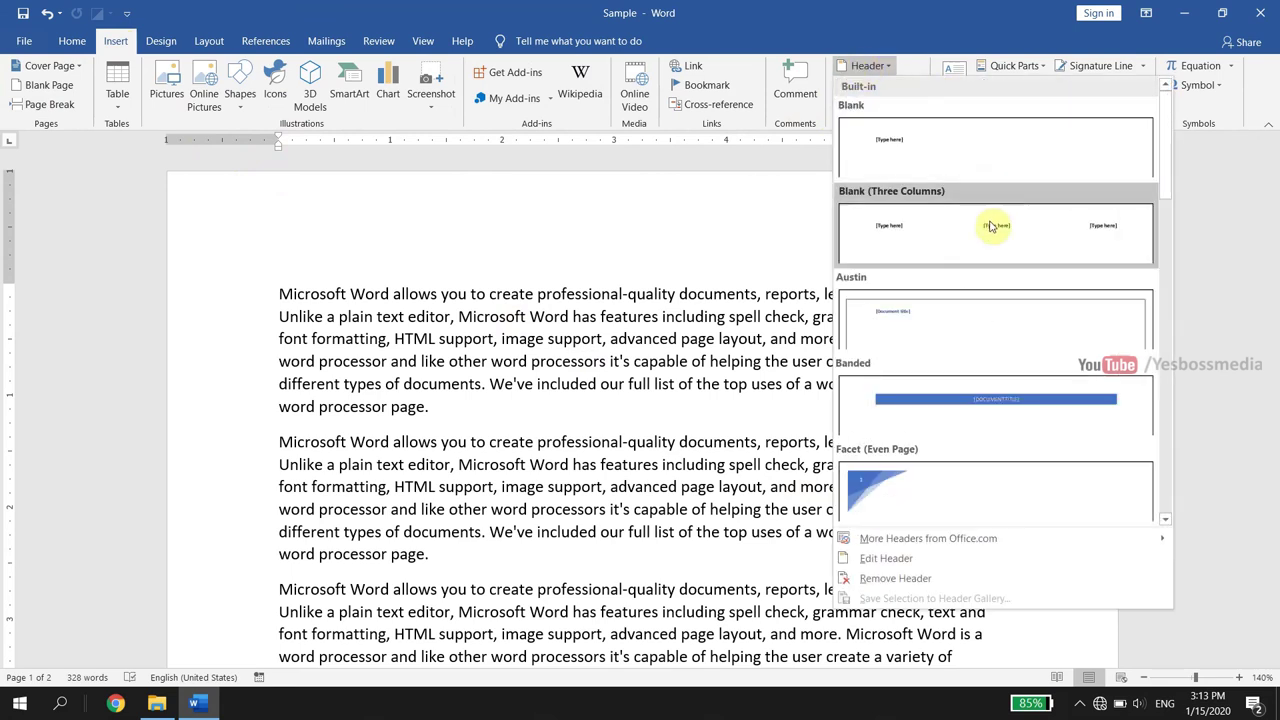
scroll(992, 316, down, 10)
scroll(992, 316, up, 7)
scroll(992, 316, up, 3)
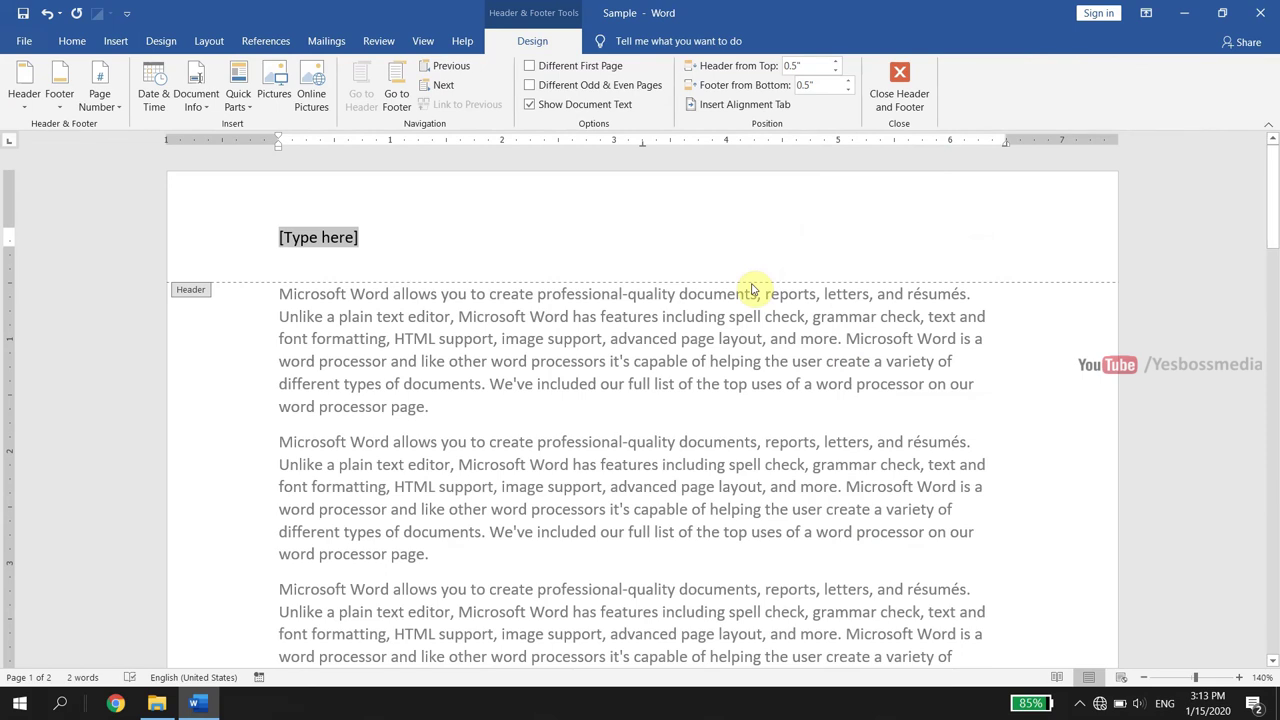
text(Word Tutorial)
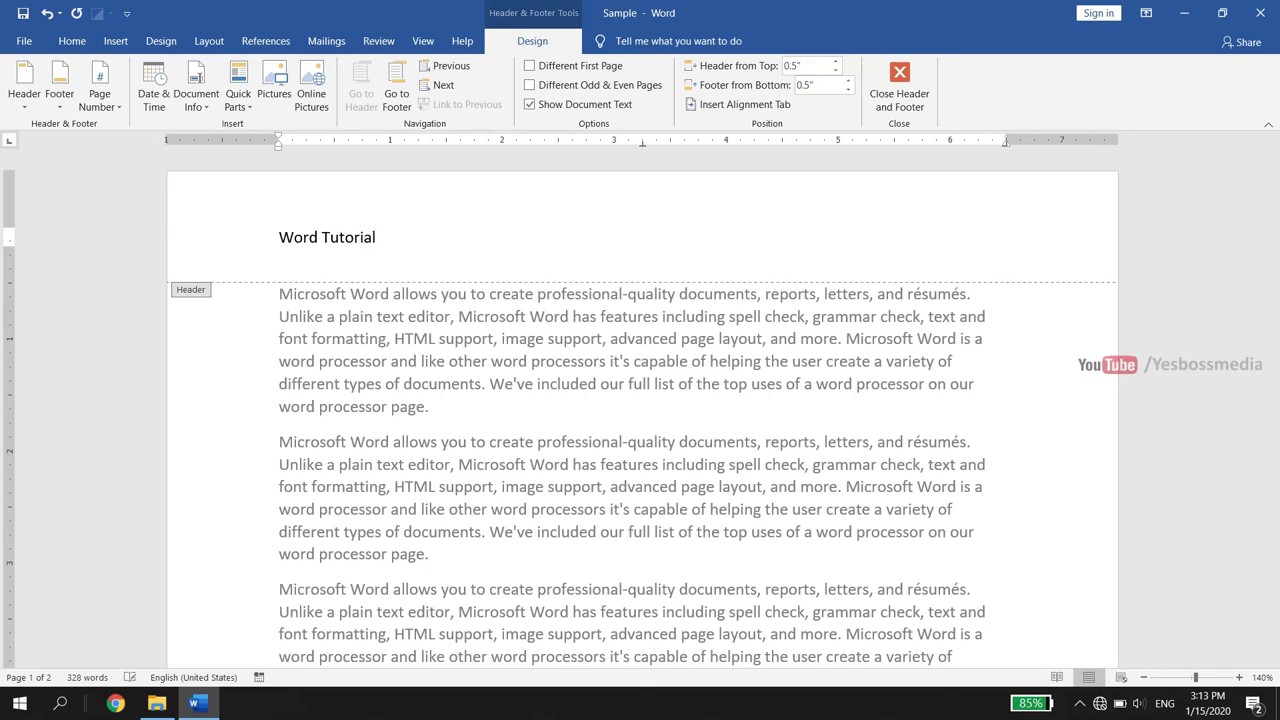
click(908, 100)
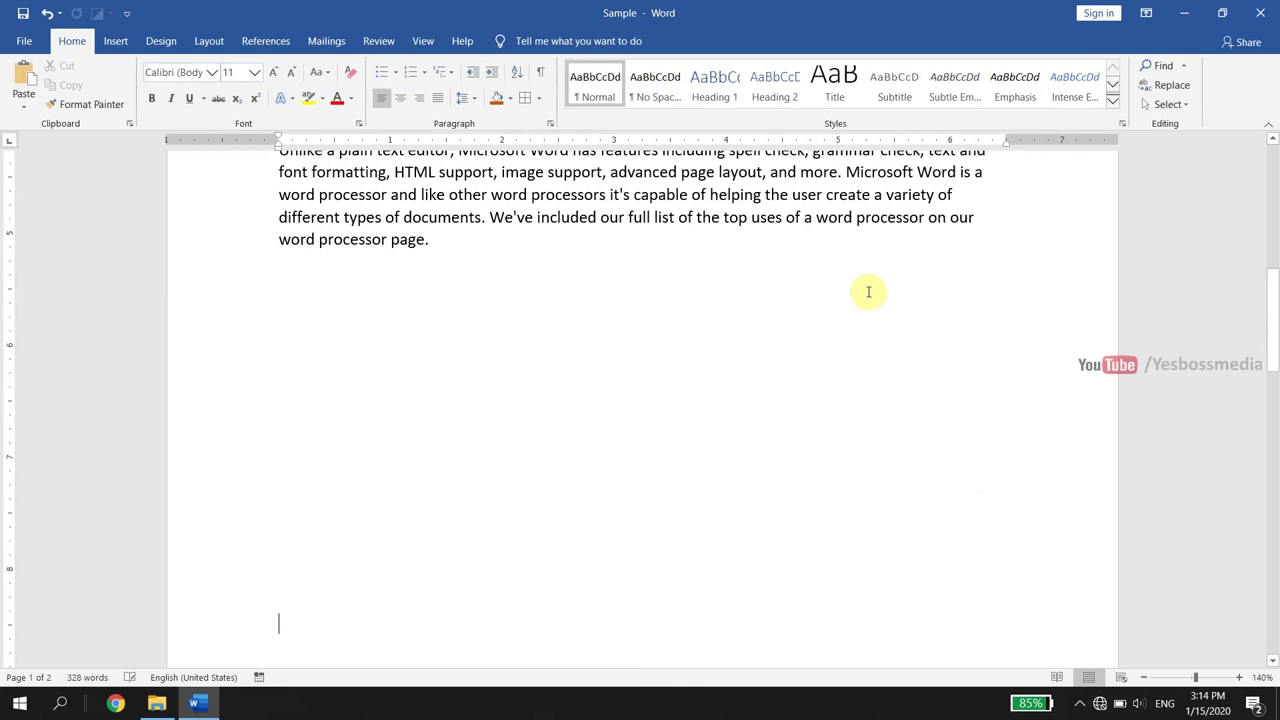
scroll(815, 330, up, 5)
scroll(313, 250, up, 2)
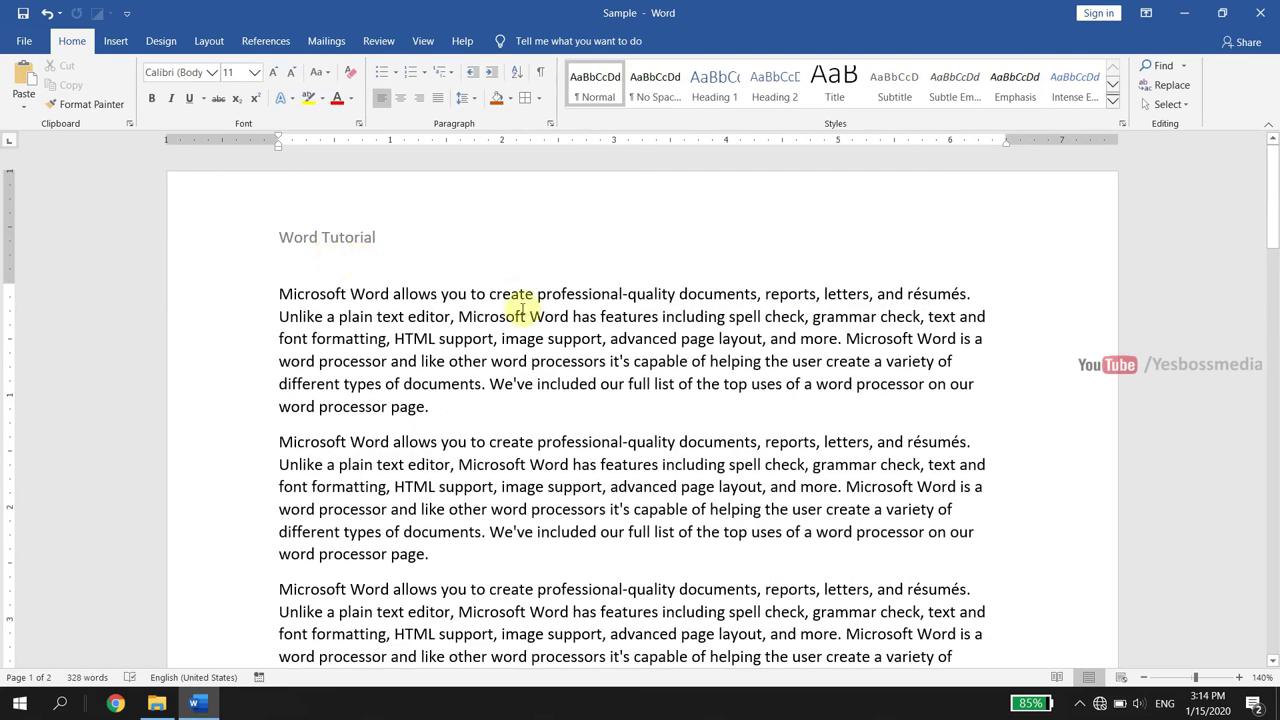
scroll(536, 311, down, 3)
scroll(536, 311, down, 15)
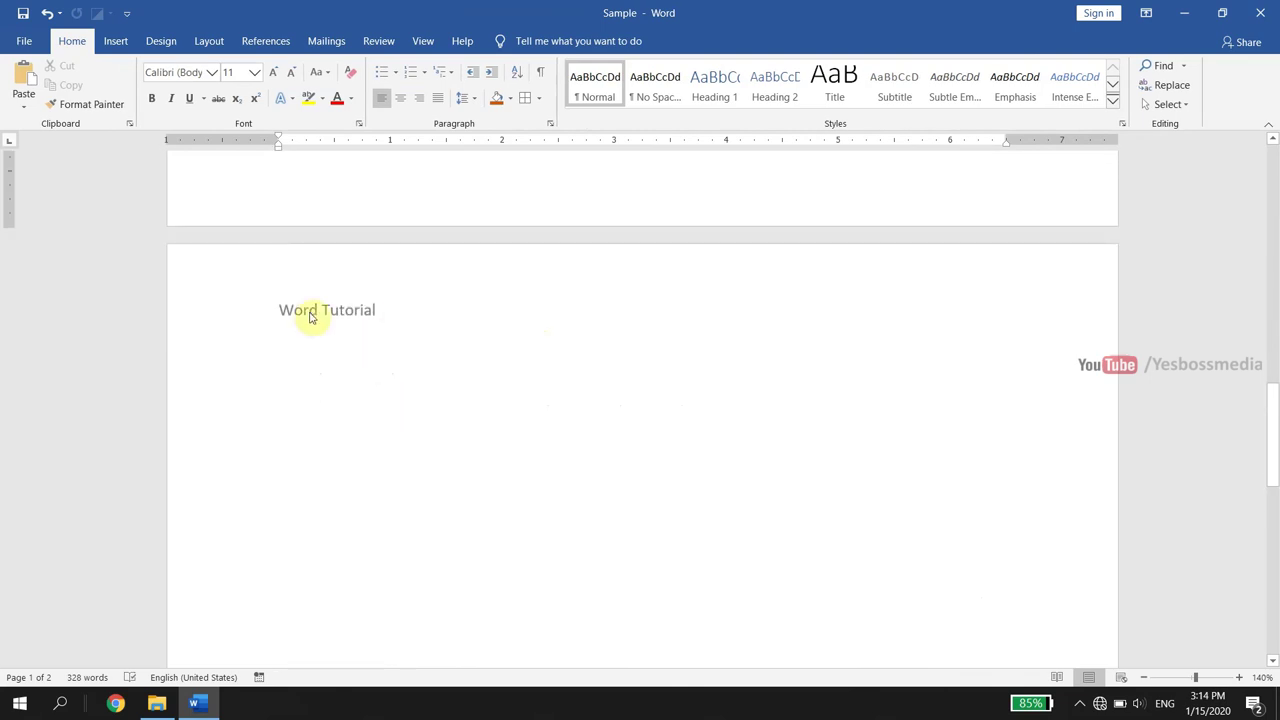
scroll(527, 324, up, 15)
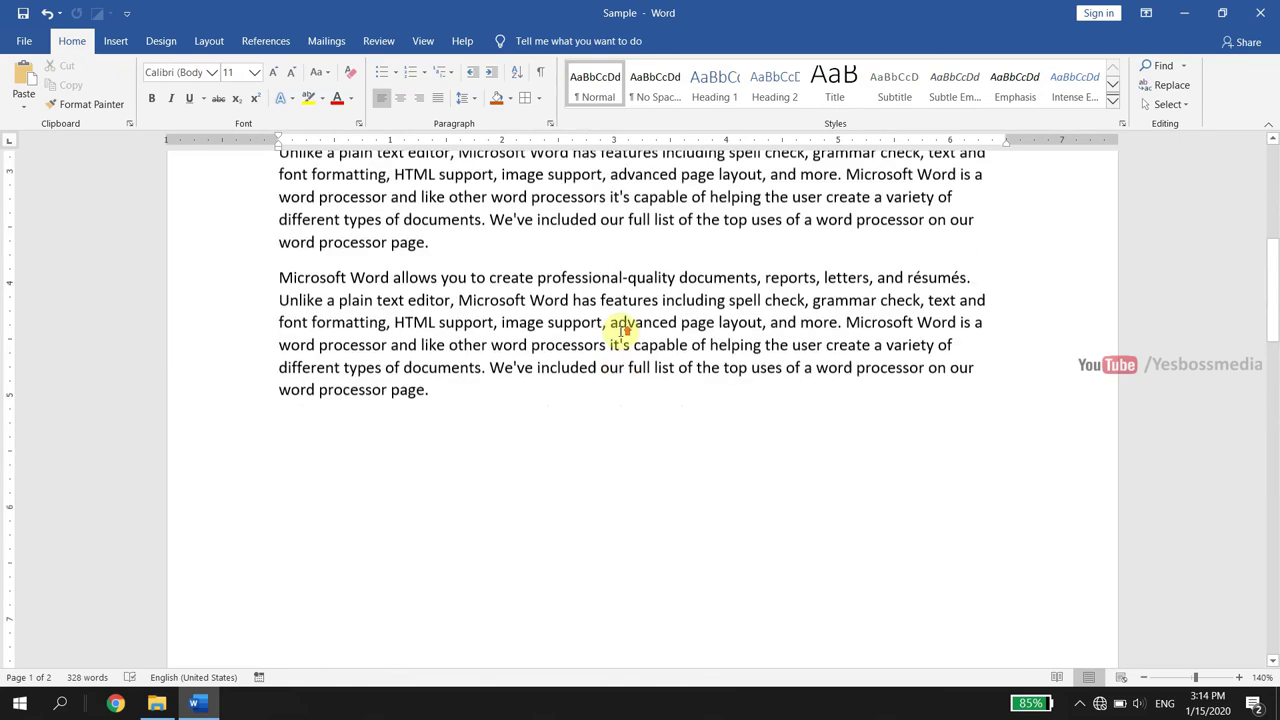
scroll(622, 330, up, 1)
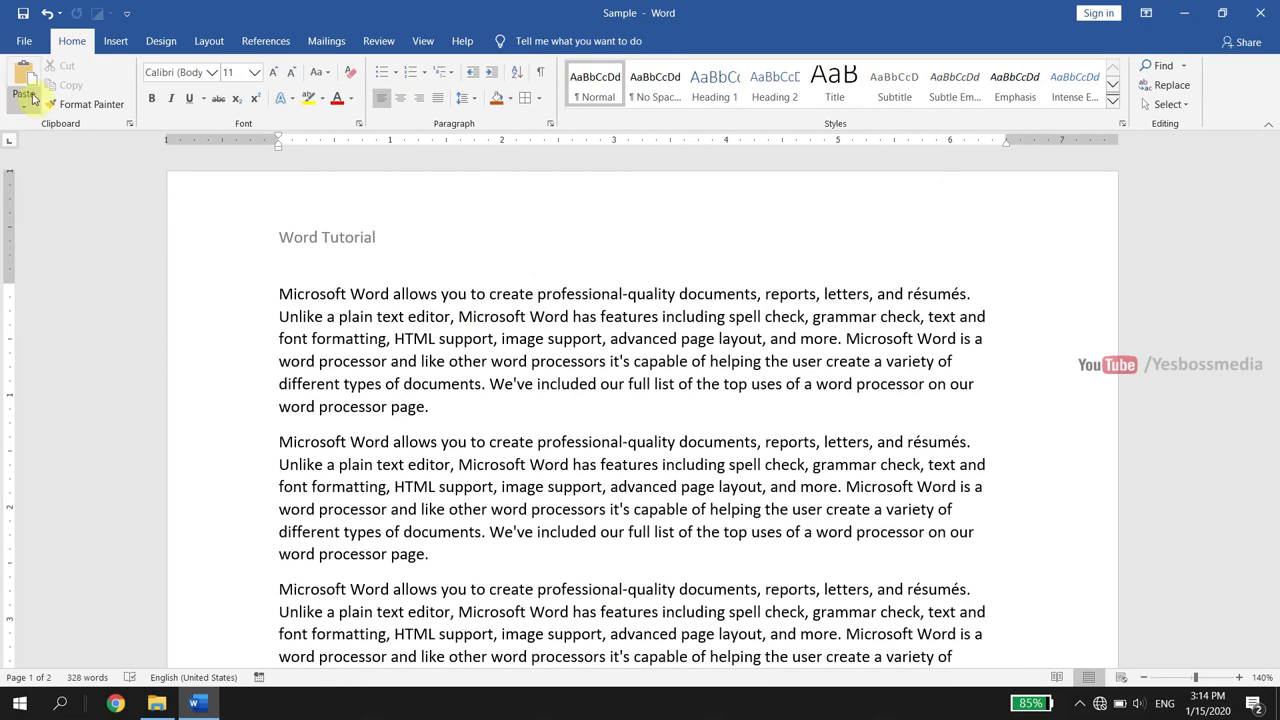
click(25, 41)
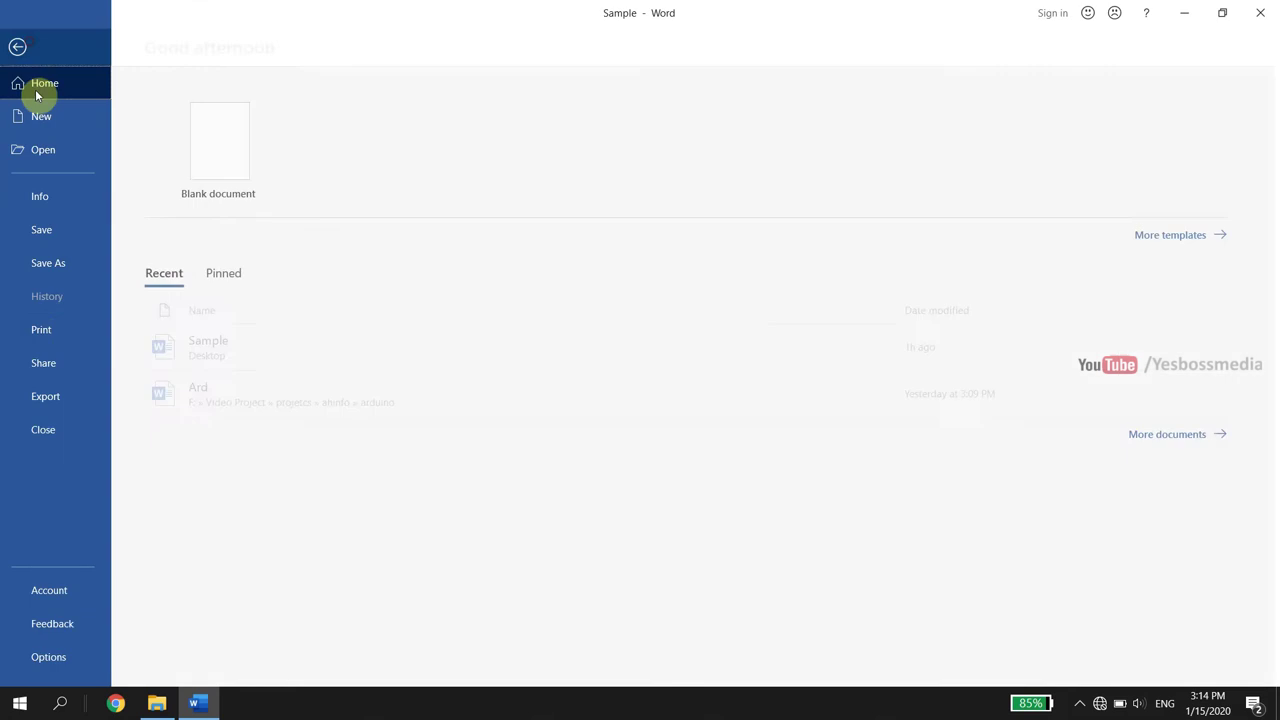
click(68, 332)
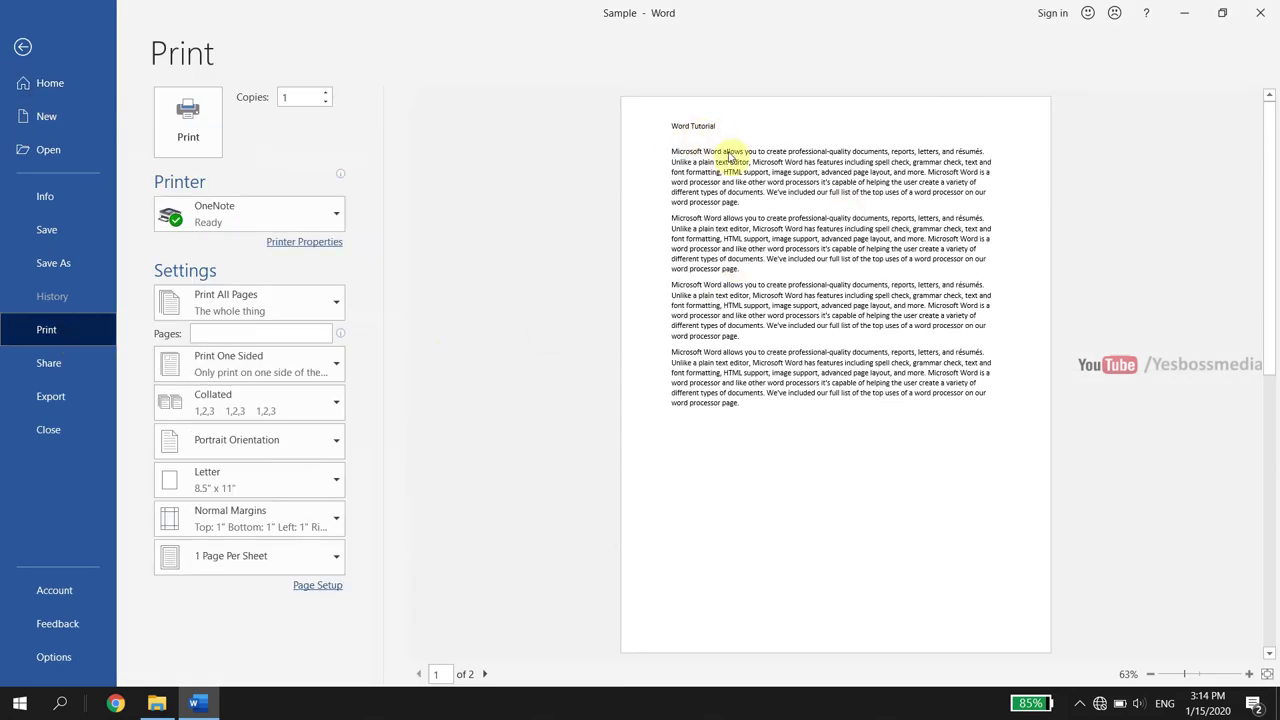
click(485, 674)
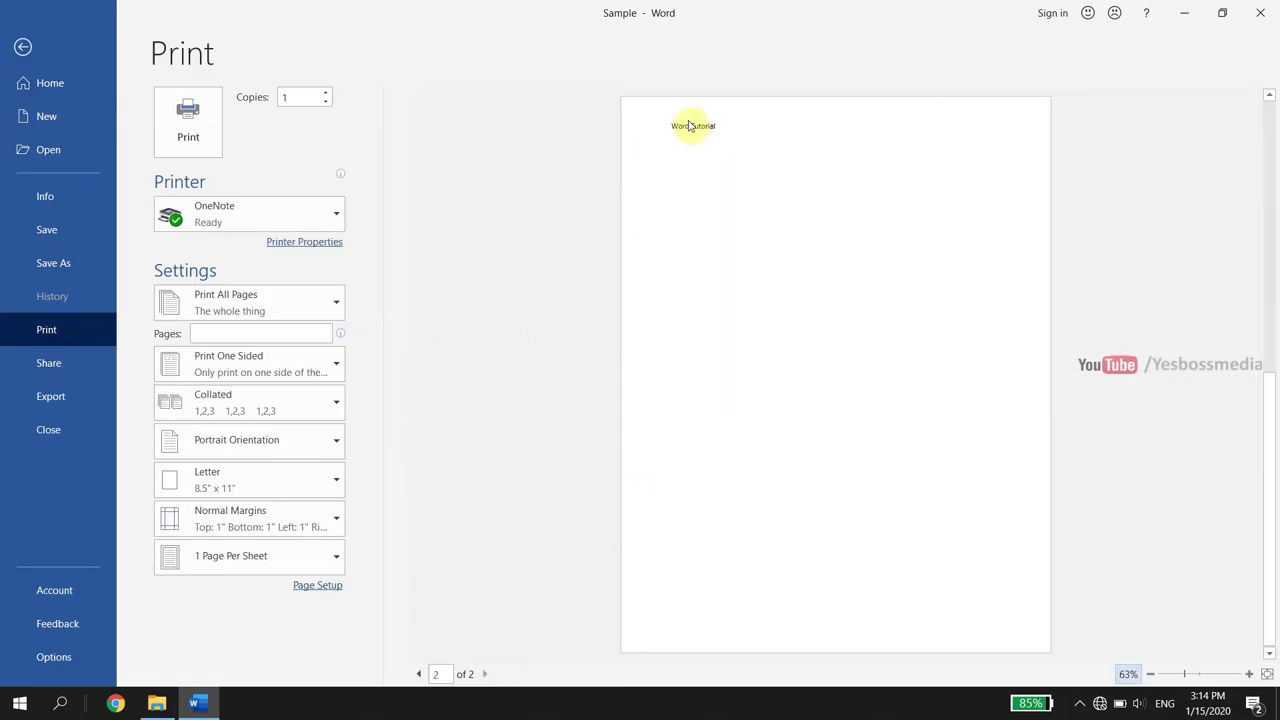
click(24, 46)
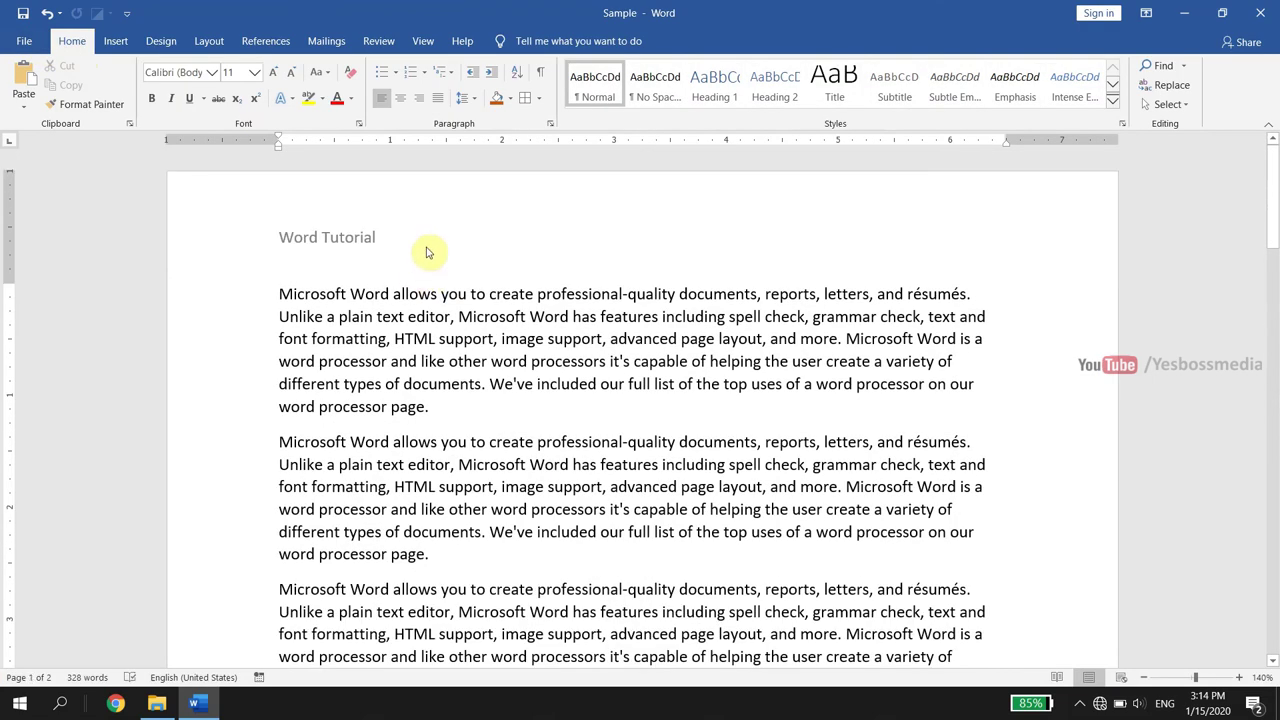
Insert the Blank (Three Columns) header design.
click(116, 42)
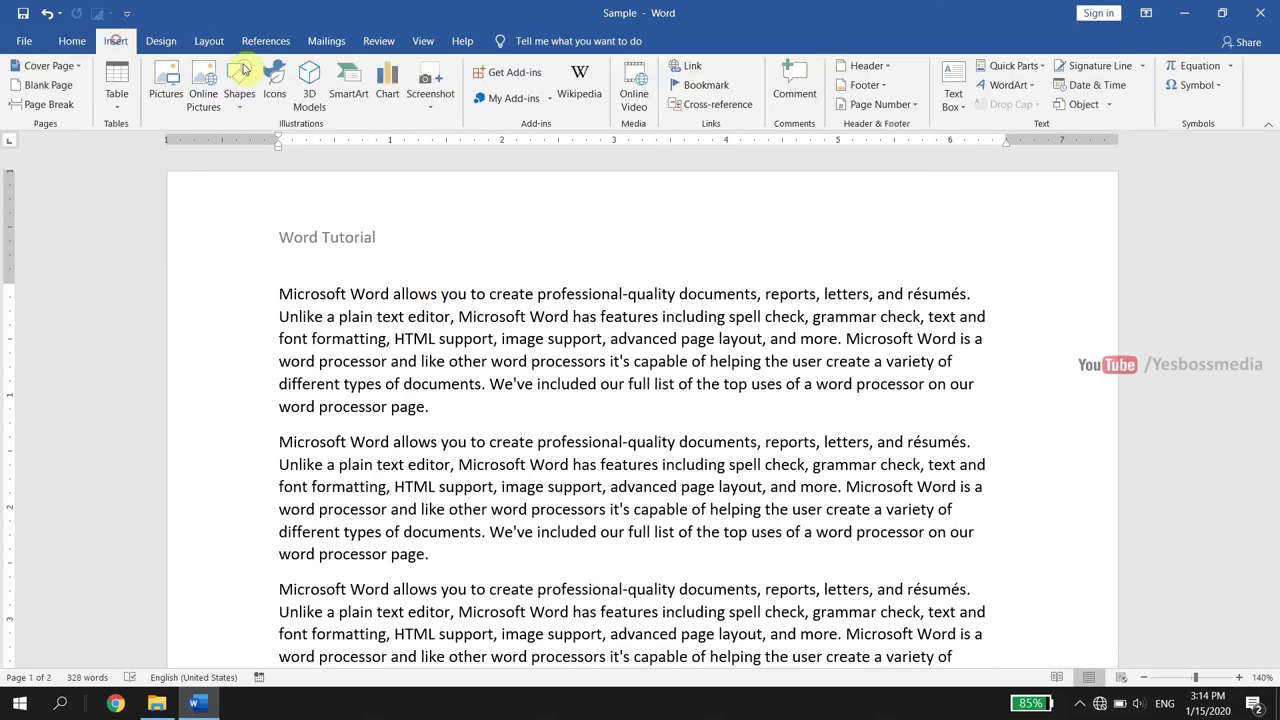
click(868, 66)
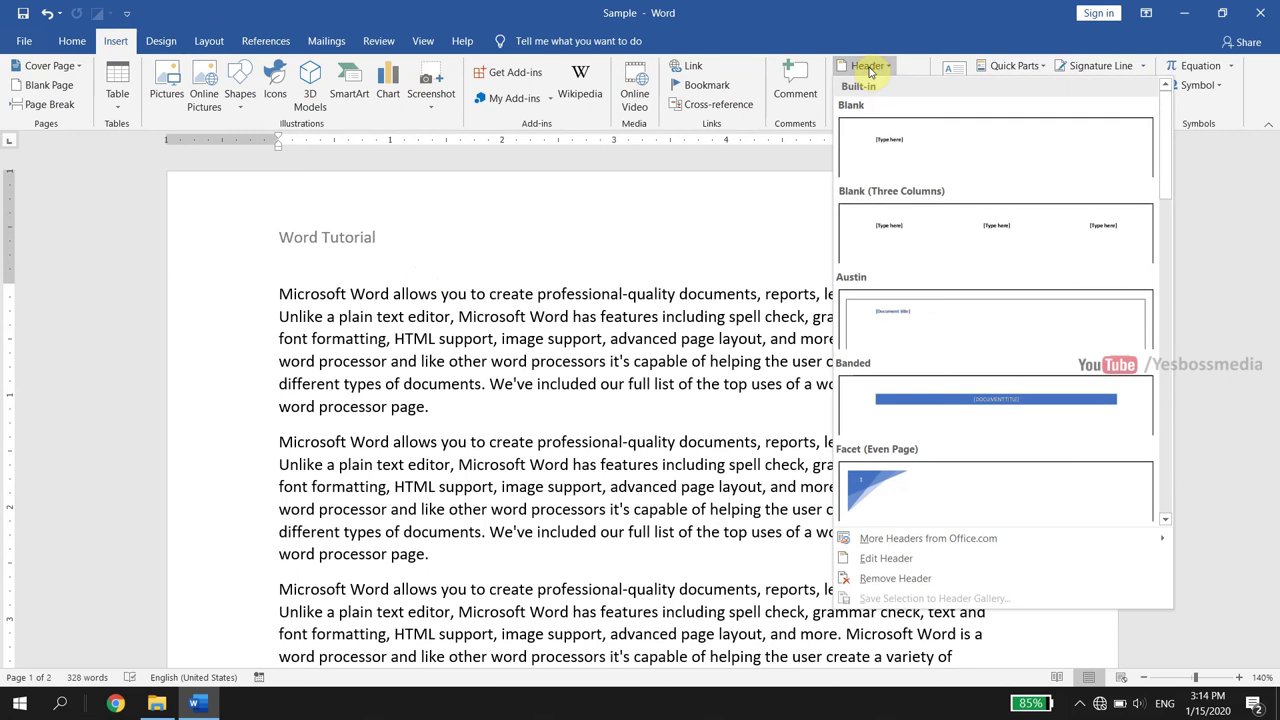
click(991, 241)
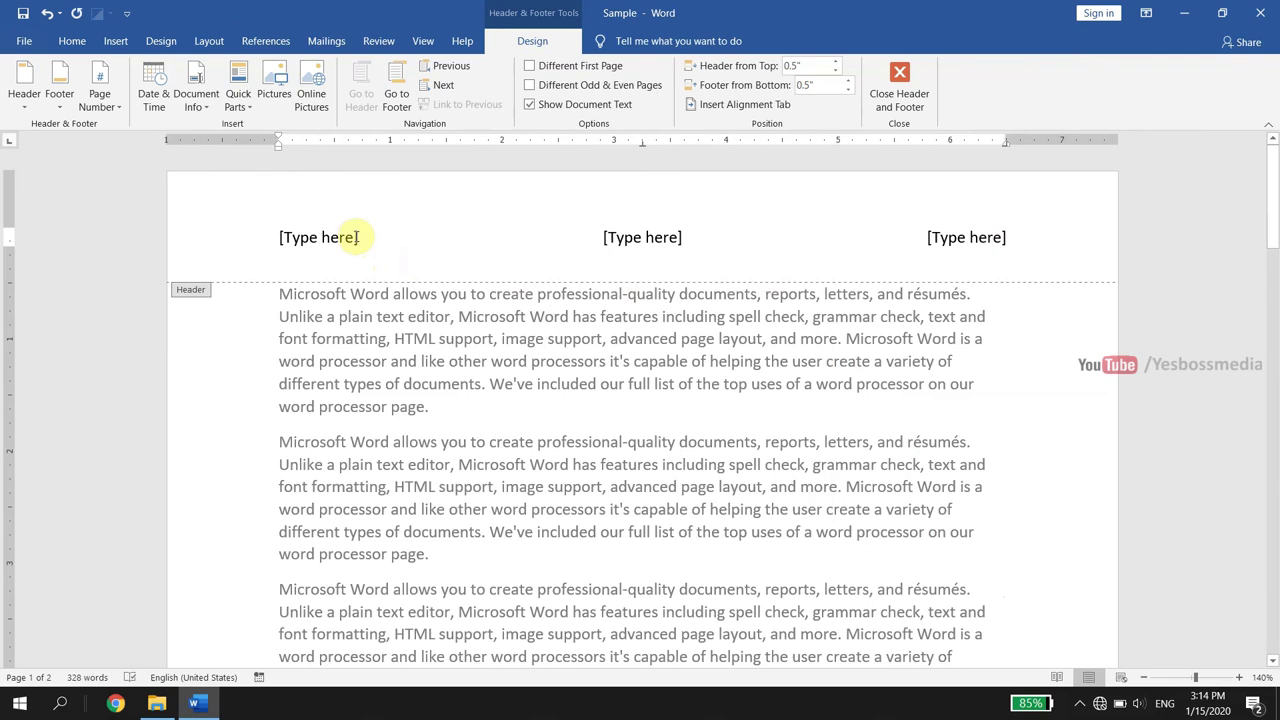
Fill the header columns with 'Doc Ref: 001', 'Word Tutorial' and 'Date: 15/01/2020', then close it.
click(357, 237)
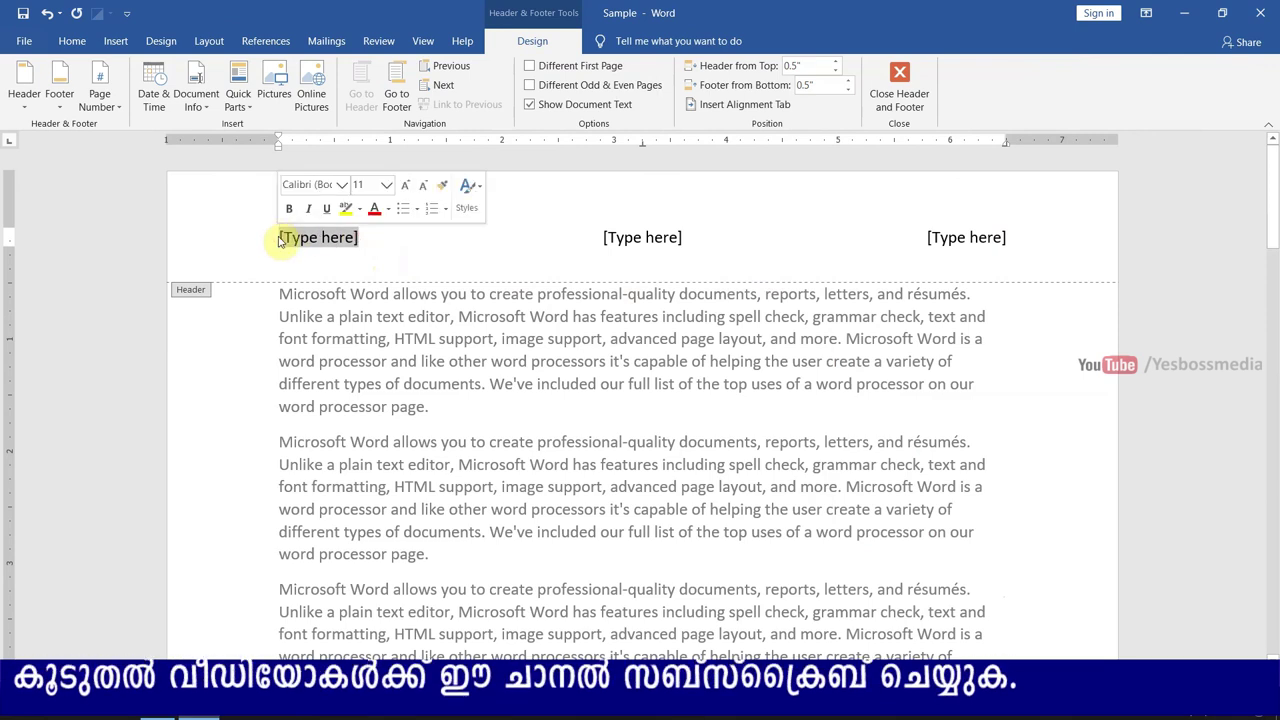
text(Doc Ref)
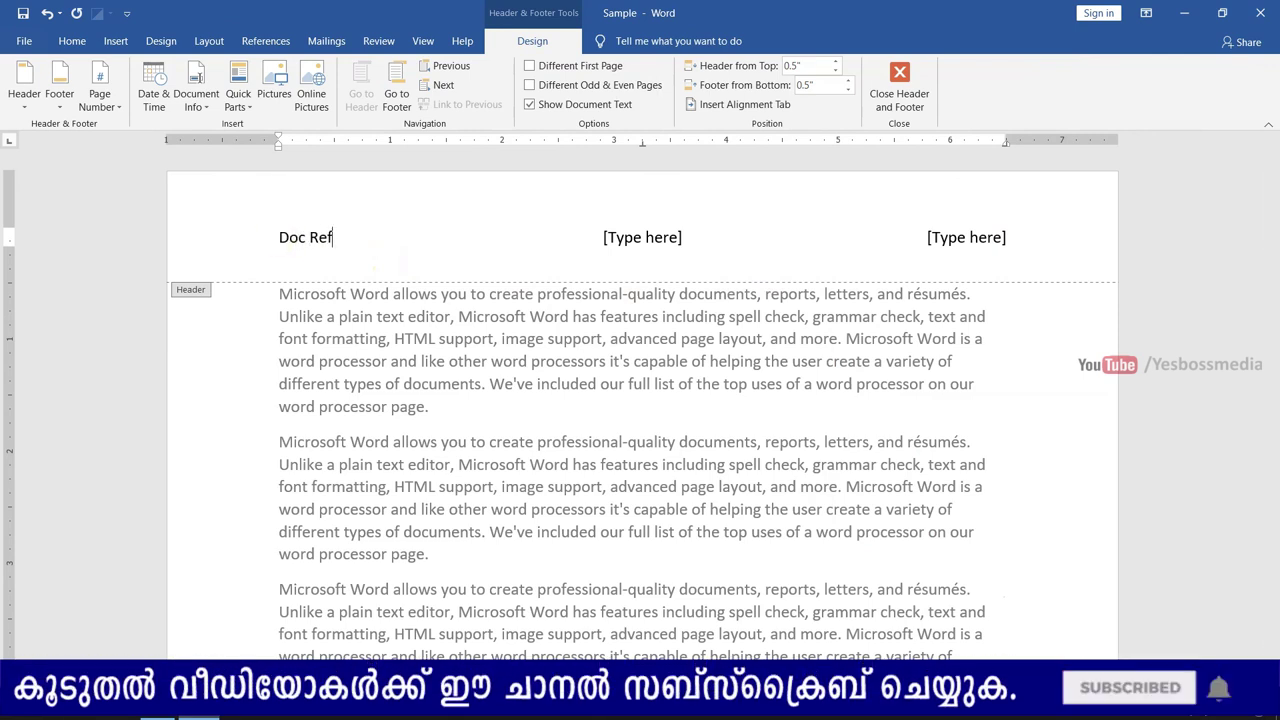
text(: 001)
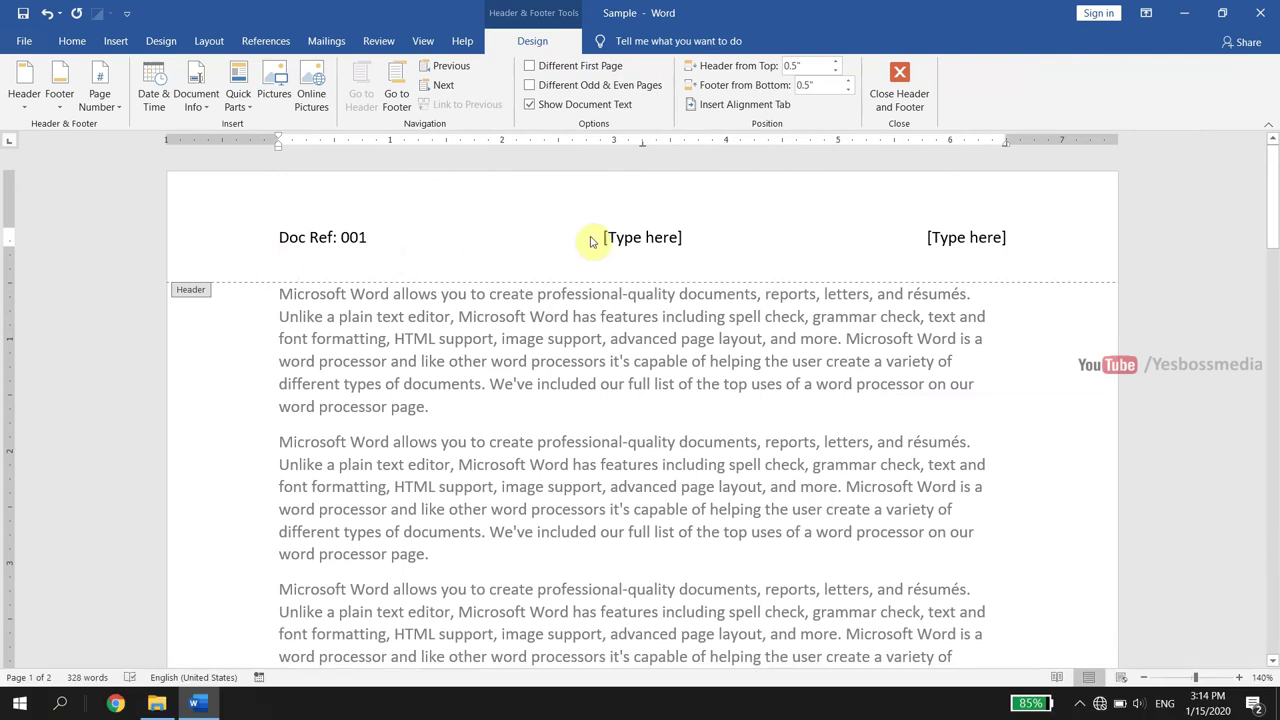
click(628, 237)
text(W)
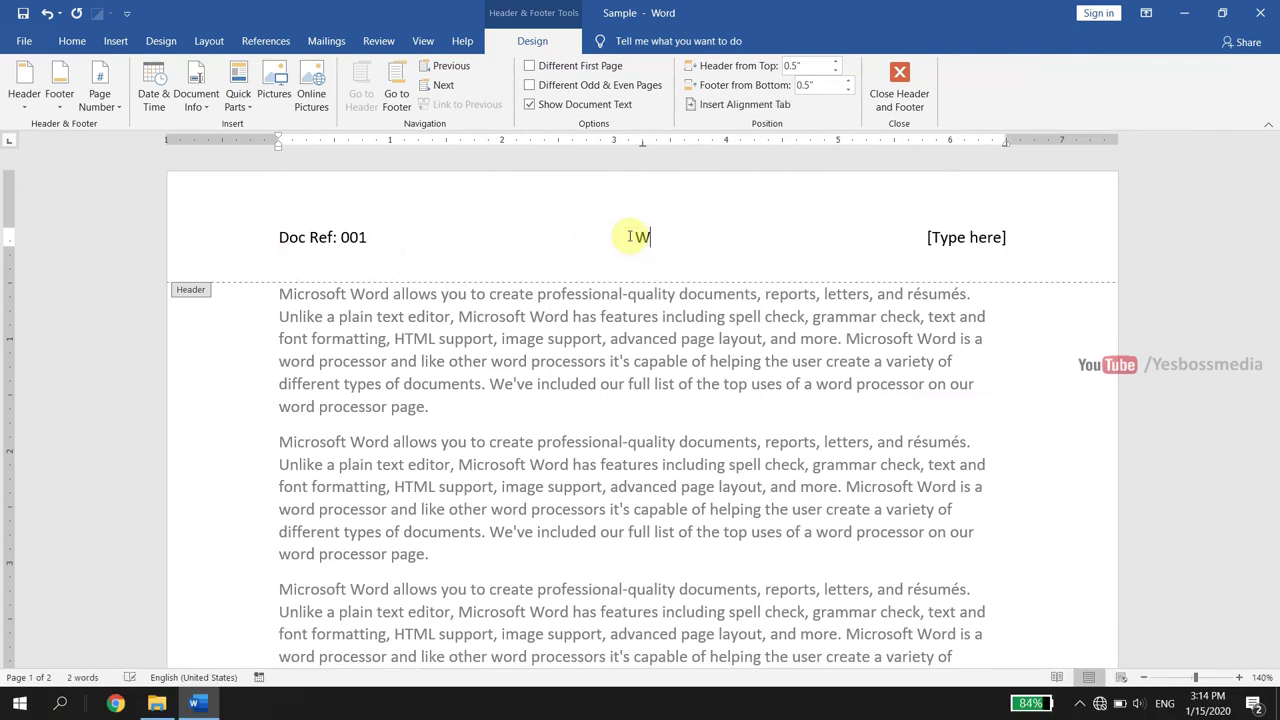
text(ord T)
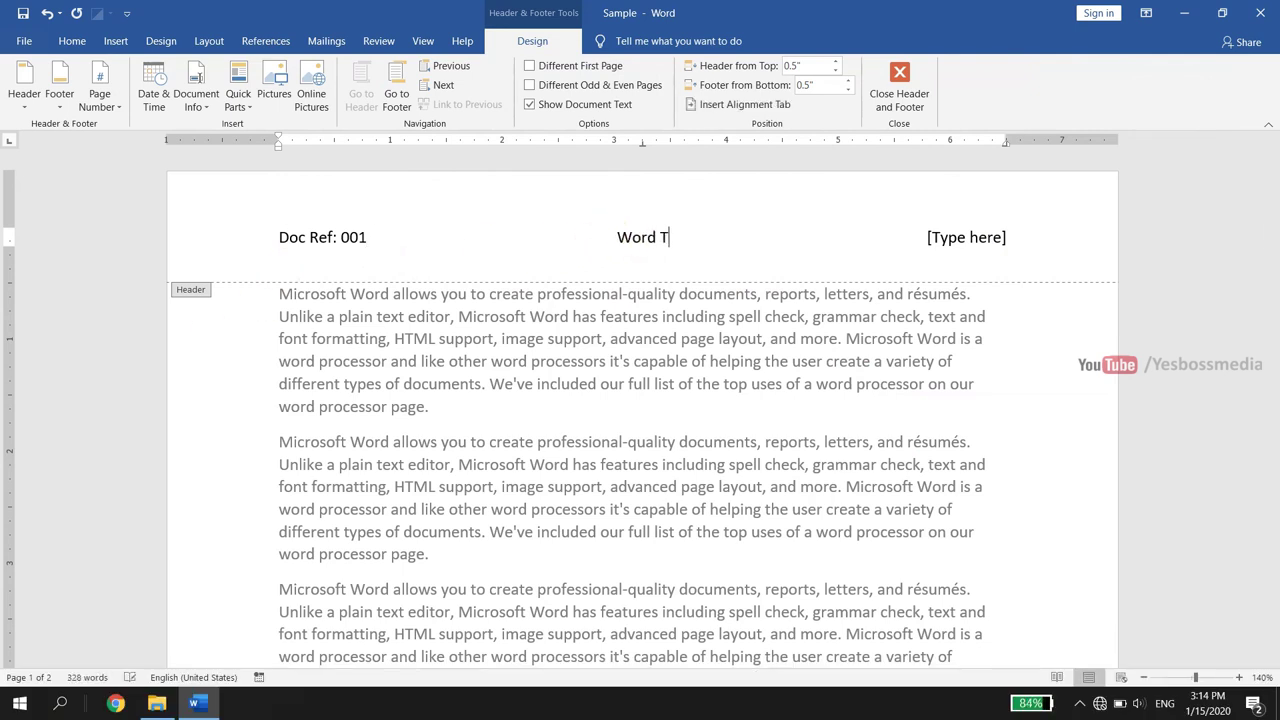
text(utoroa)
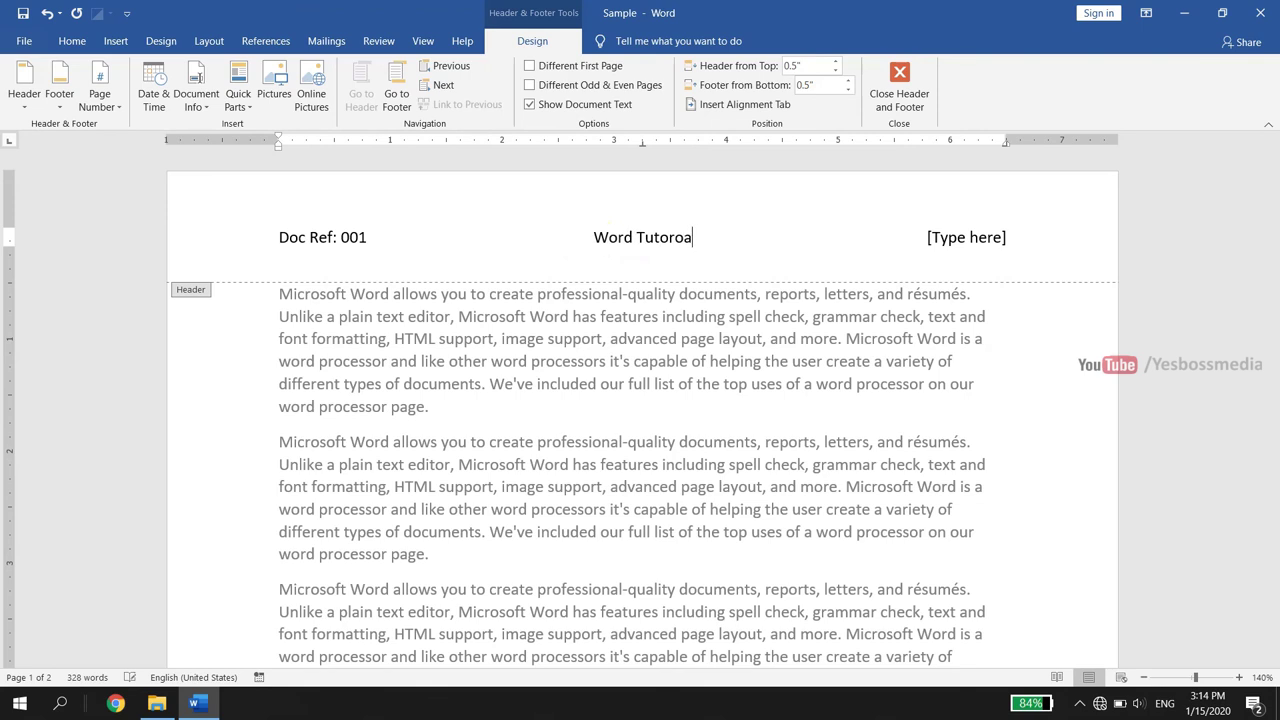
key(BackSpace)
key(BackSpace)
text(ial)
click(966, 246)
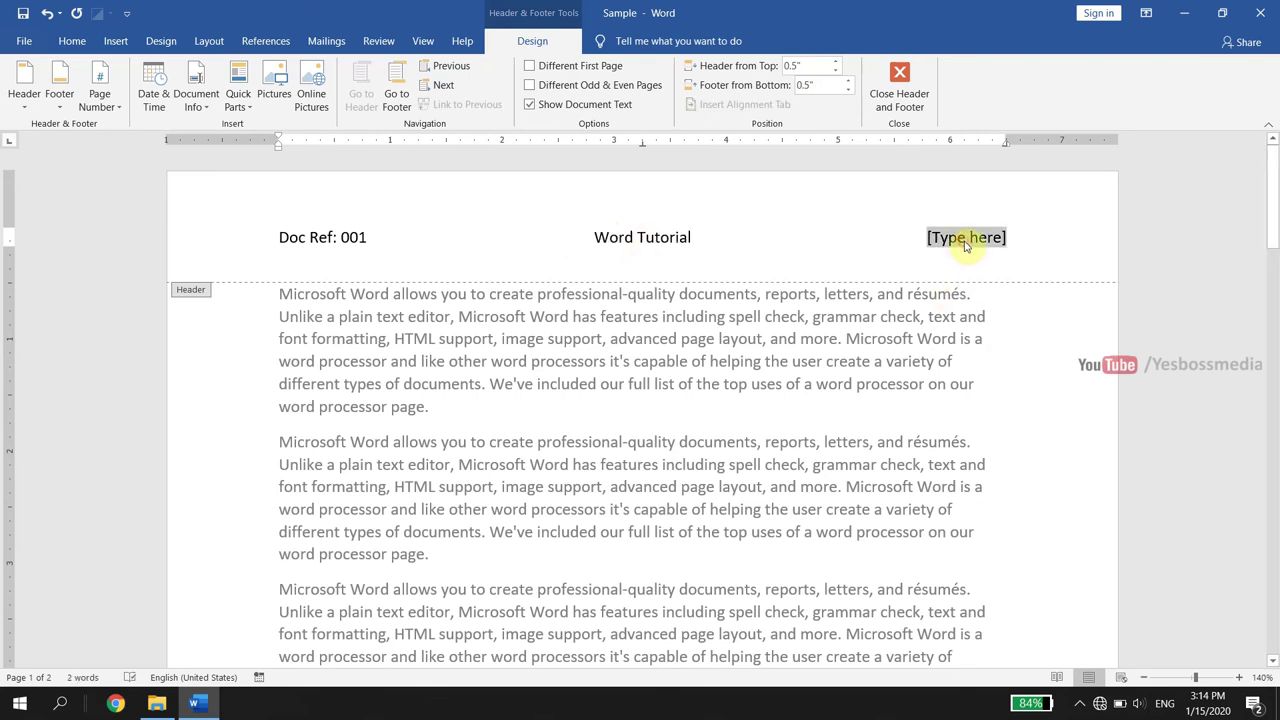
text(Date: 15/01/)
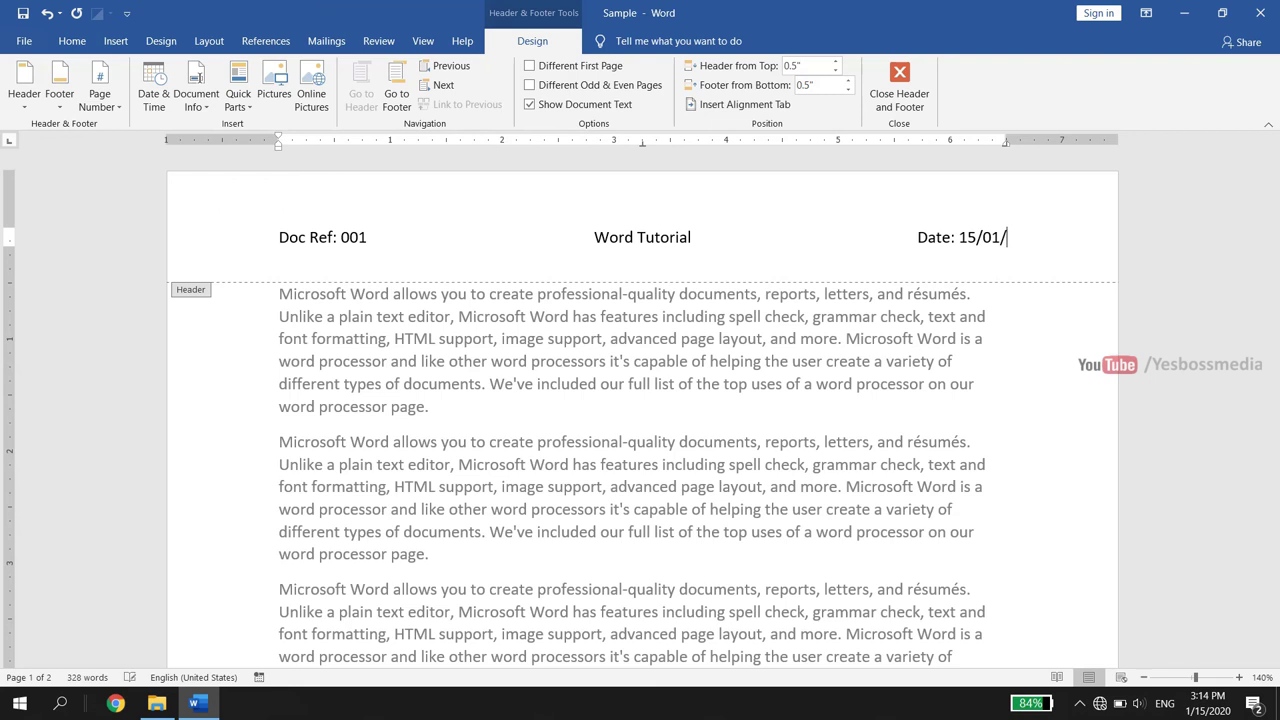
text(2020)
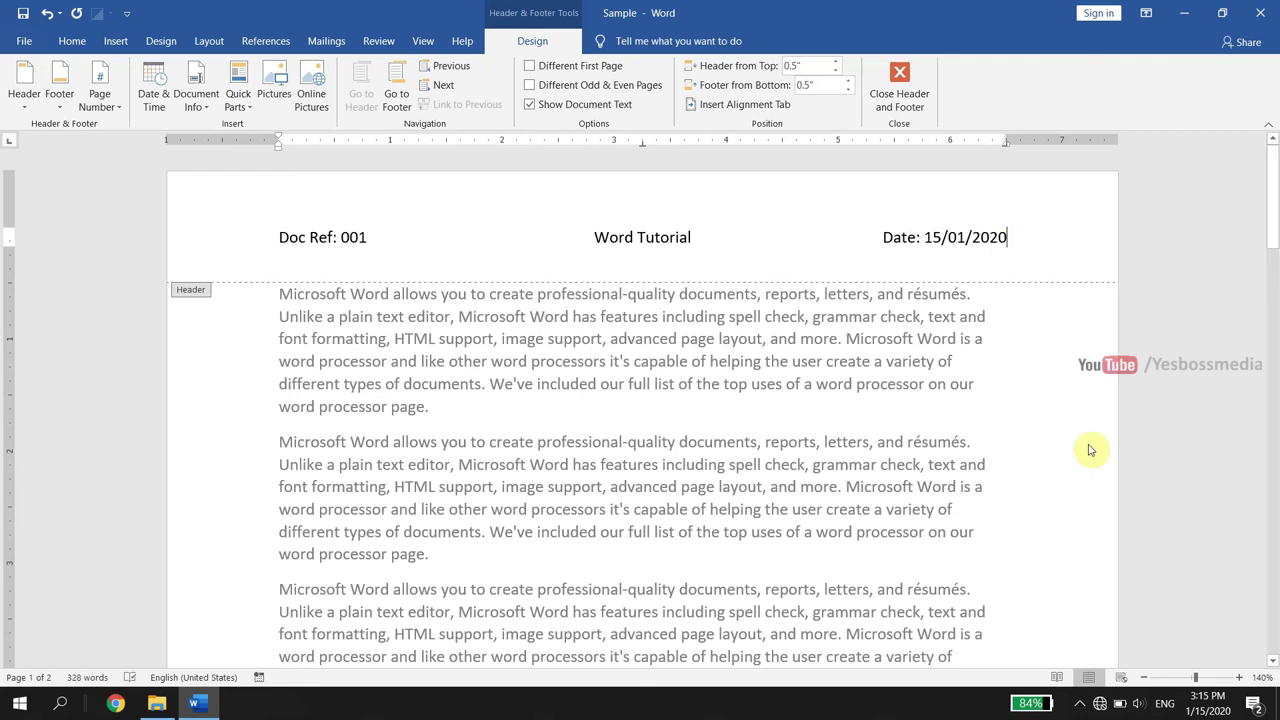
click(899, 85)
Add the Semaphore footer so pages show a 'Page 1 of 2' number.
scroll(920, 288, up, 5)
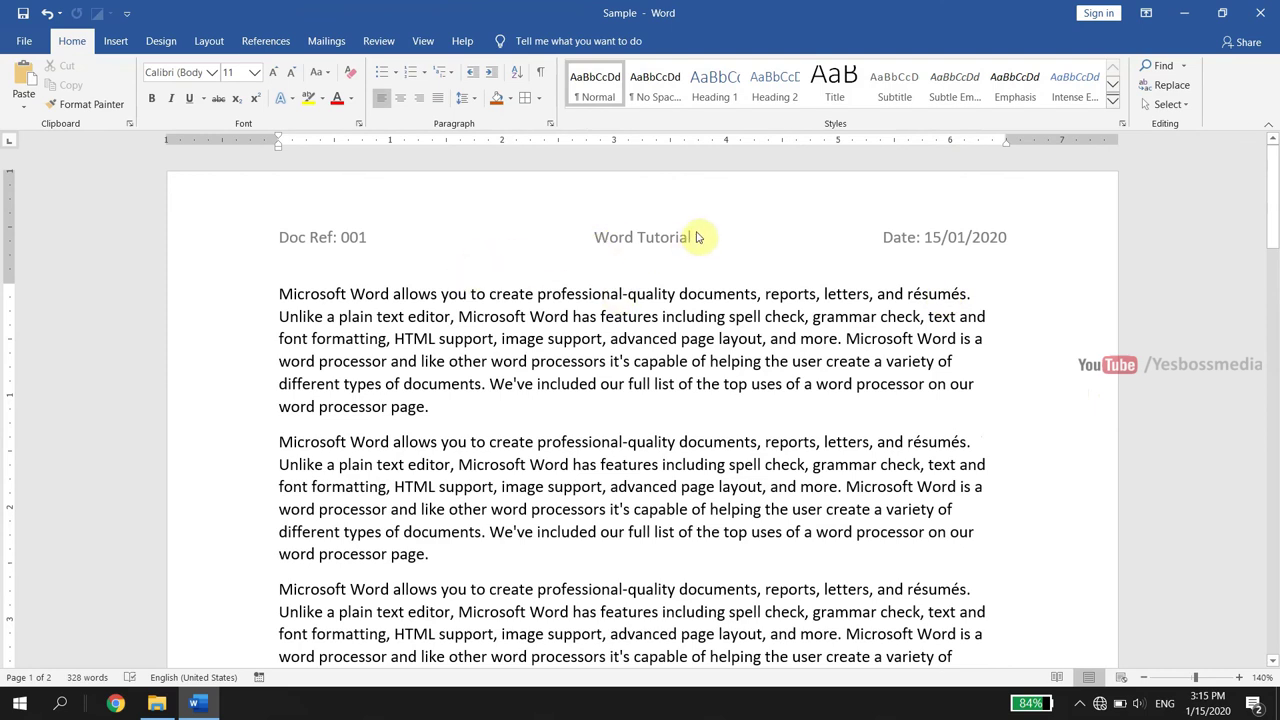
scroll(822, 290, down, 4)
scroll(818, 298, down, 4)
scroll(818, 298, down, 3)
scroll(754, 360, up, 1)
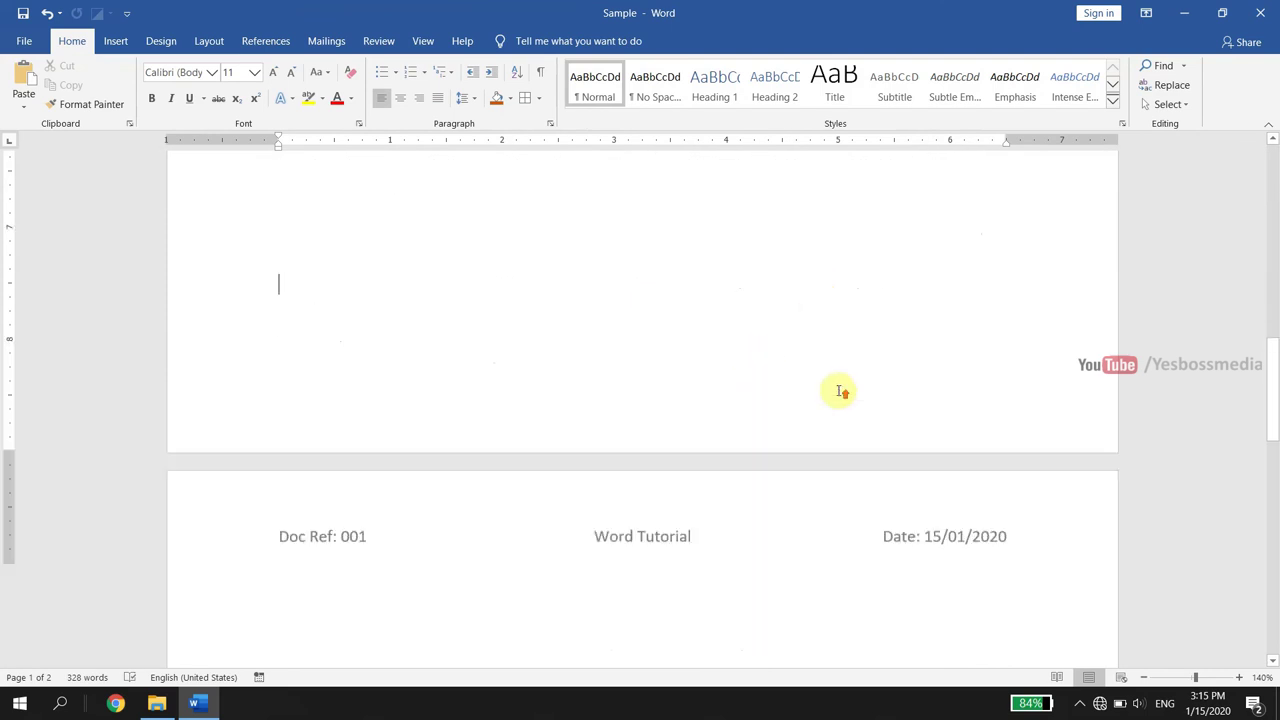
scroll(840, 391, down, 4)
scroll(838, 385, up, 1)
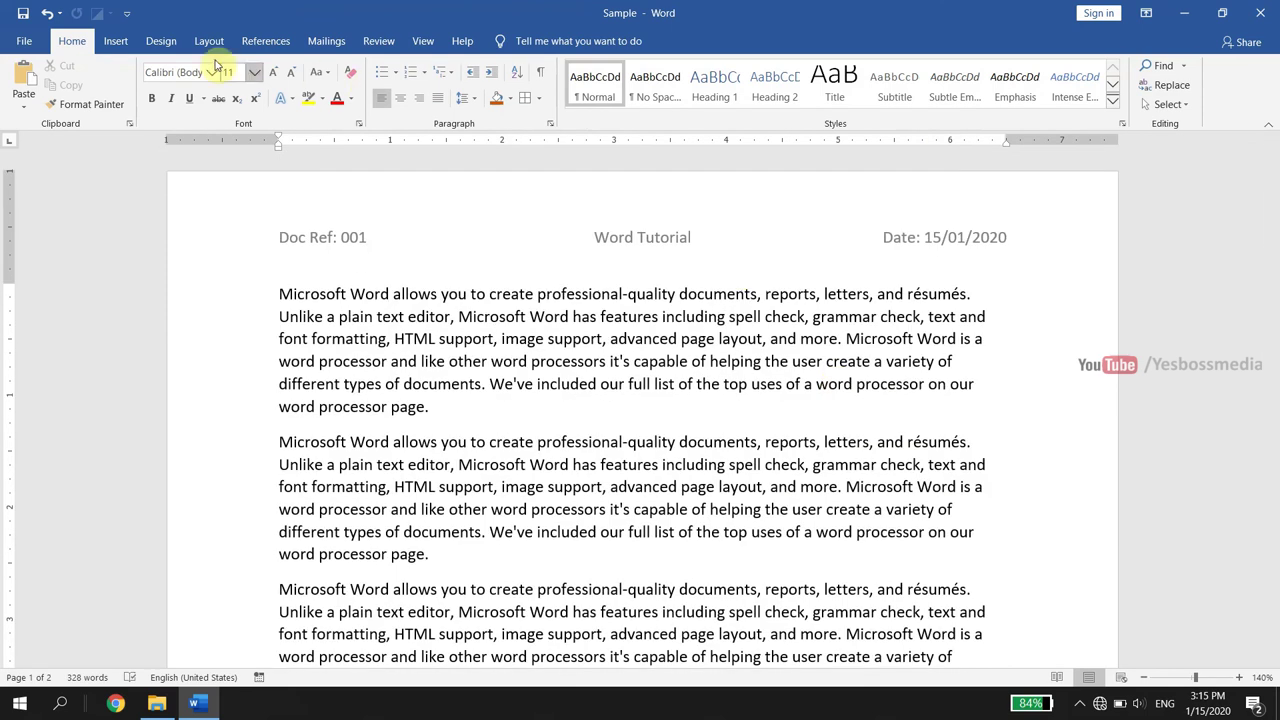
click(117, 41)
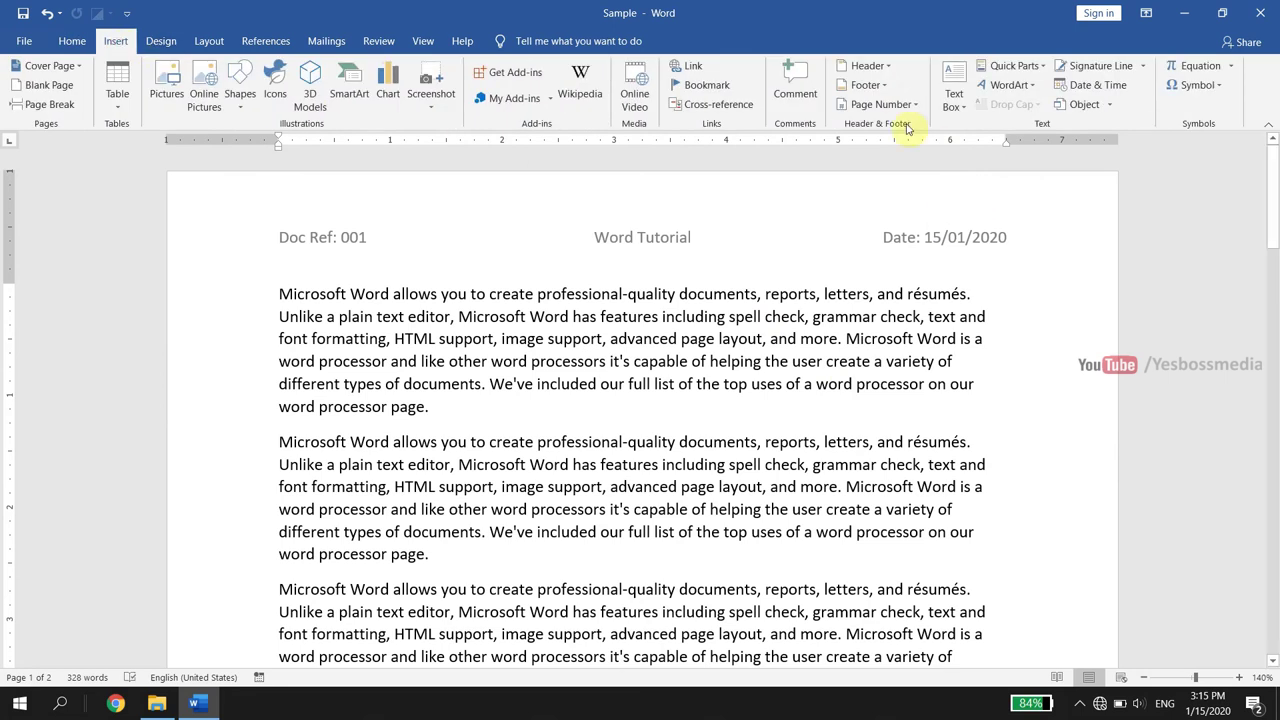
click(856, 85)
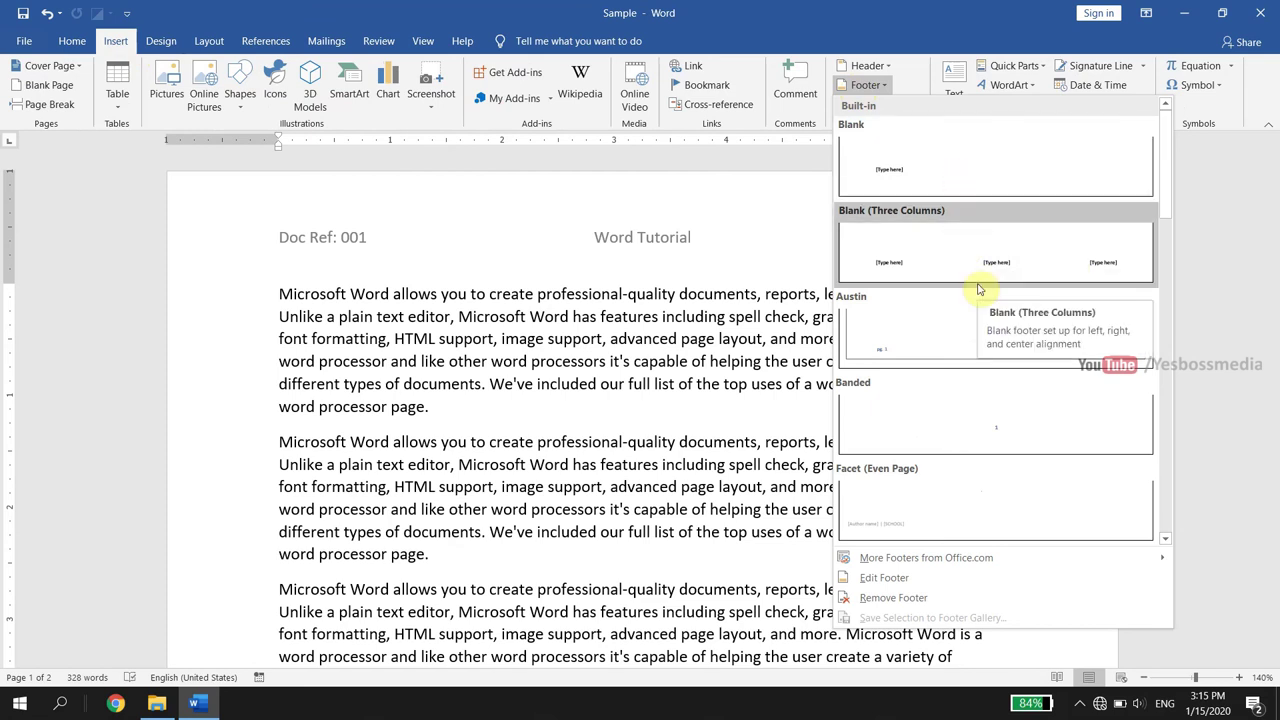
scroll(1100, 340, down, 3)
scroll(1034, 318, down, 3)
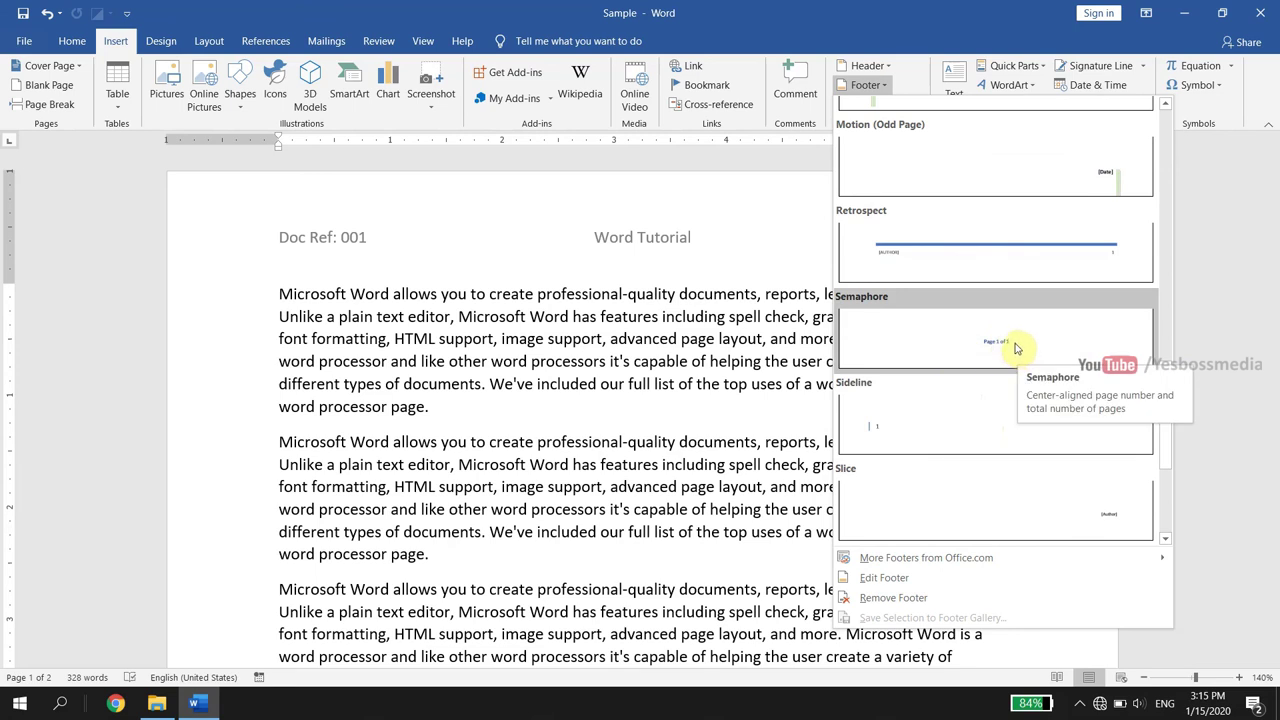
click(1016, 348)
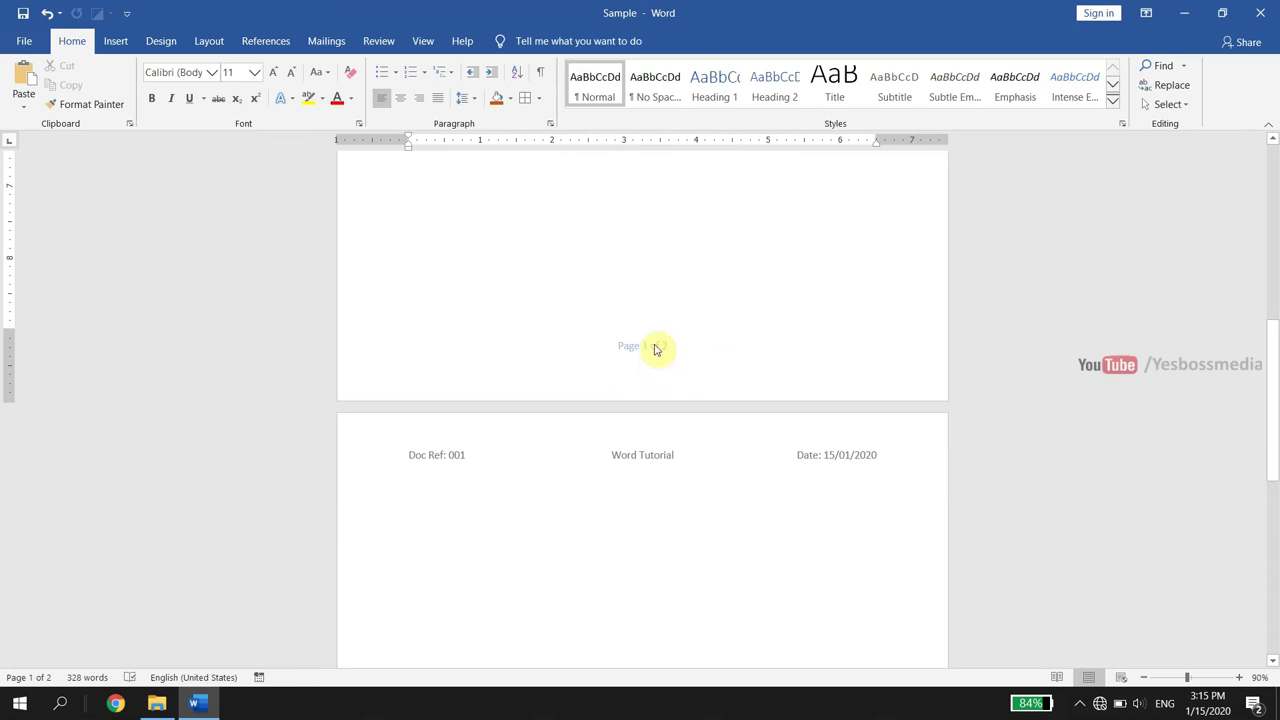
Insert a page break after the last line of text, creating a blank page 3.
scroll(703, 362, up, 2)
scroll(695, 366, down, 3)
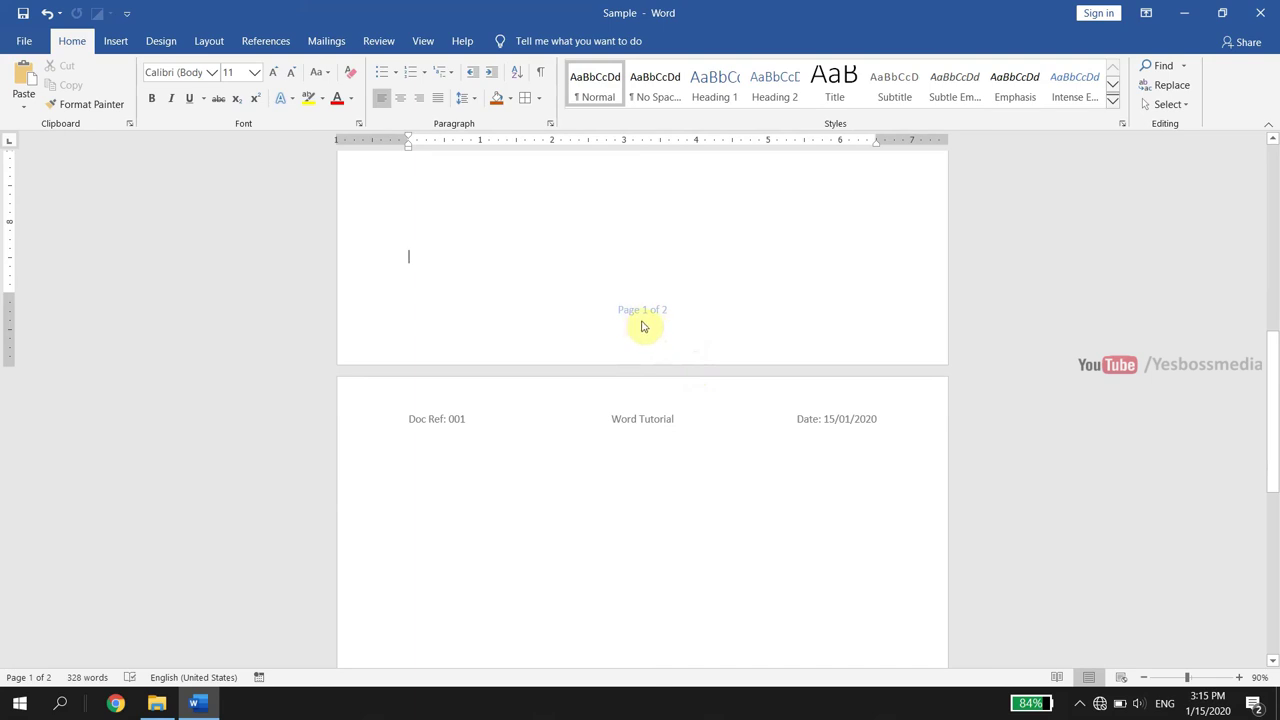
scroll(731, 440, down, 7)
scroll(726, 531, down, 7)
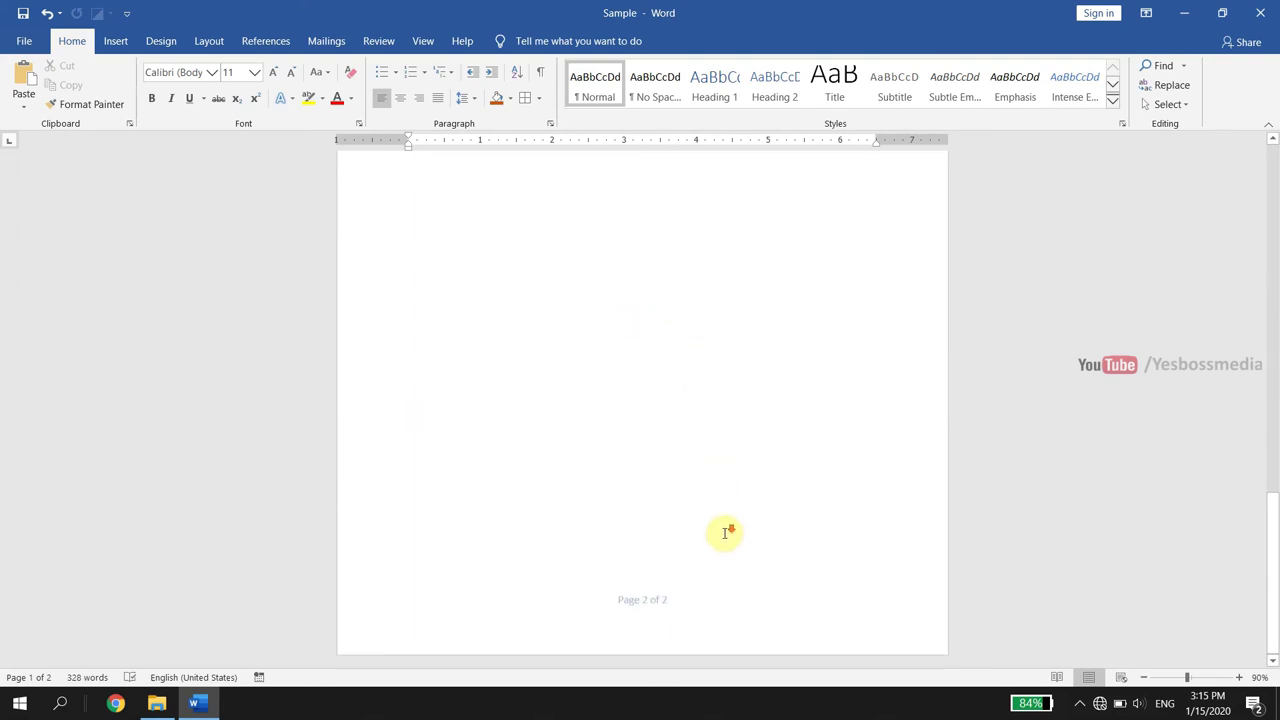
scroll(683, 494, up, 5)
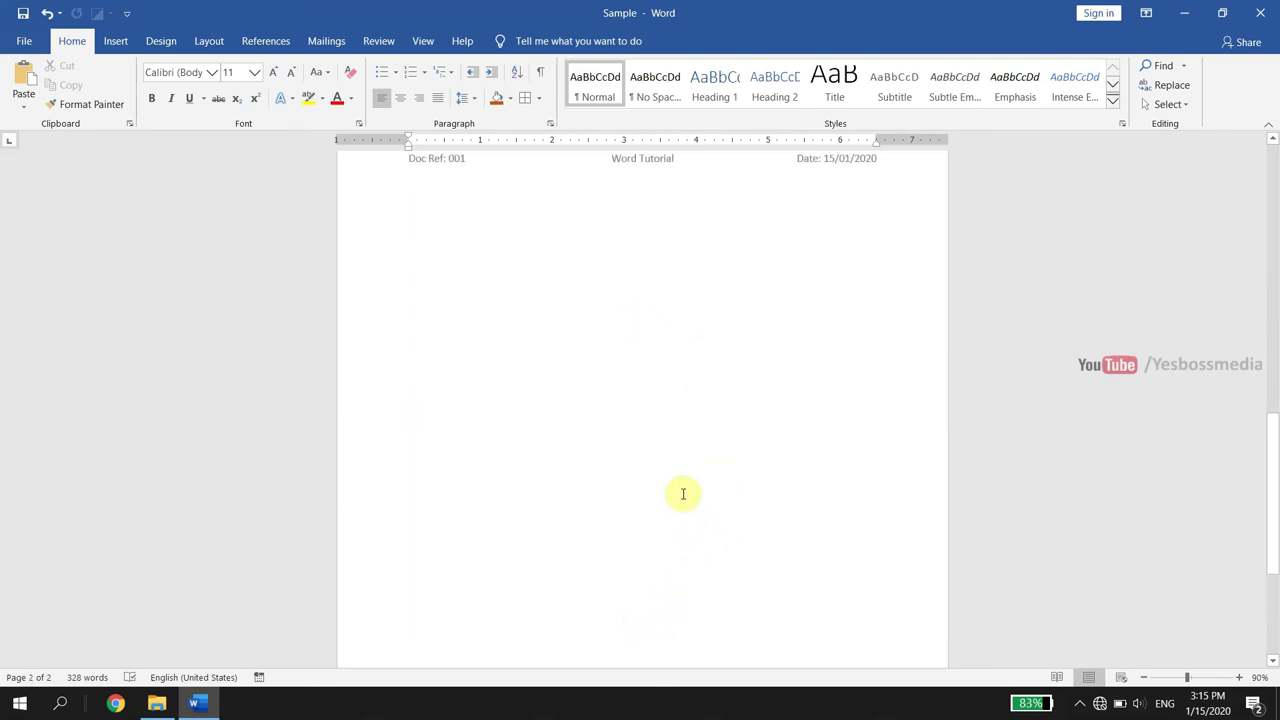
scroll(683, 494, up, 4)
scroll(686, 491, up, 4)
scroll(686, 491, up, 3)
scroll(686, 491, down, 3)
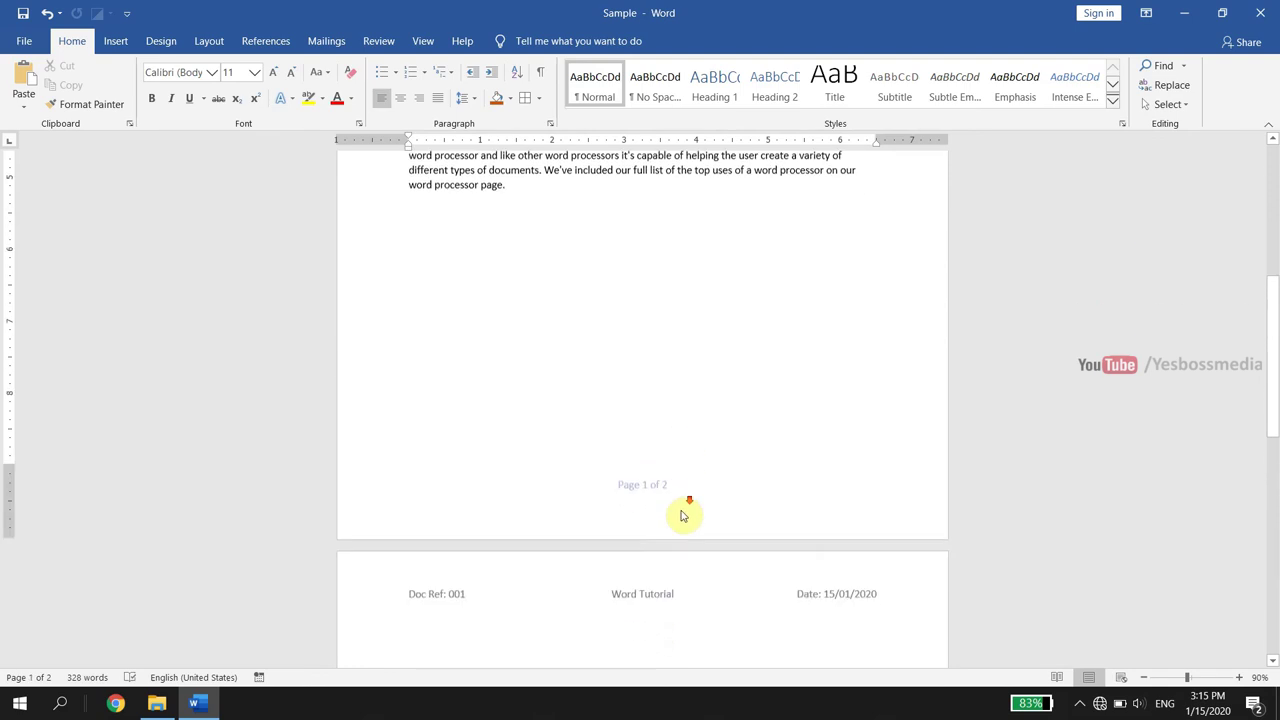
scroll(686, 517, down, 5)
scroll(683, 517, down, 10)
scroll(689, 577, up, 2)
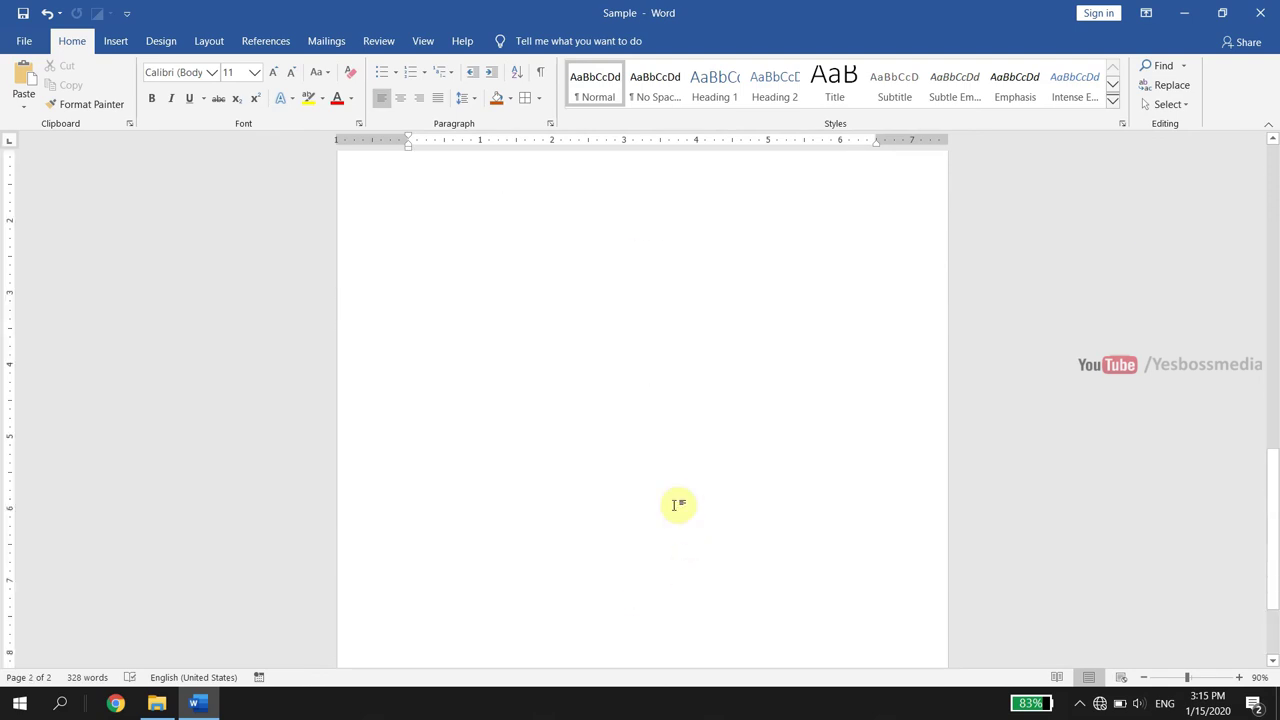
key(Return)
key(ctrl+Return)
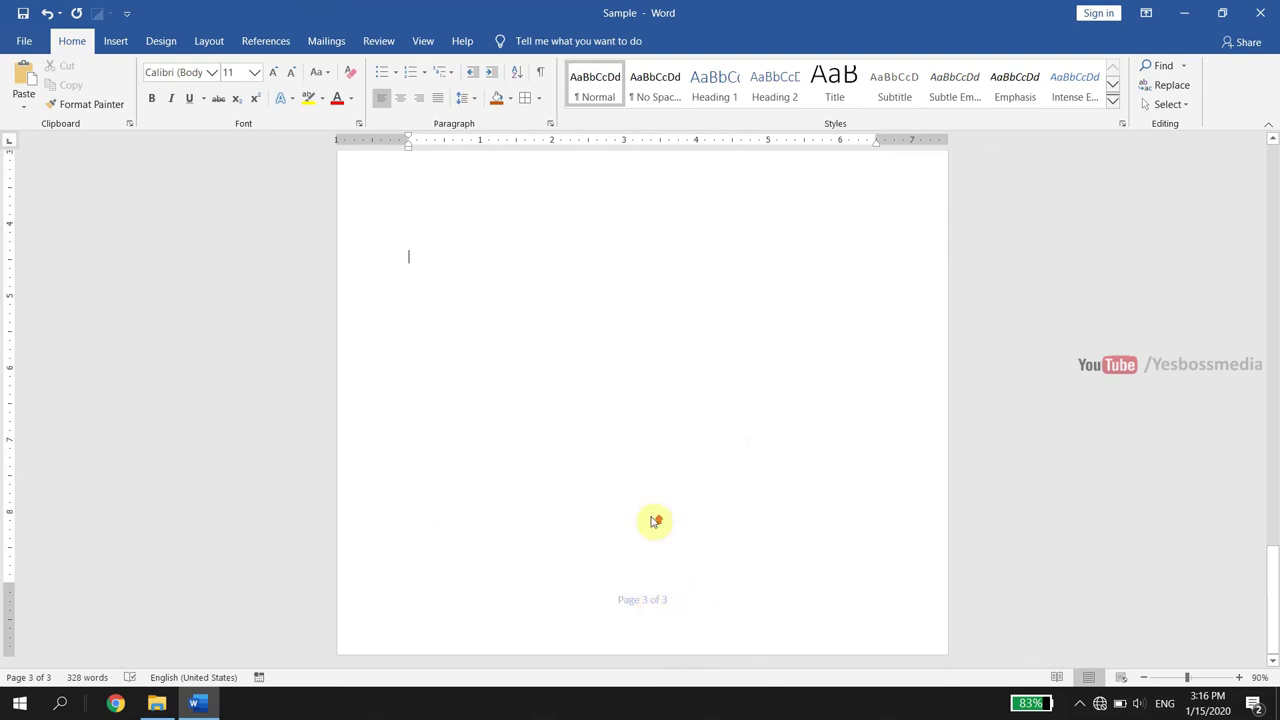
scroll(650, 518, up, 1)
scroll(650, 518, up, 5)
scroll(650, 518, up, 5)
scroll(650, 518, up, 5)
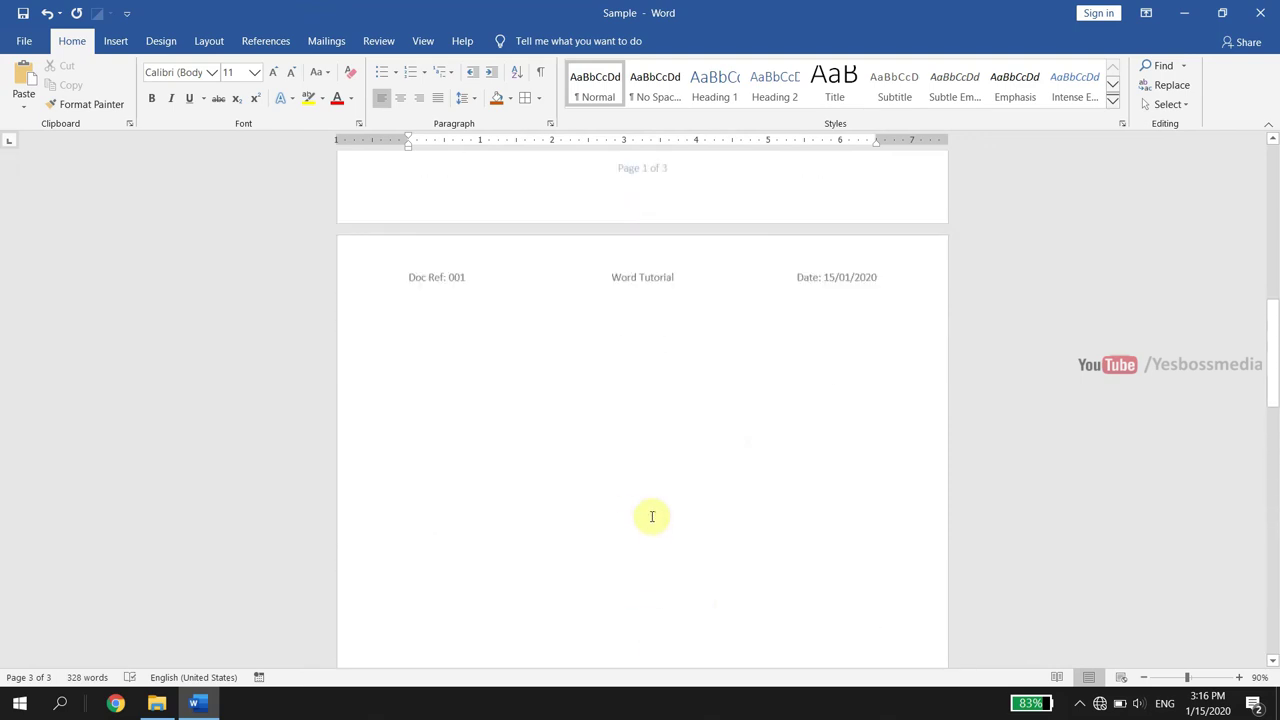
scroll(652, 520, up, 5)
scroll(652, 520, up, 5)
scroll(650, 516, up, 2)
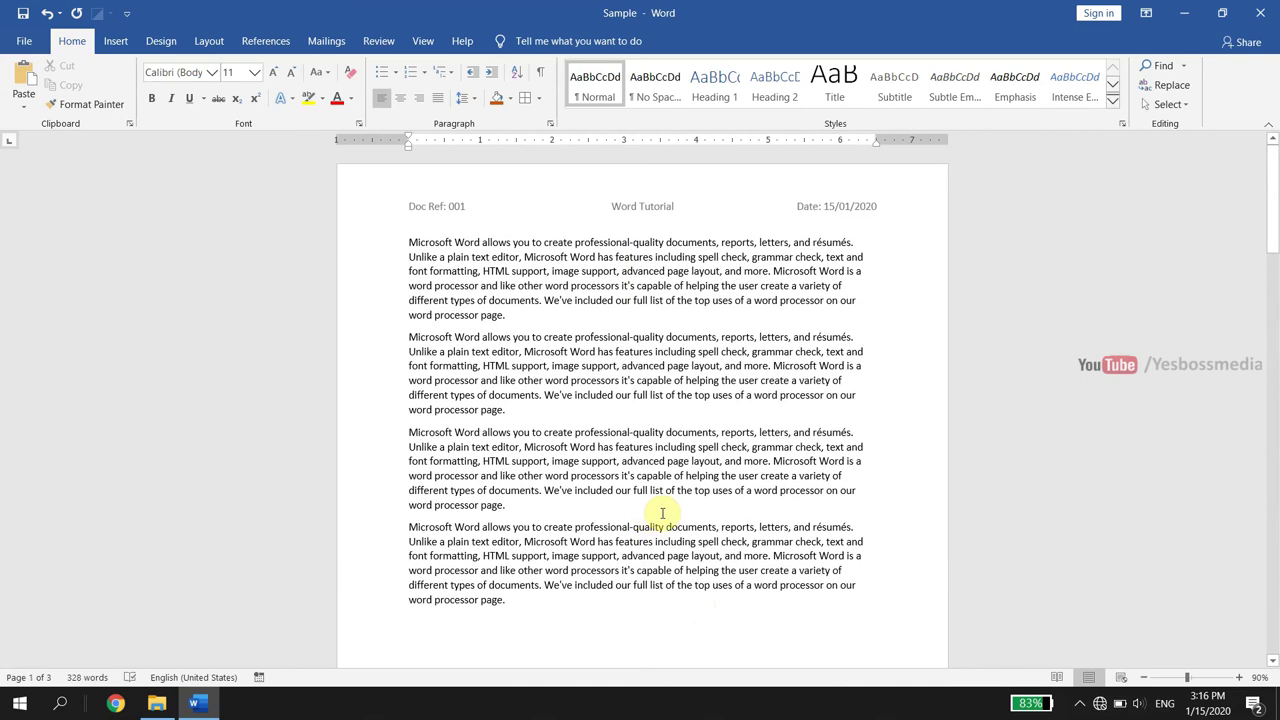
ctrl+scroll(671, 428, up, 4)
ctrl+scroll(680, 194, up, 1)
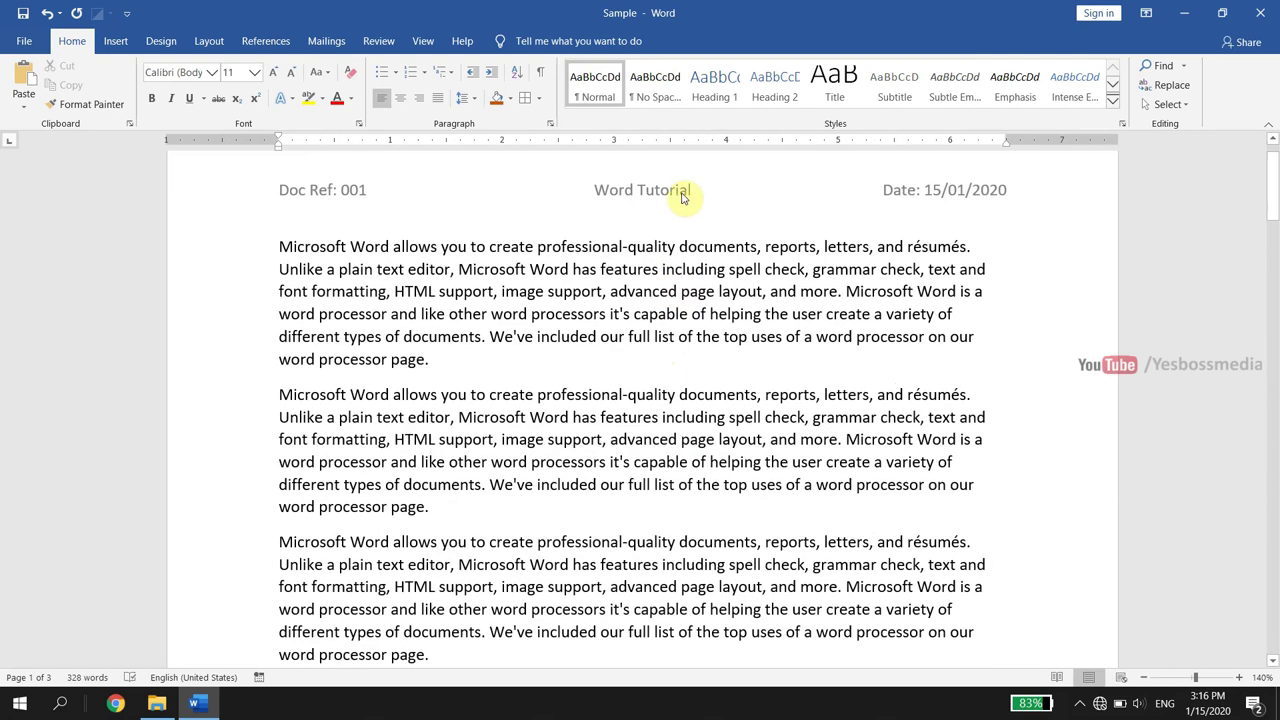
Switch the header to the Facet (Odd Page) design showing page number 1, then close it.
click(115, 41)
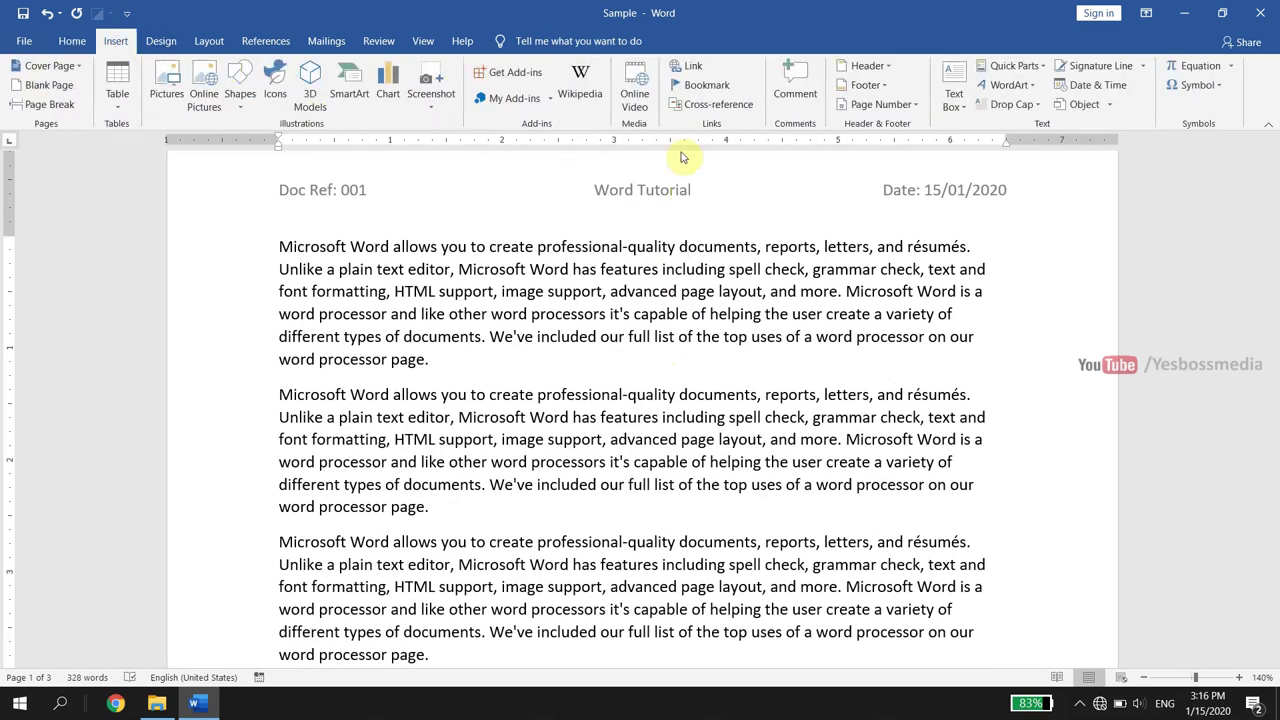
click(884, 70)
scroll(1023, 344, down, 10)
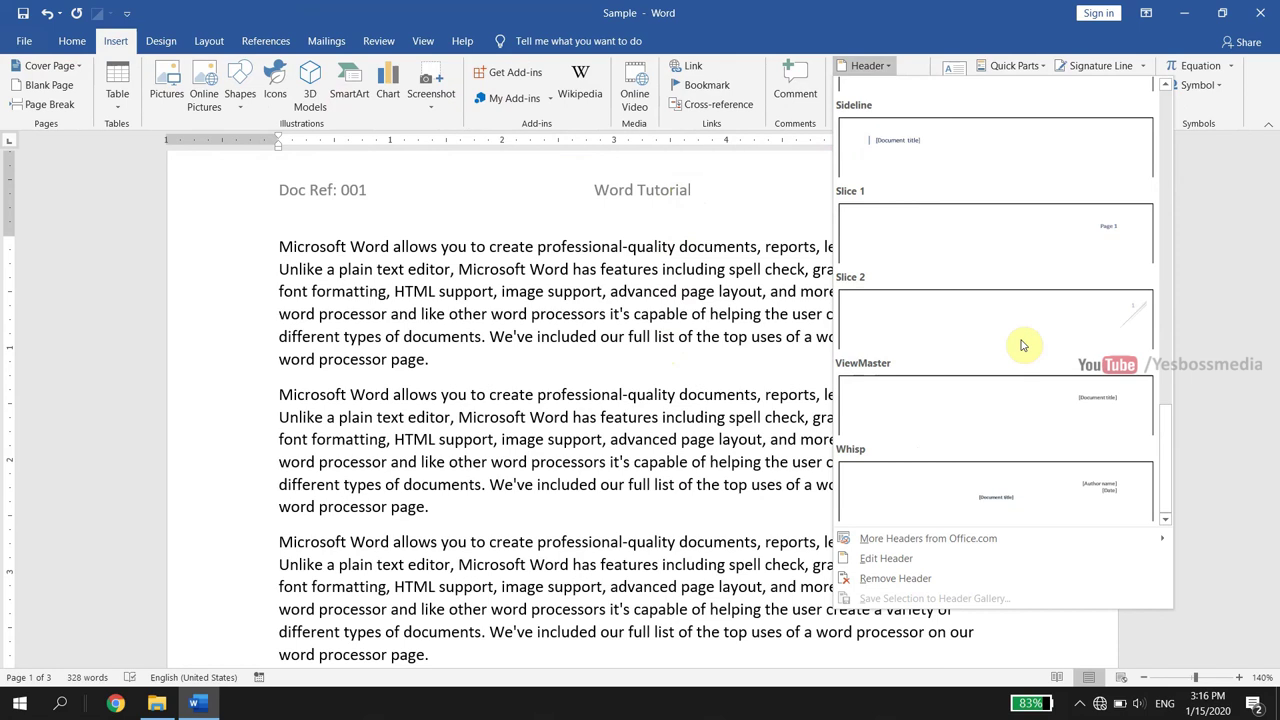
scroll(1023, 344, up, 3)
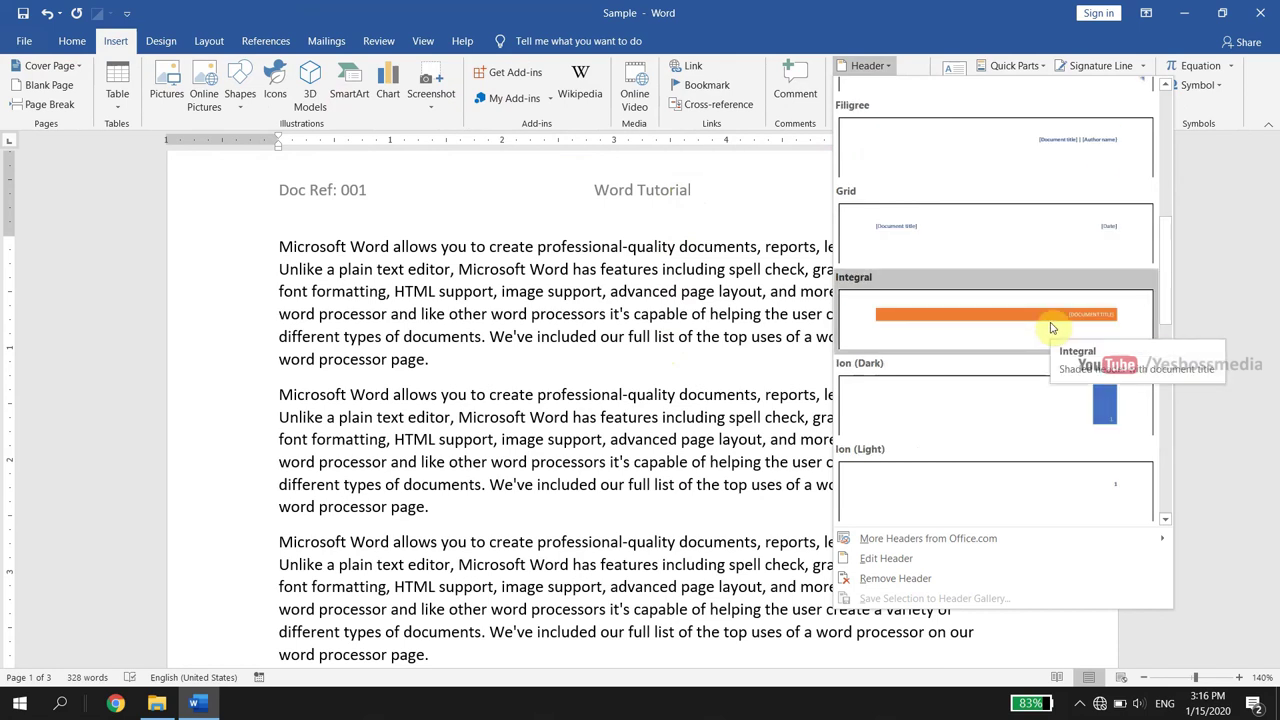
scroll(1051, 328, down, 3)
scroll(1051, 328, up, 4)
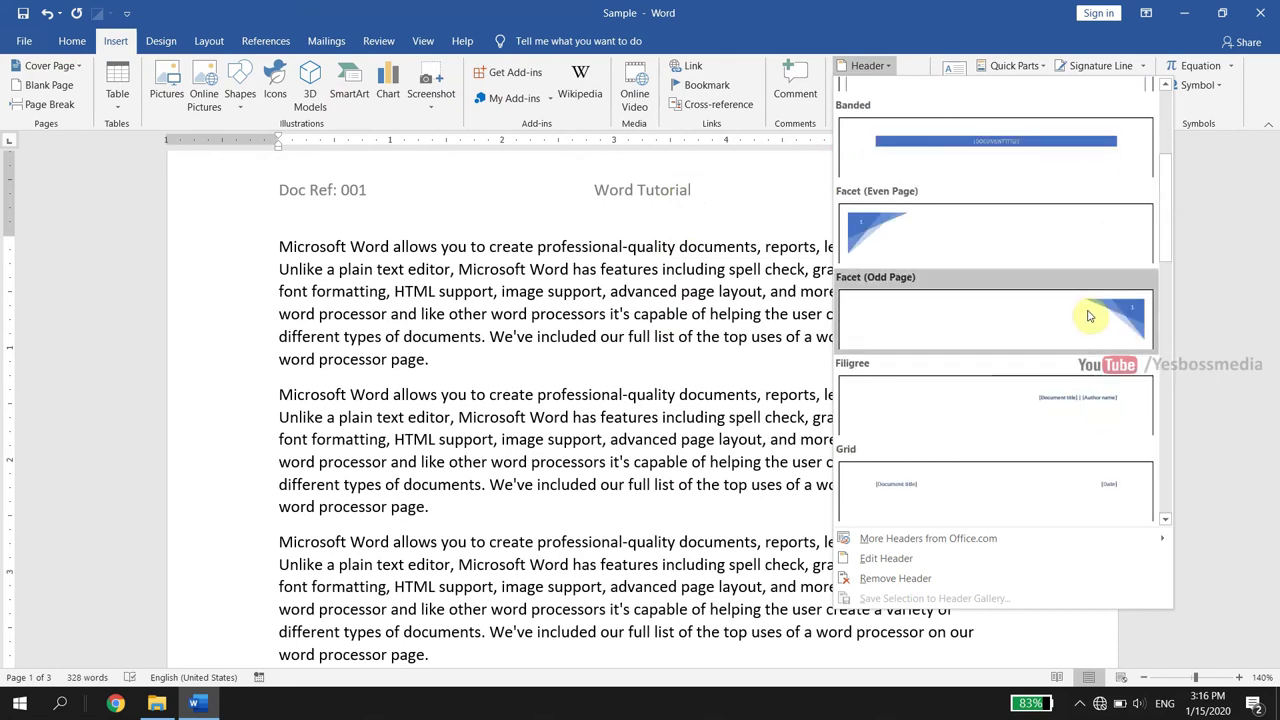
click(1088, 320)
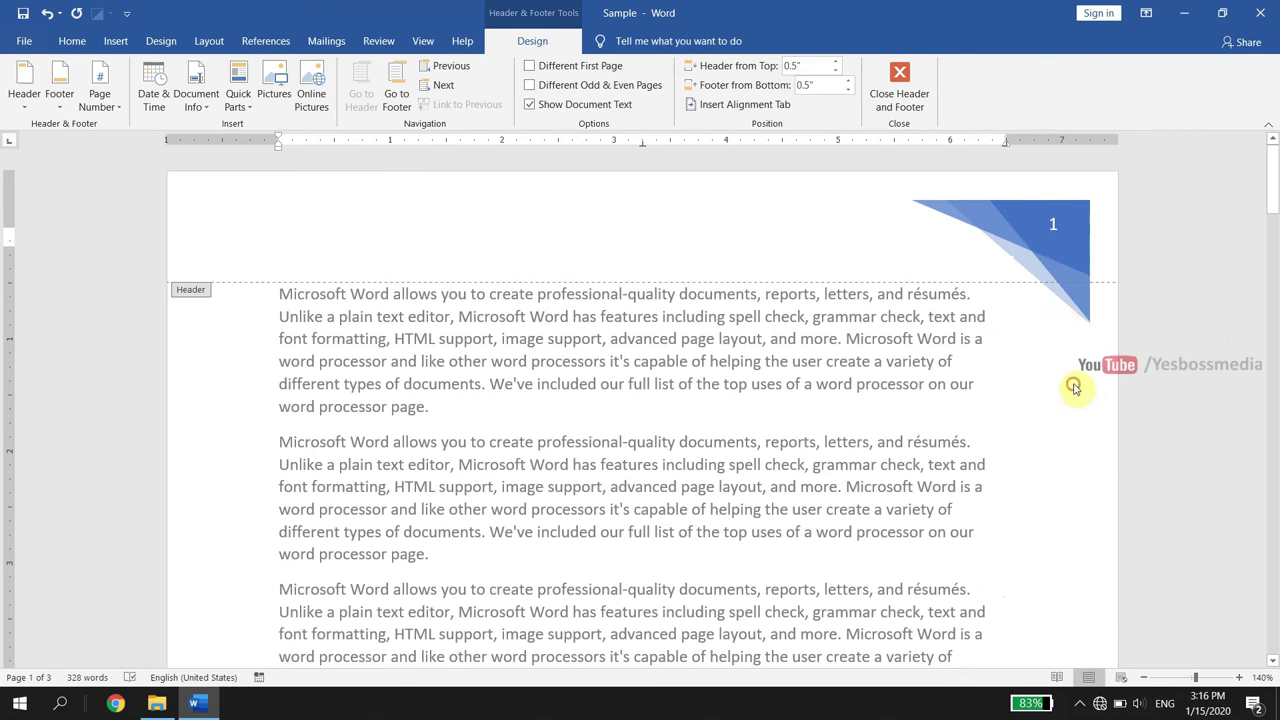
click(900, 95)
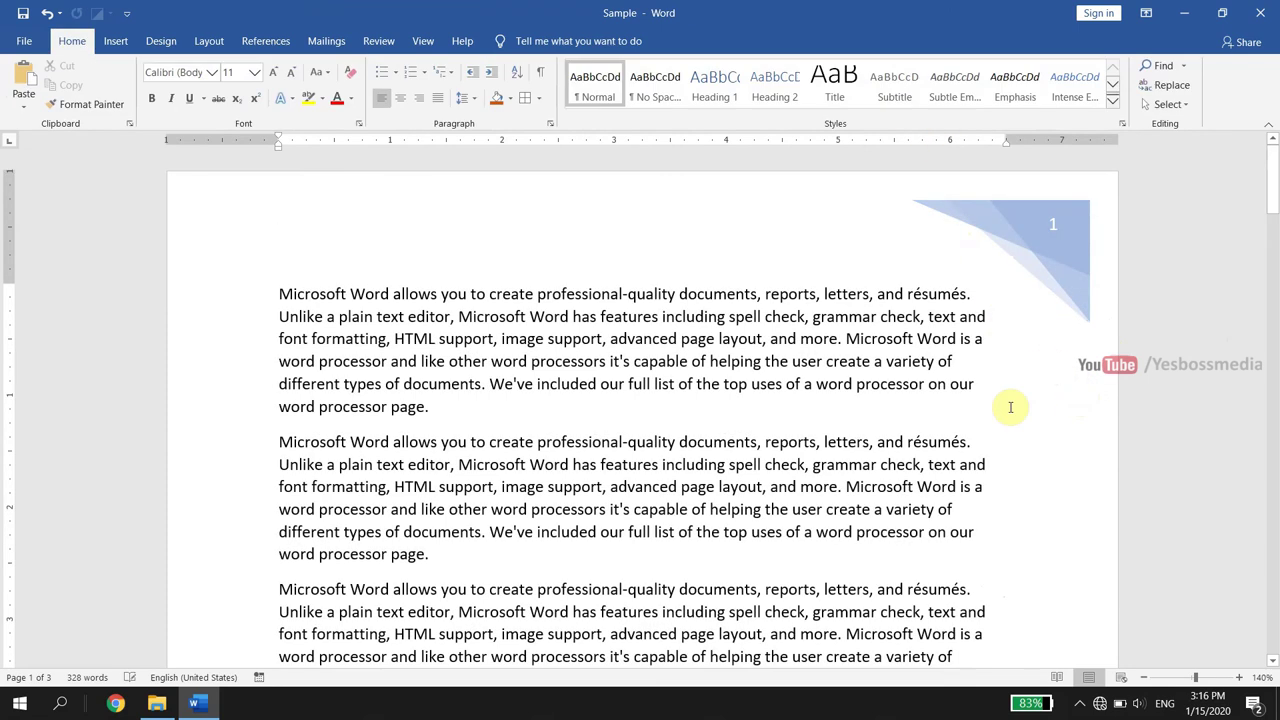